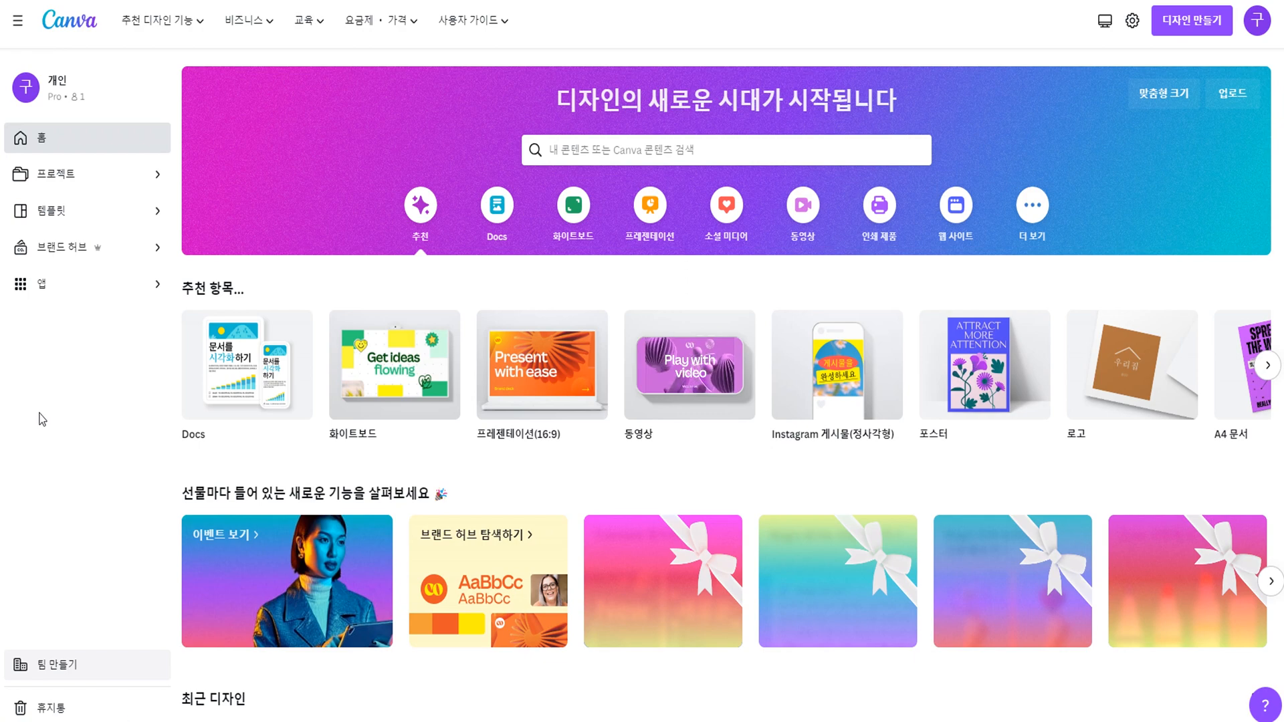
Create a blank 모바일 동영상 (mobile video) design at 1080 × 1920 px from the video design types.
click(802, 205)
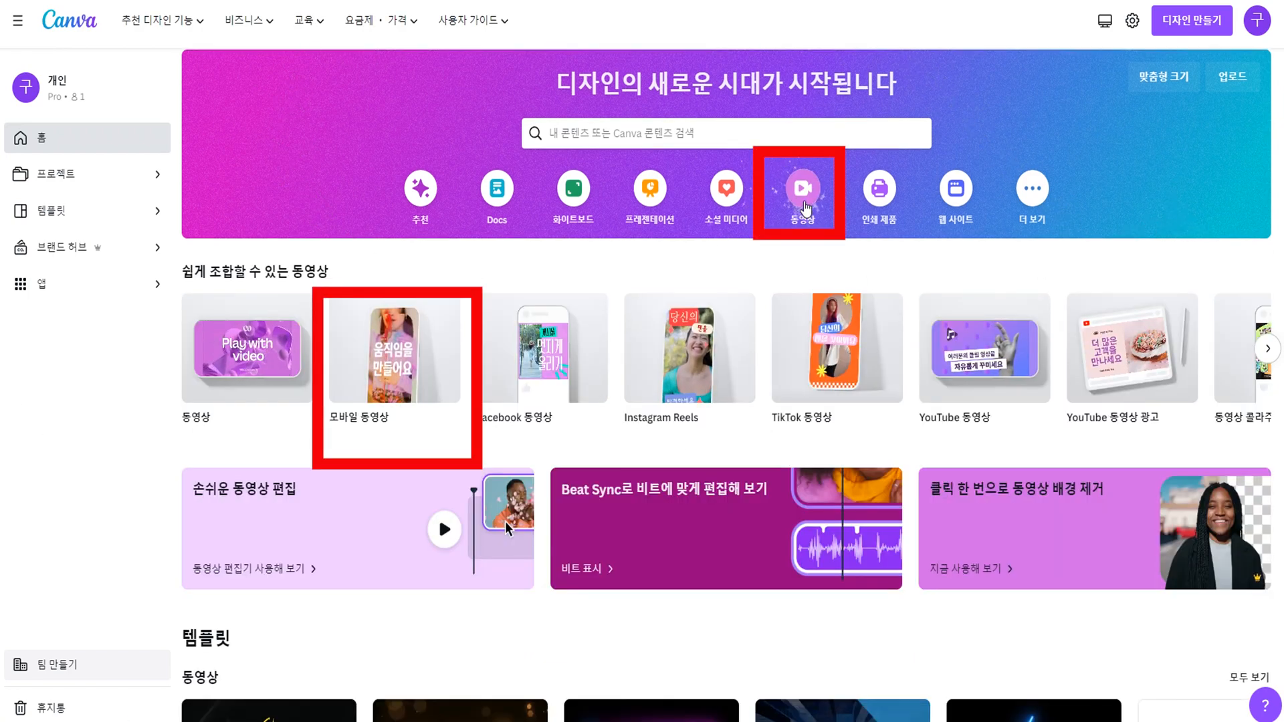
scroll(805, 209, up, 1)
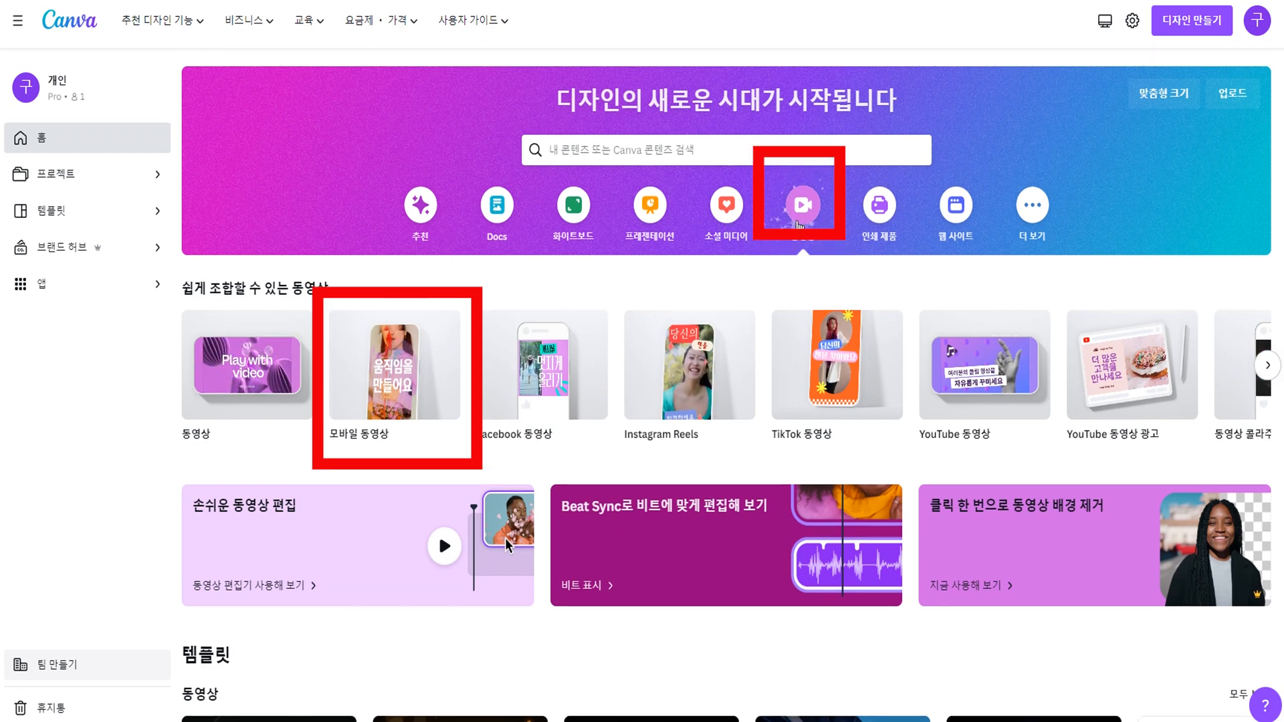
mouse_move(386, 445)
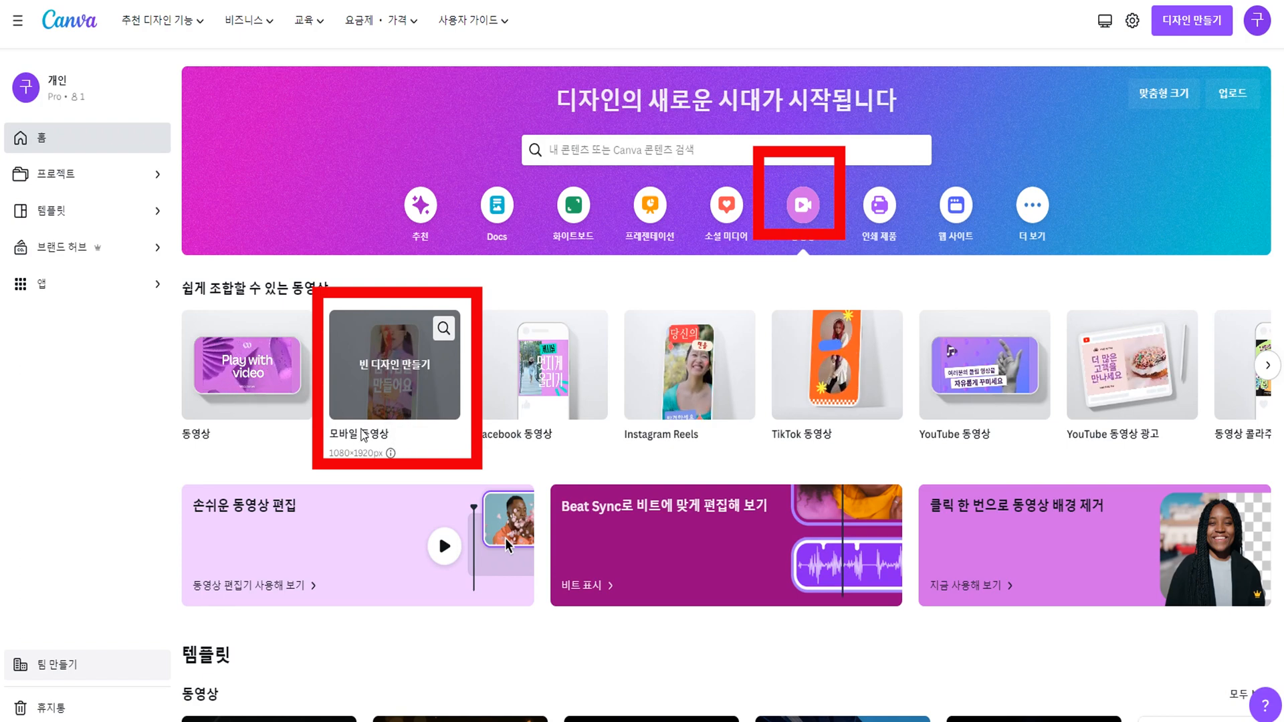
click(377, 368)
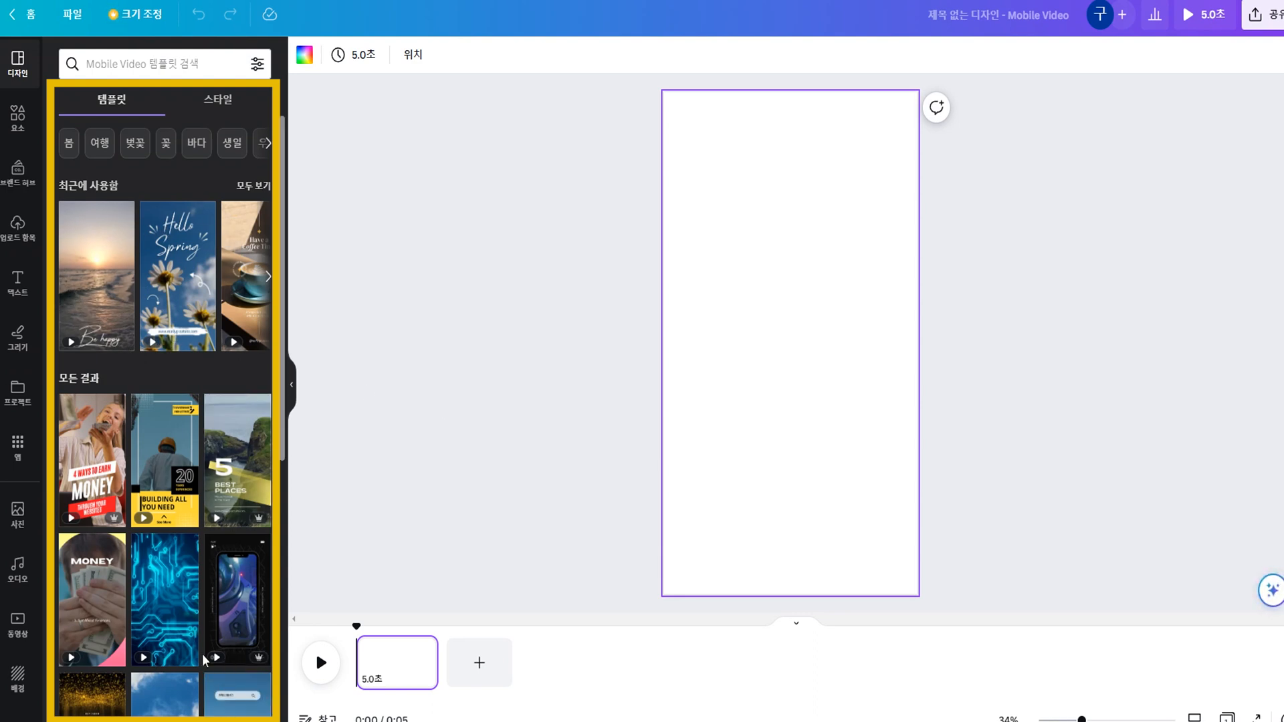
Browse the mobile video templates and apply the recently used "Hello Spring" daisy template to the blank page.
scroll(200, 650, down, 8)
scroll(200, 650, down, 5)
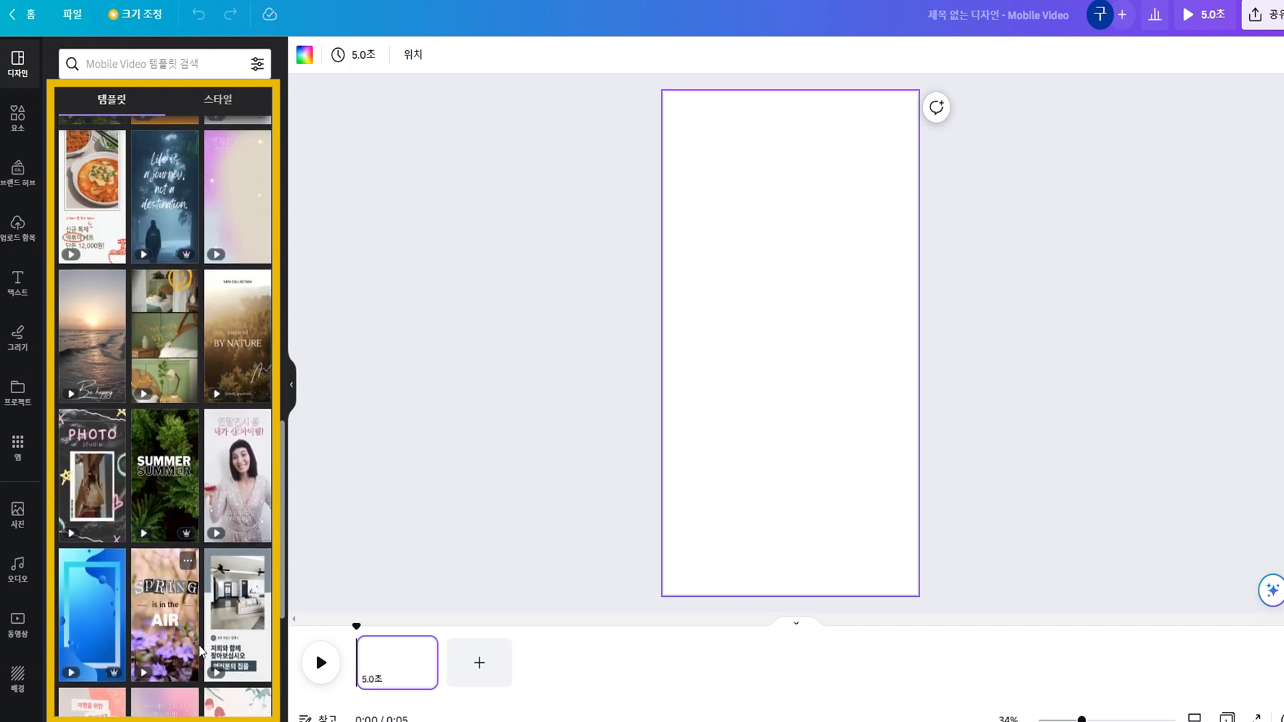
scroll(198, 649, down, 4)
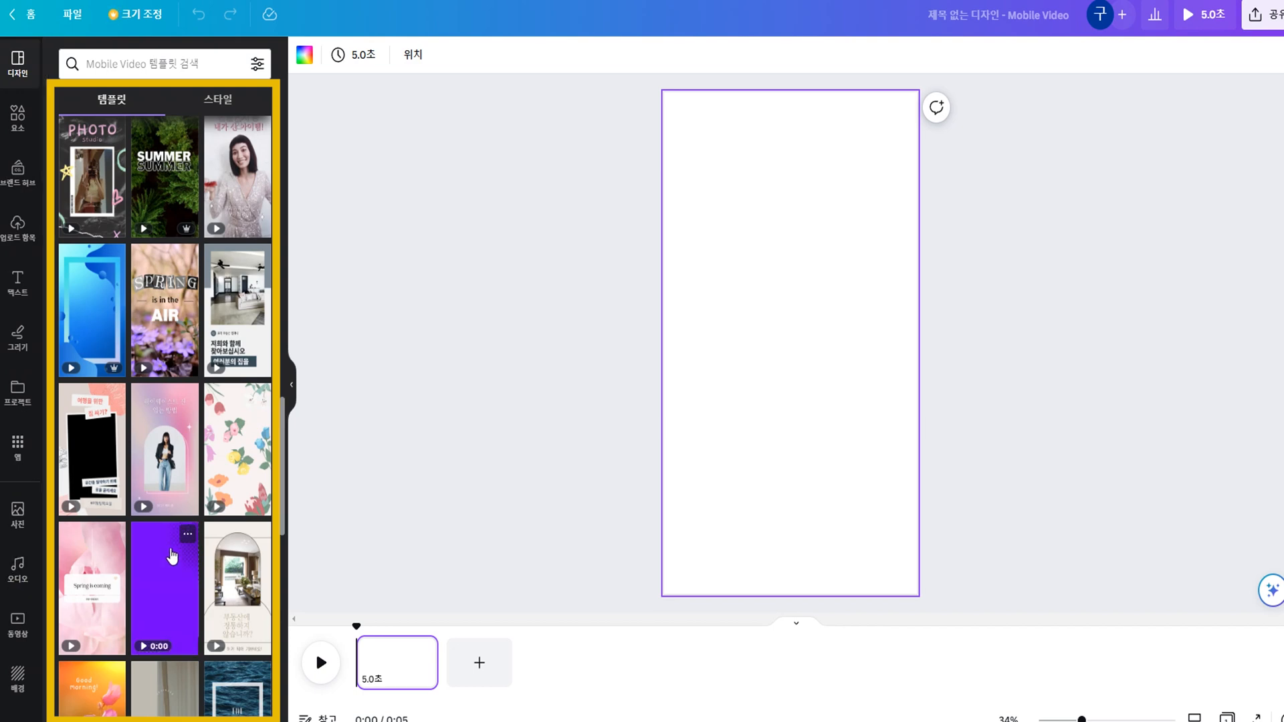
scroll(200, 457, up, 10)
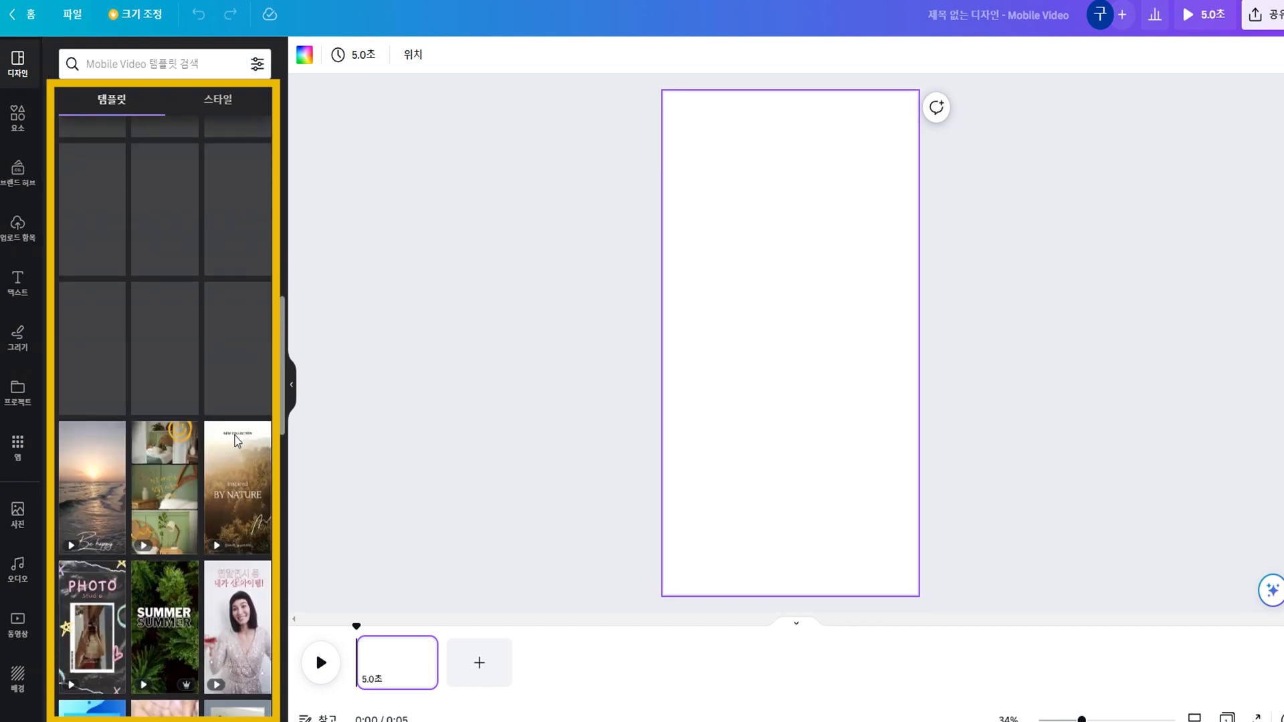
scroll(221, 451, up, 5)
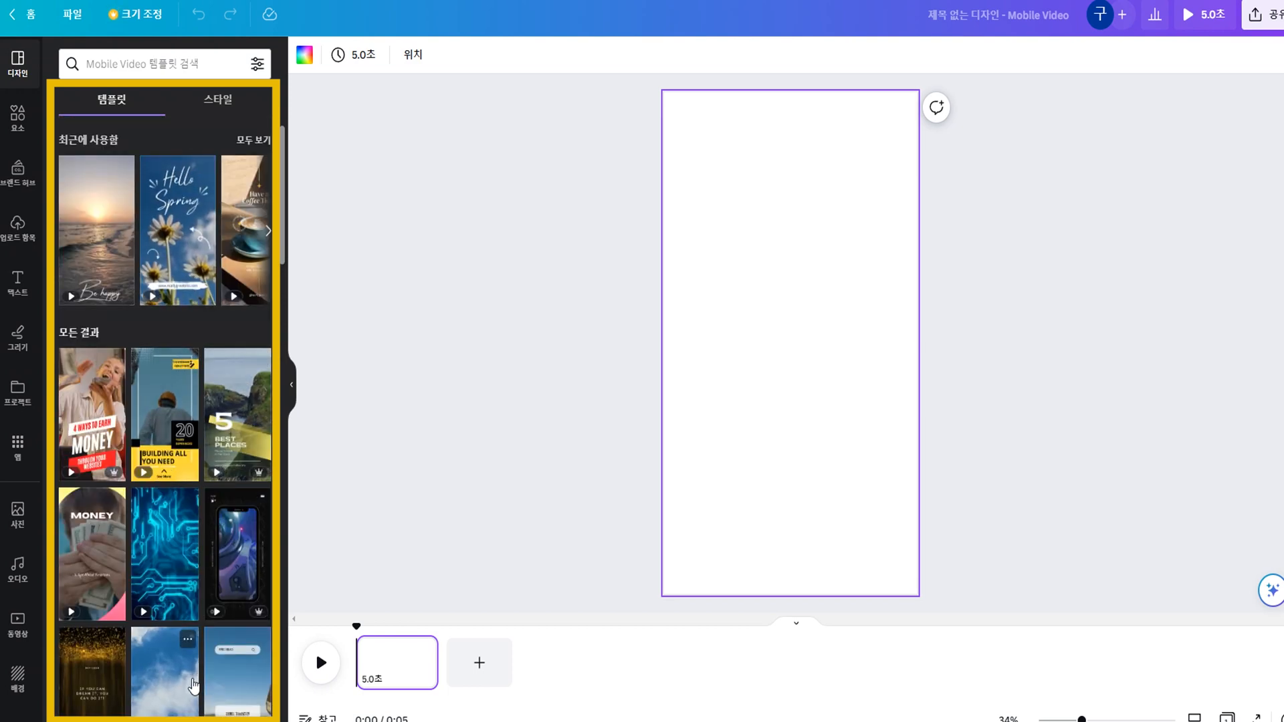
click(174, 248)
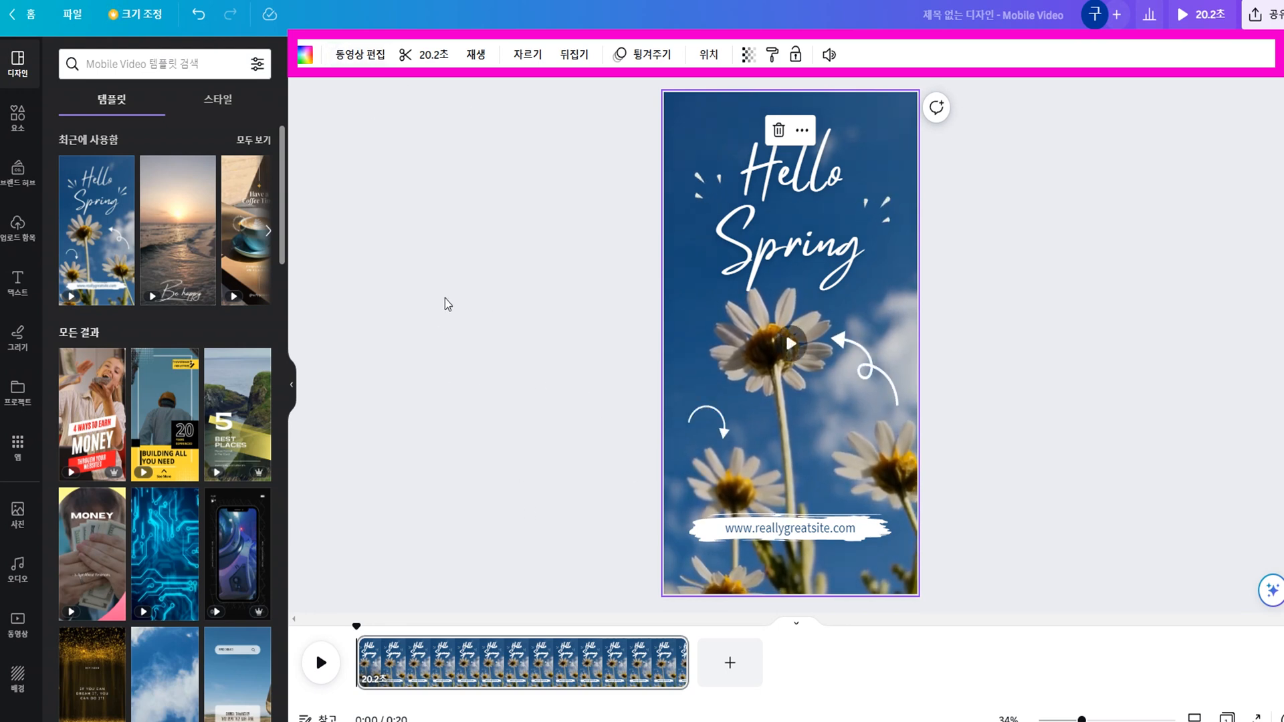
Select the timeline page, background video, "Hello Spring" title and arrow graphics in turn to examine their editing options.
click(504, 689)
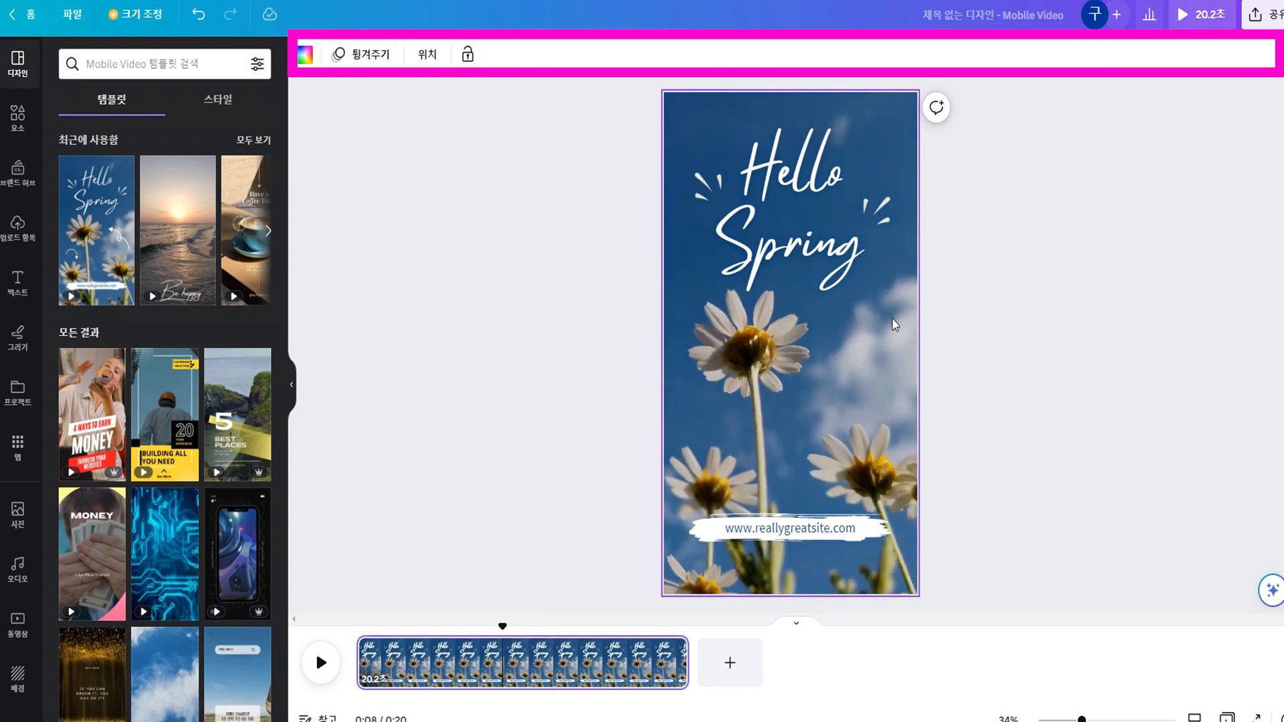
click(858, 439)
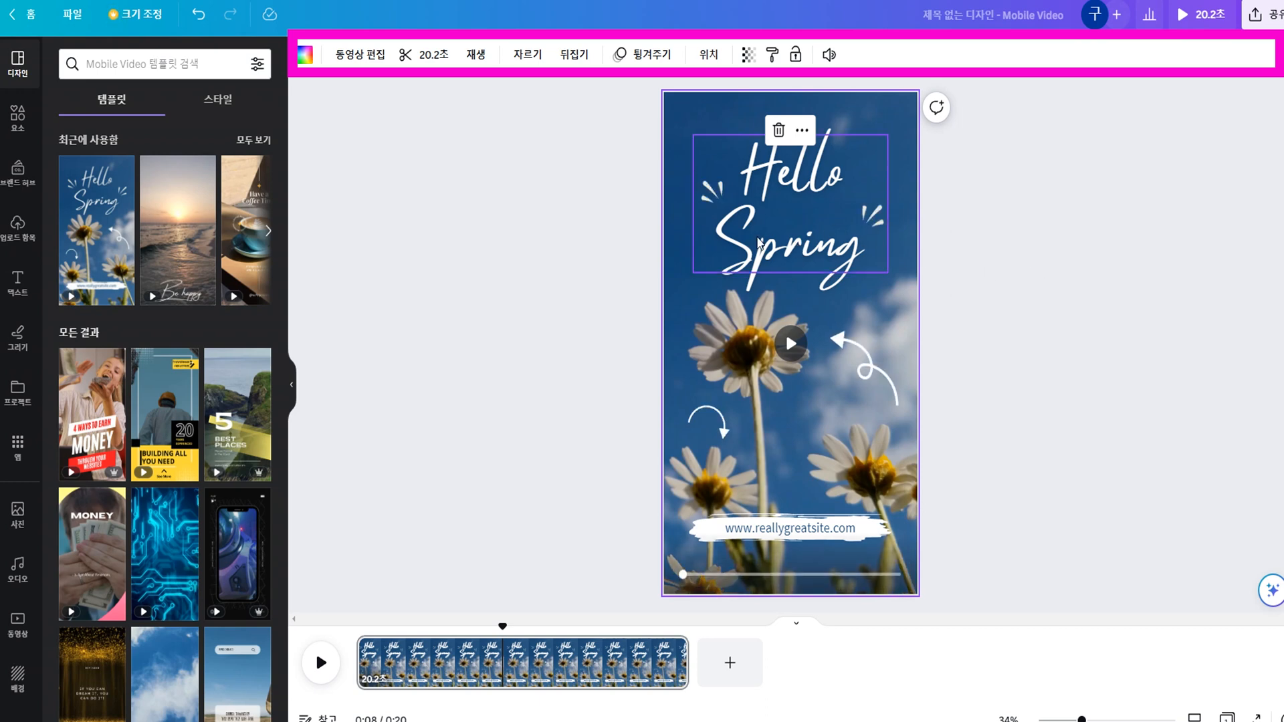
click(776, 245)
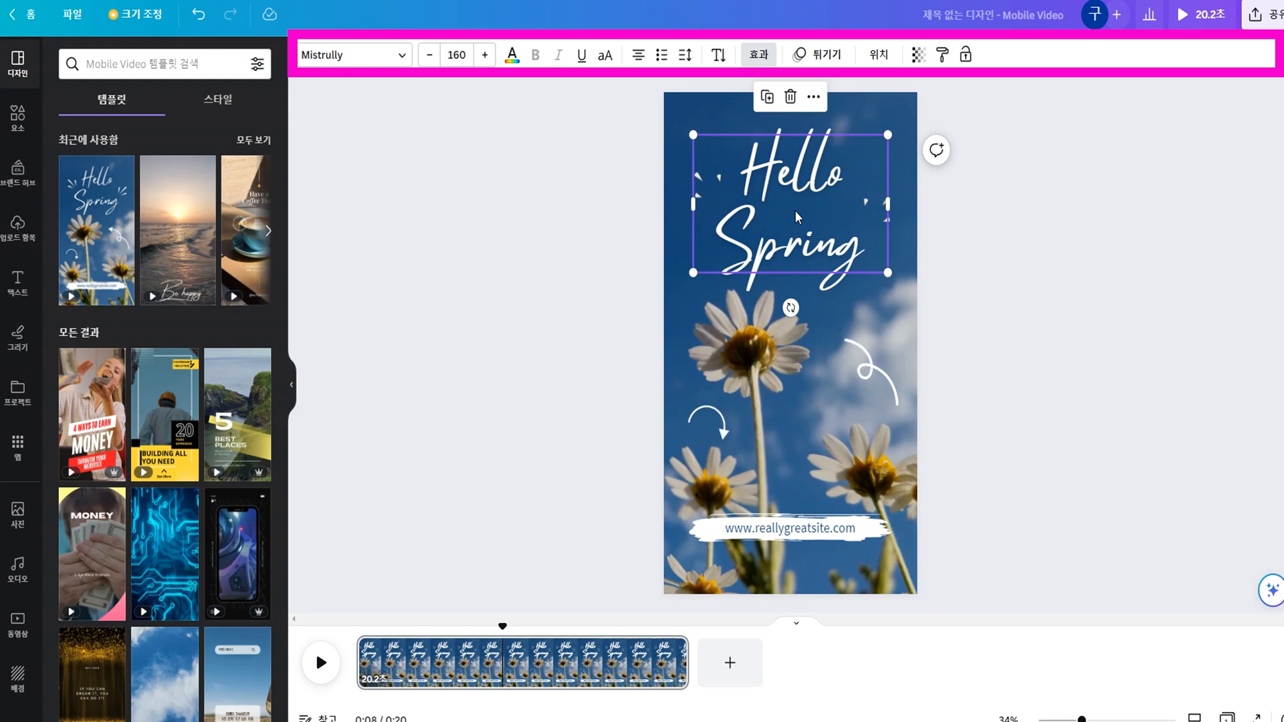
click(890, 390)
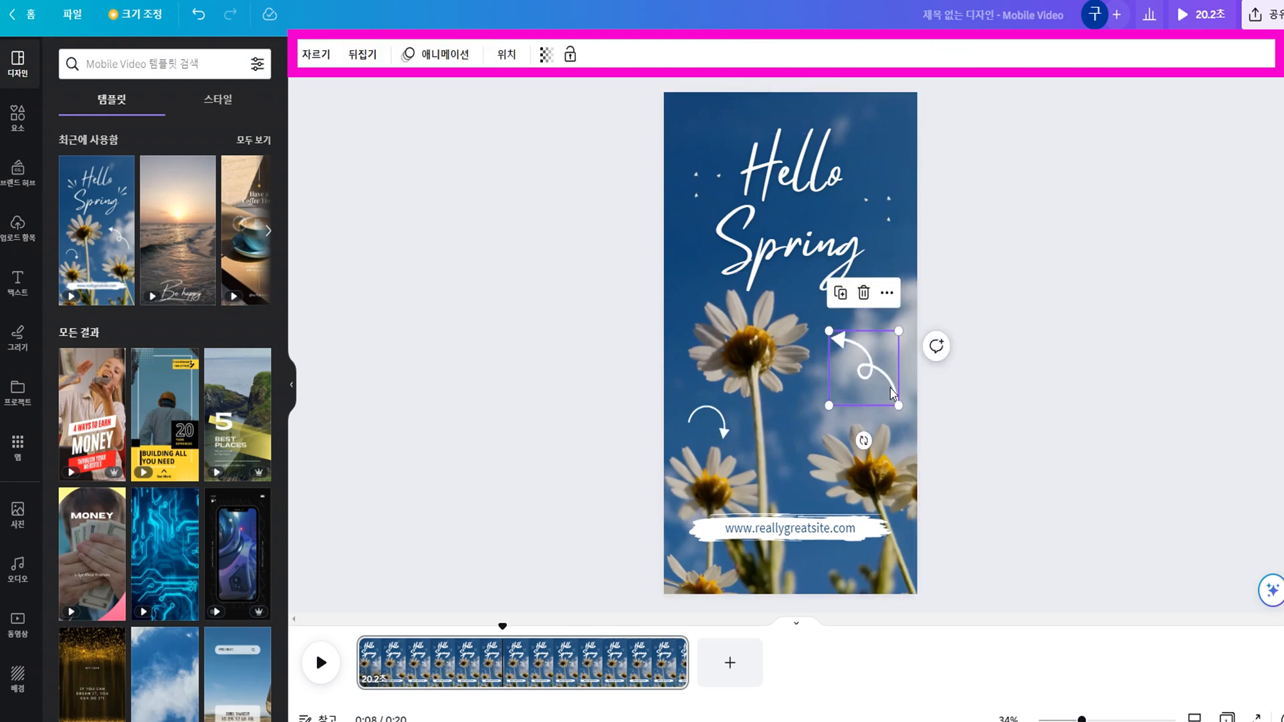
click(717, 427)
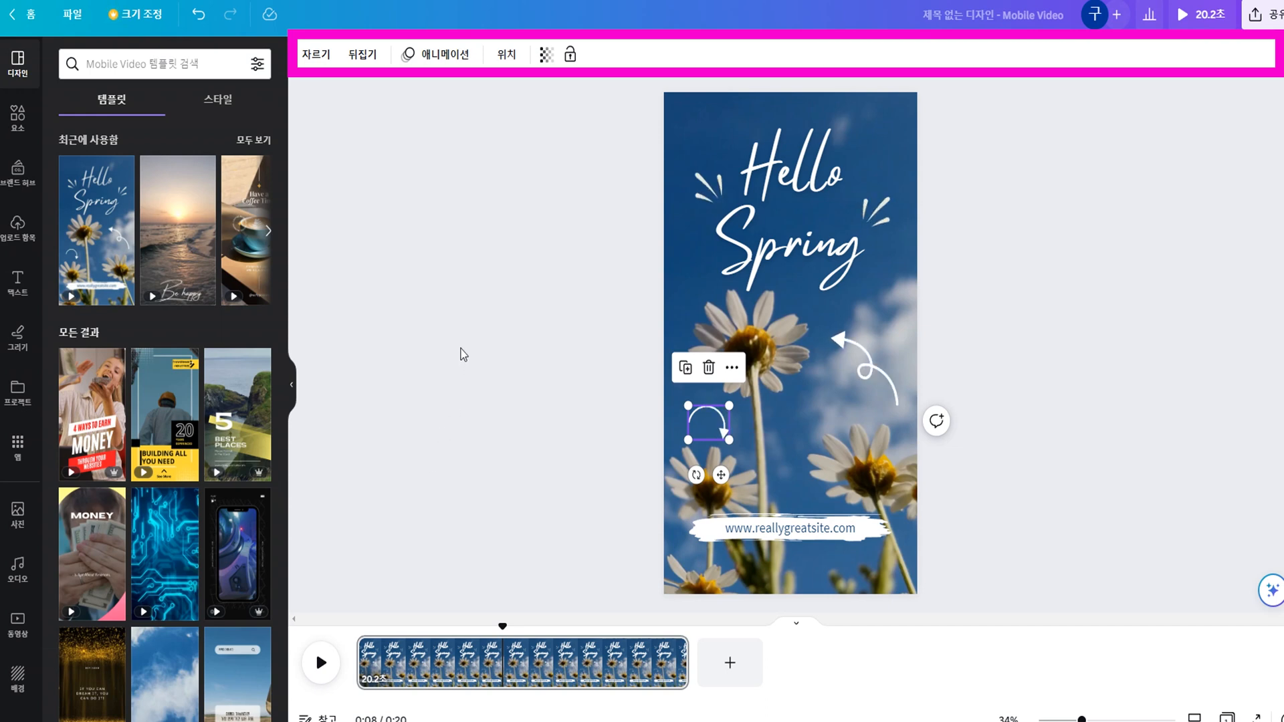
click(796, 191)
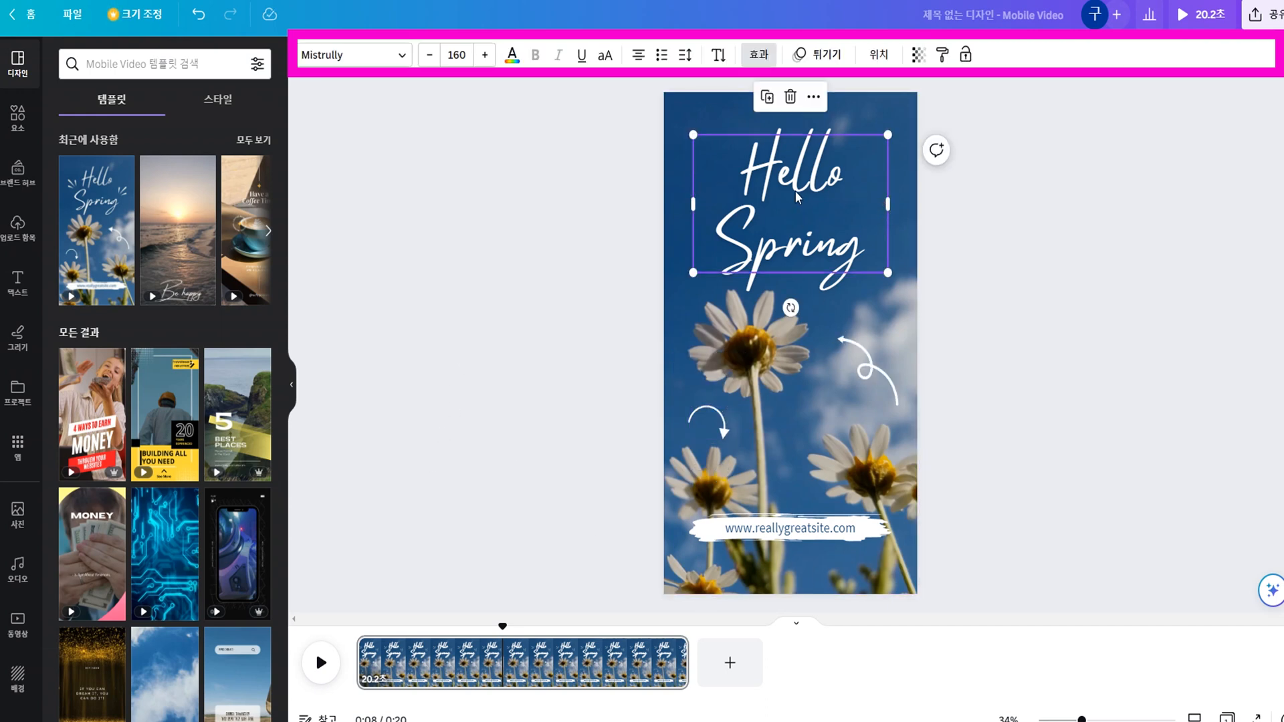
click(808, 435)
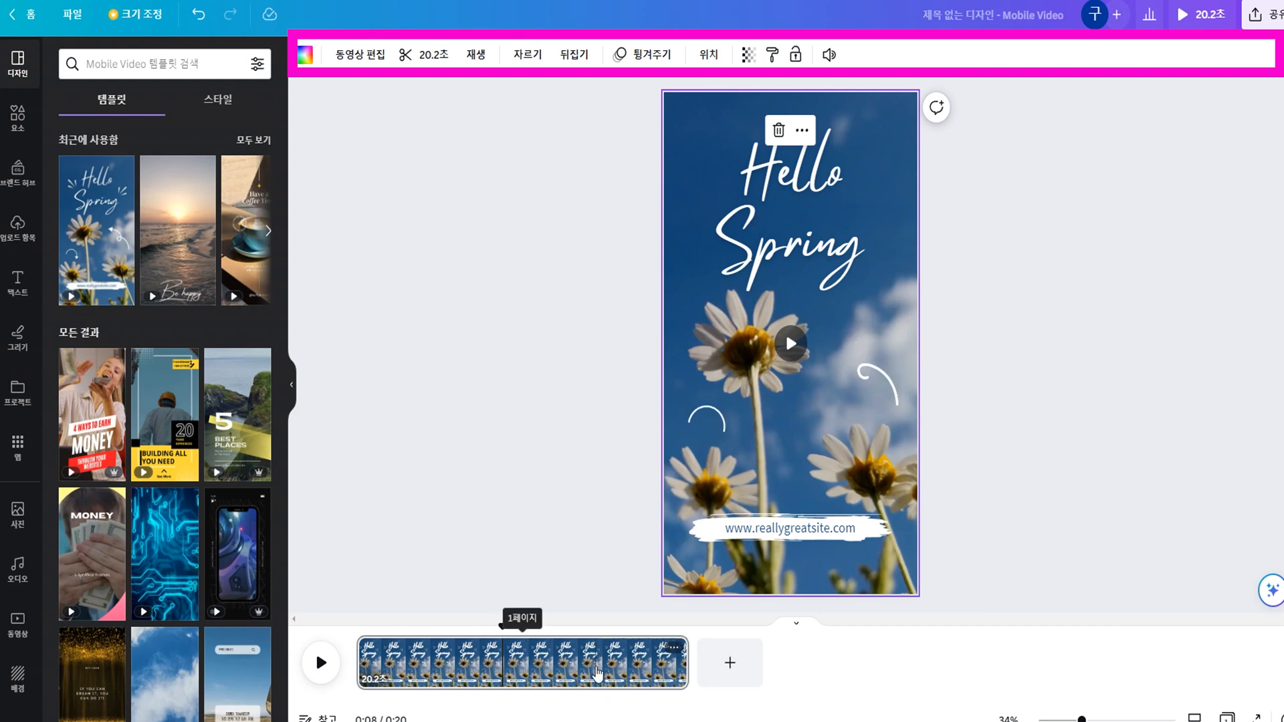
Position the playhead at 0:06 on the timeline and examine the page actions available for the clip.
click(597, 672)
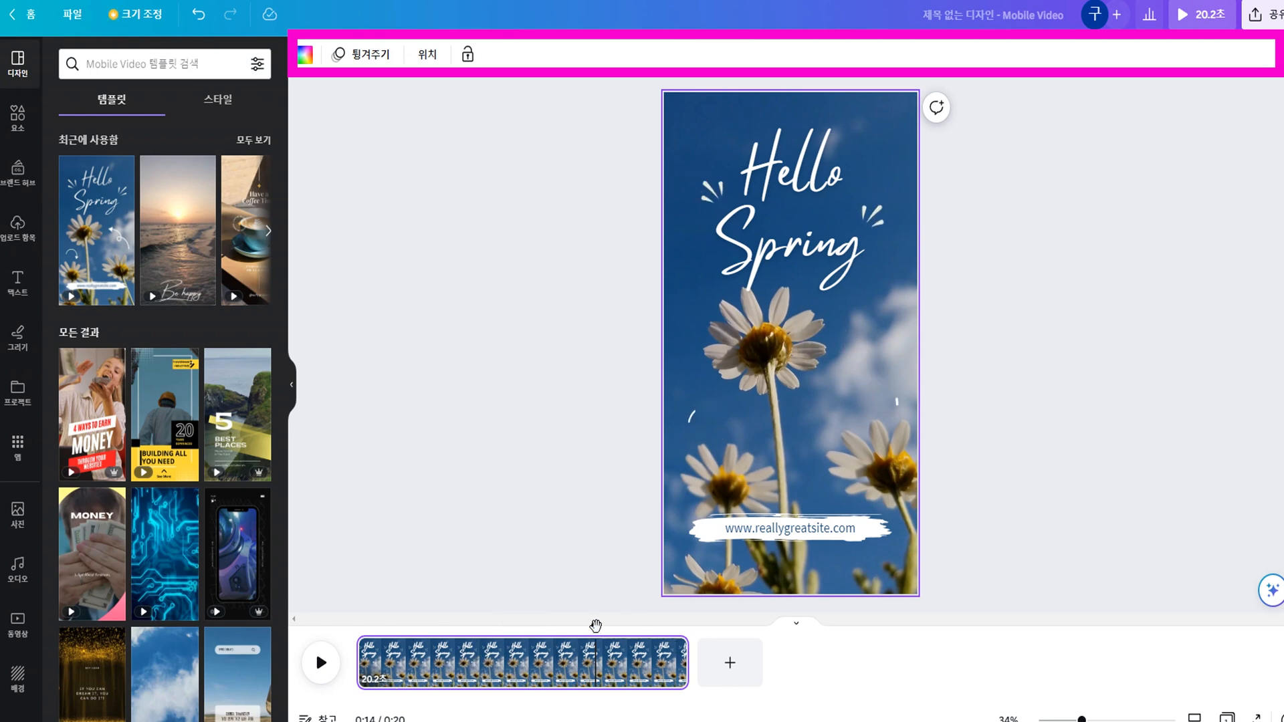
drag(595, 625, 456, 629)
right_click(456, 672)
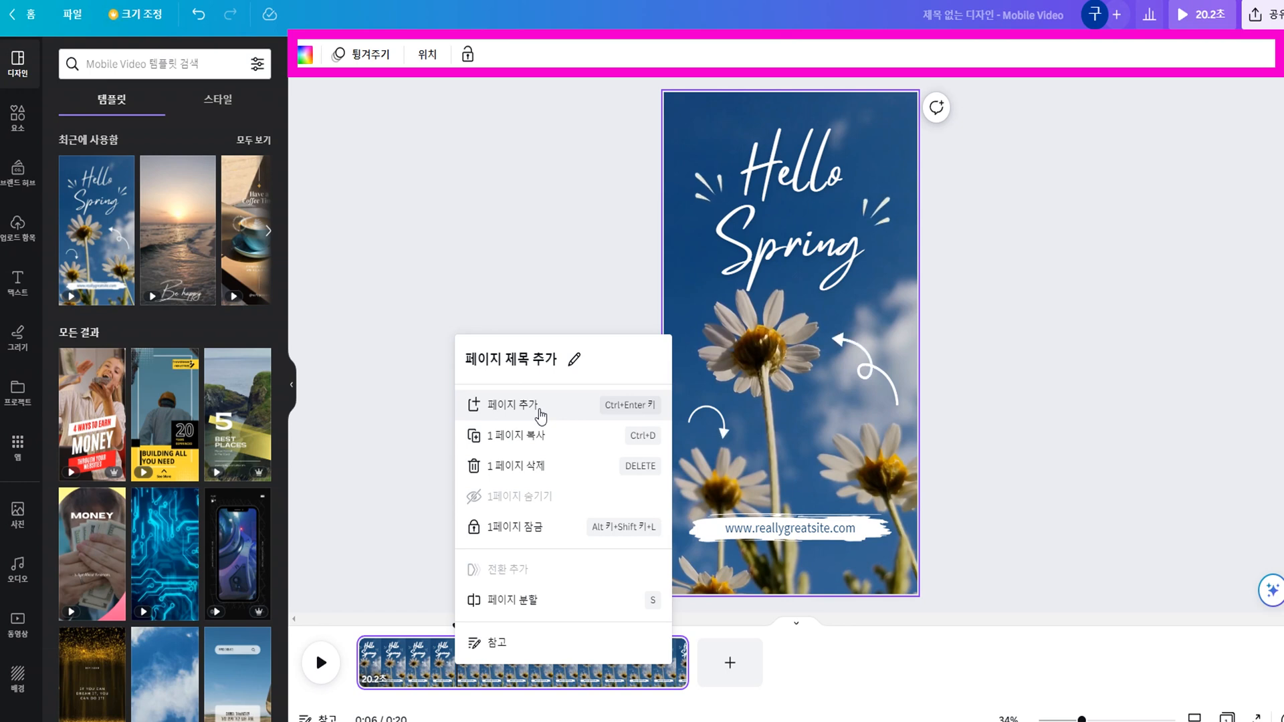
click(368, 463)
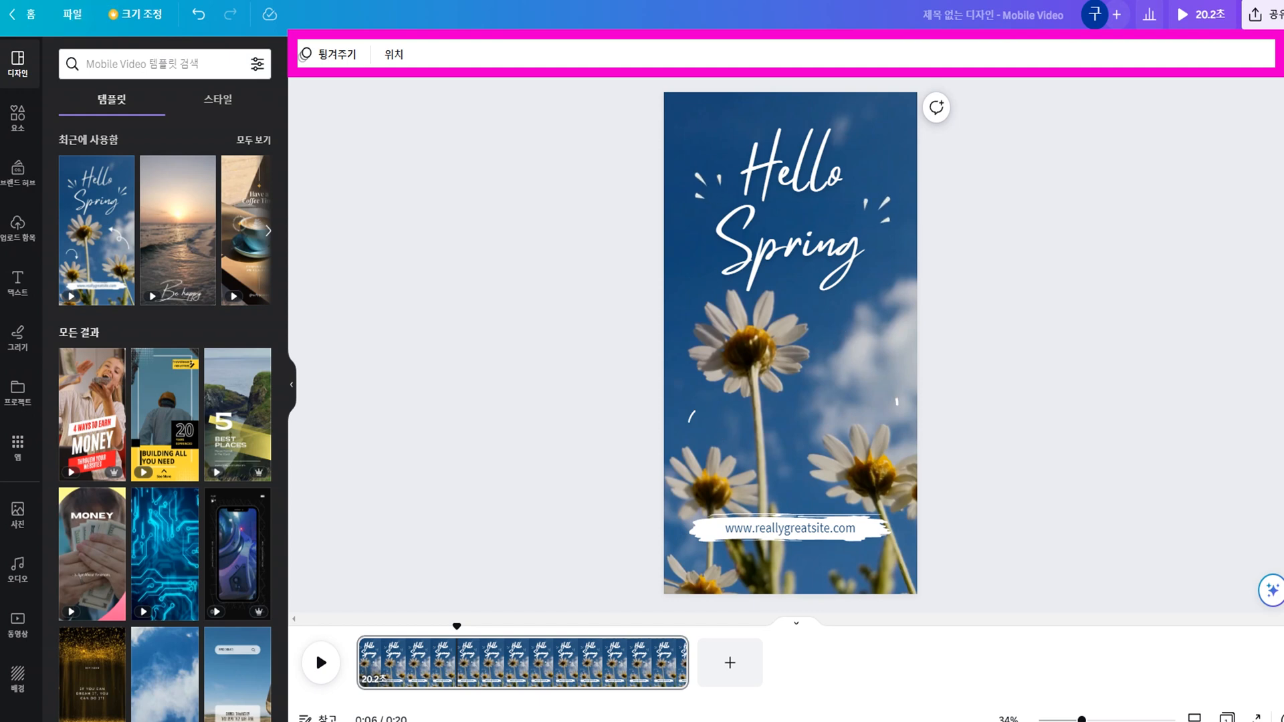
Import the files 대한곱창.mp4 and Toy_Piano (잔잔한).mp3 from the computer.
click(71, 20)
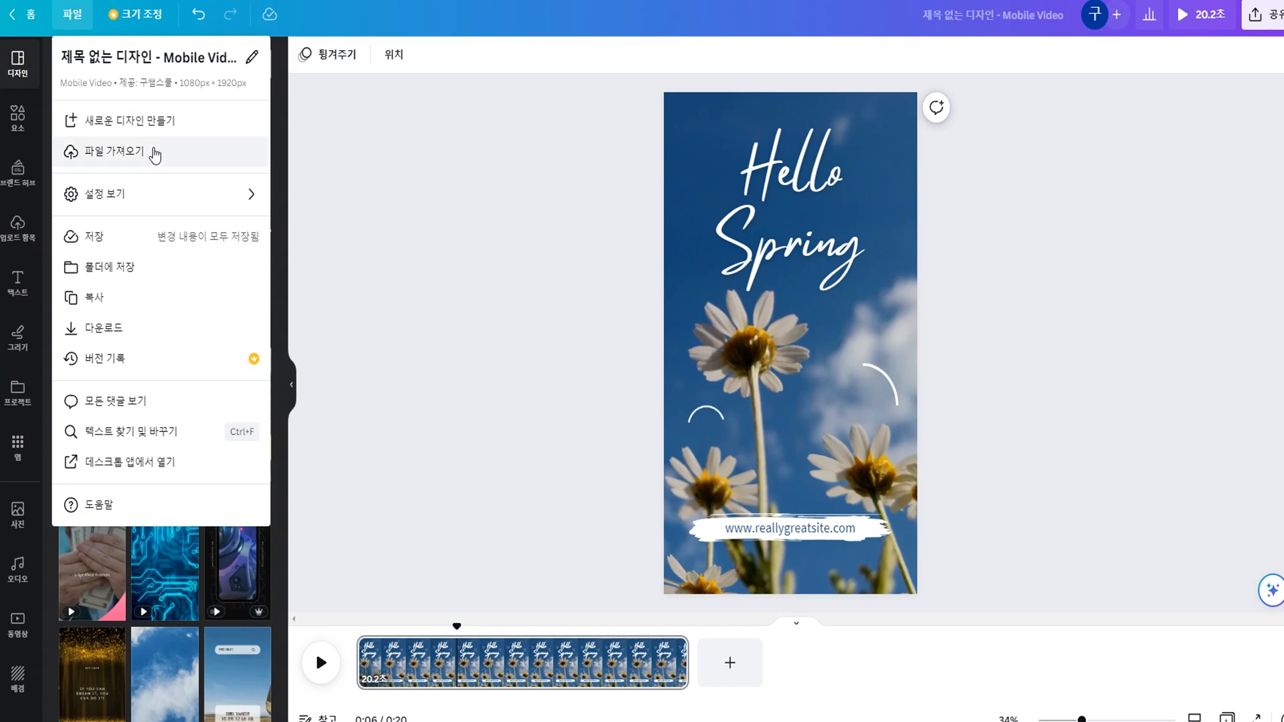
click(155, 153)
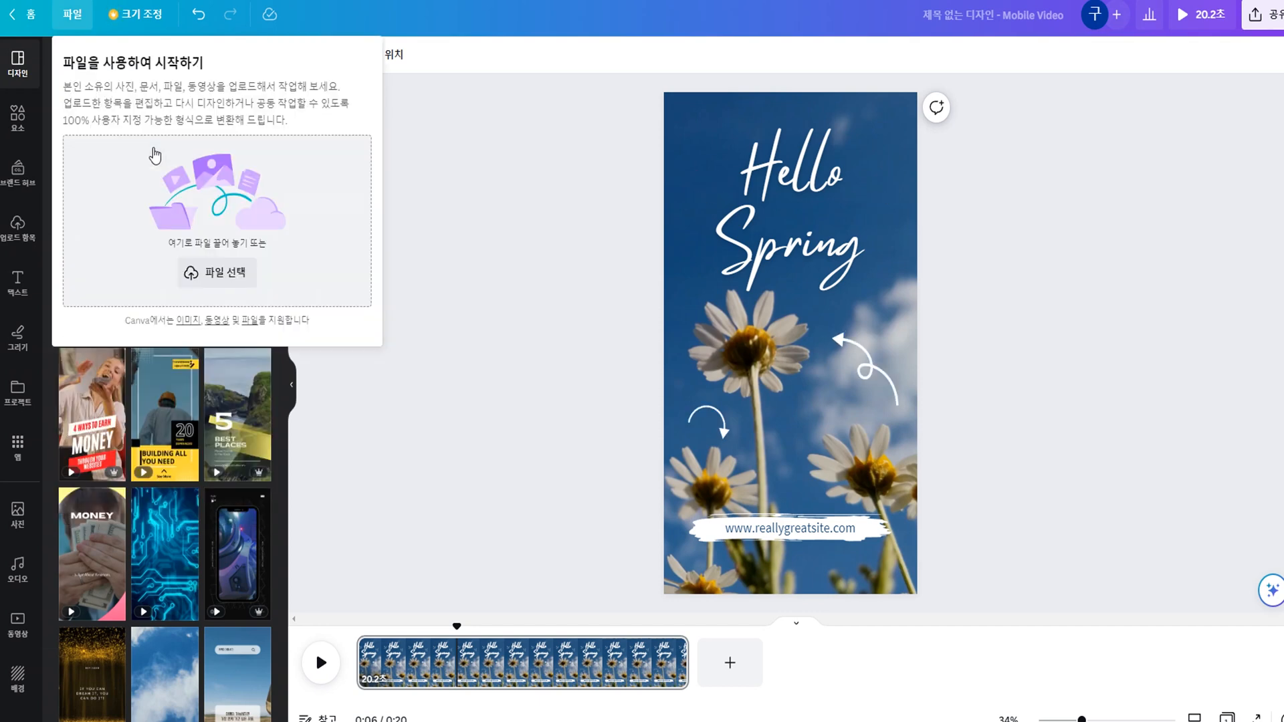
click(237, 272)
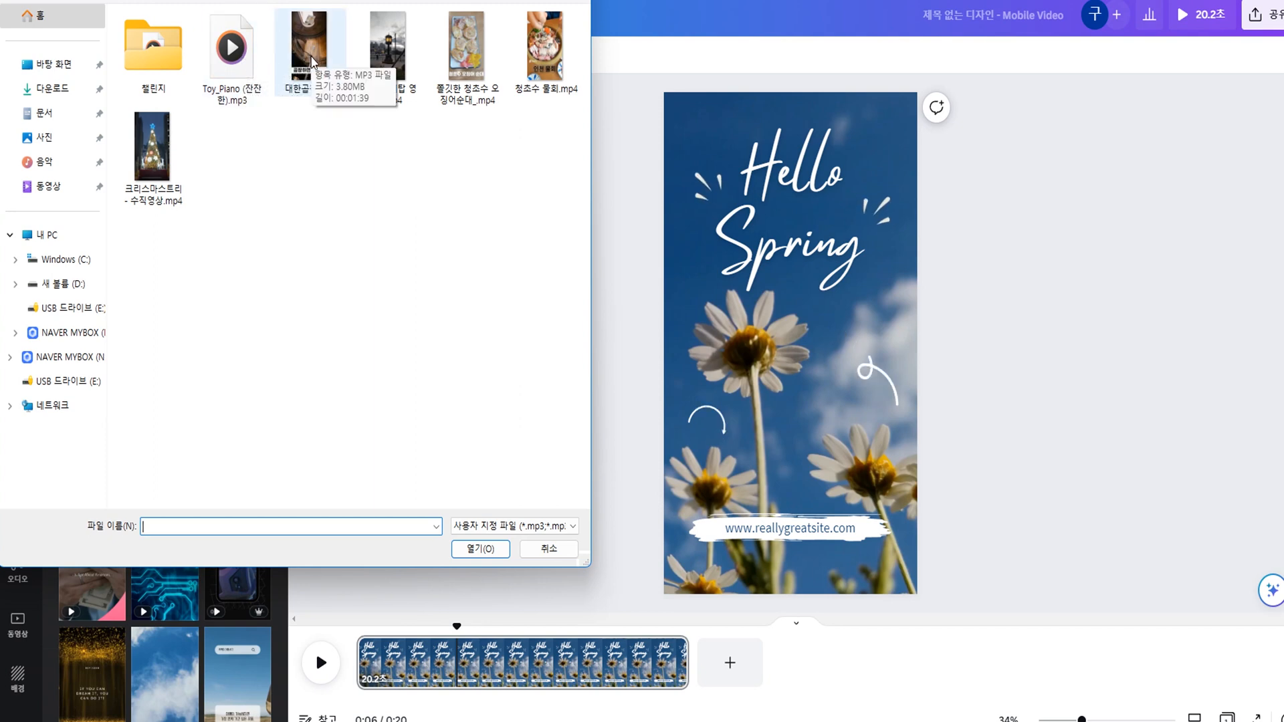
click(242, 63)
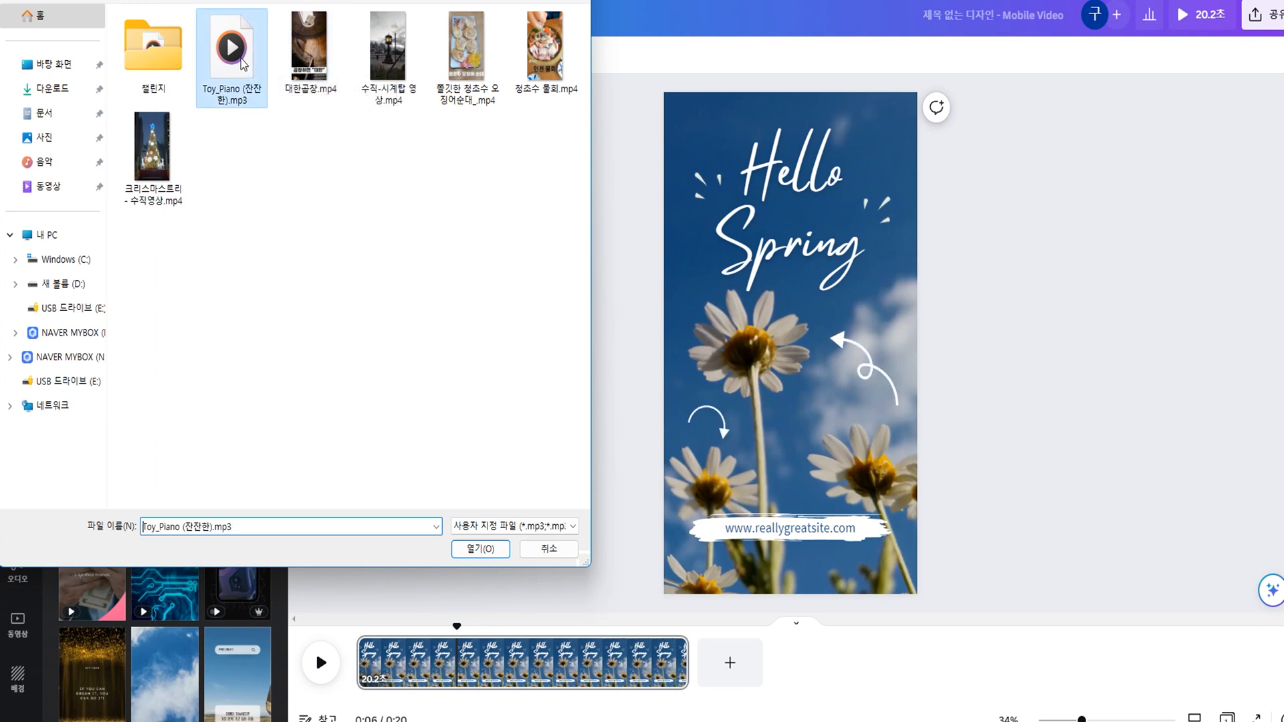
ctrl+click(310, 59)
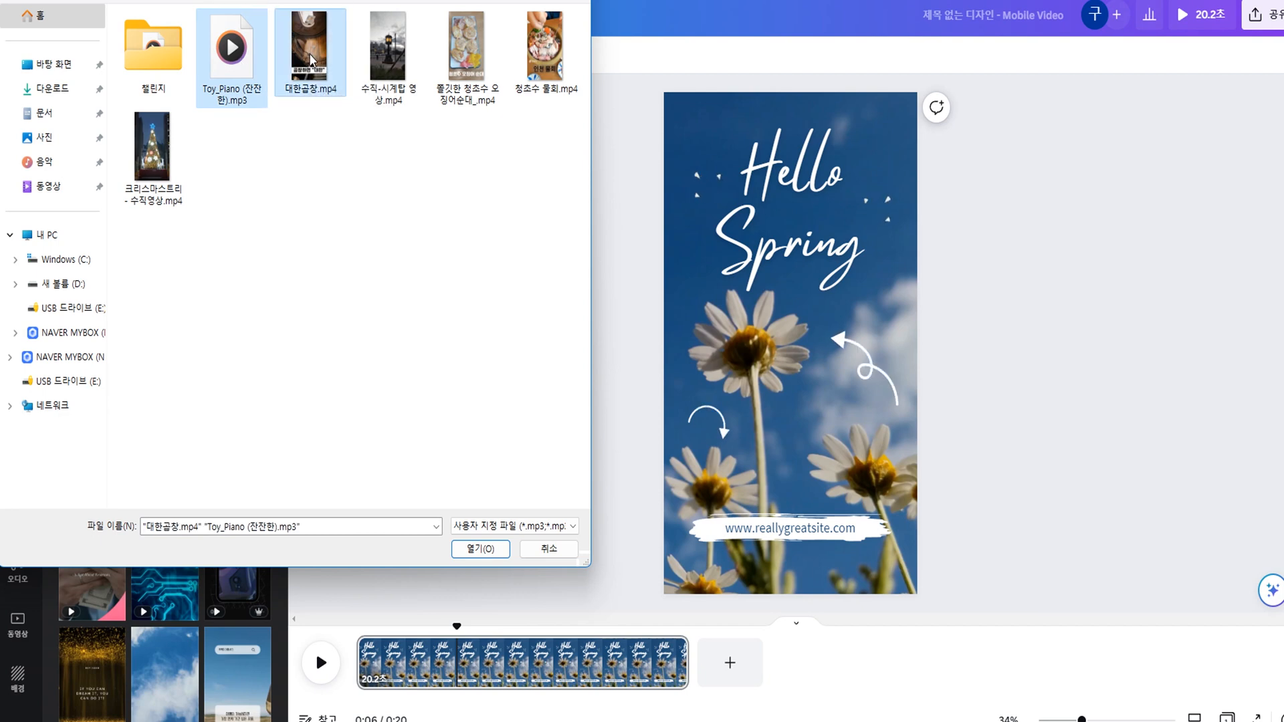
click(490, 553)
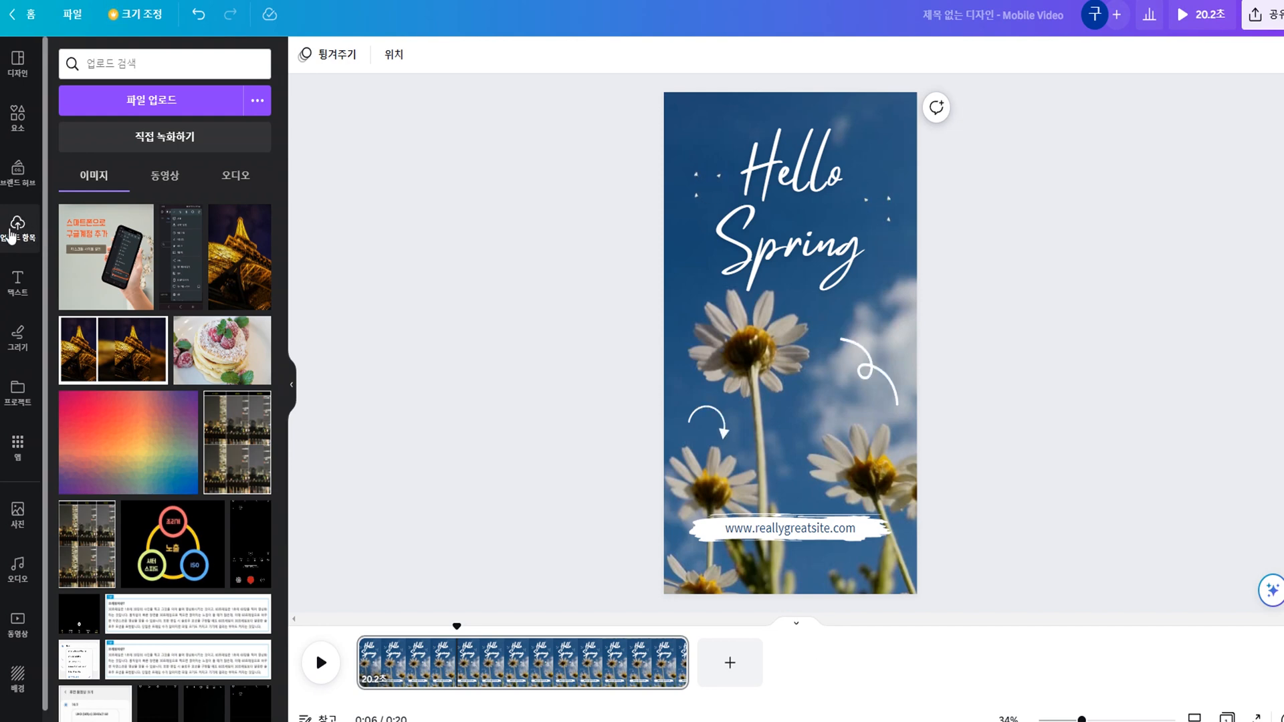
Review the uploaded videos, audio and images, ending on the uploaded videos.
click(160, 187)
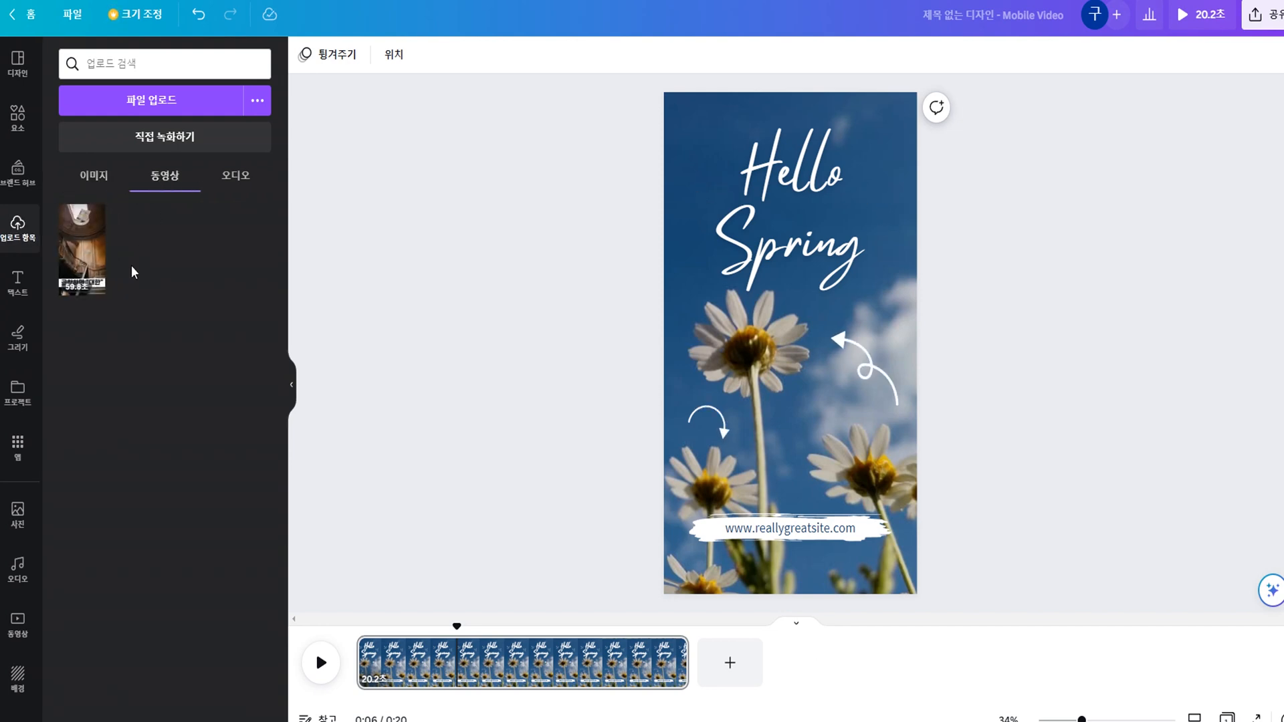
click(225, 190)
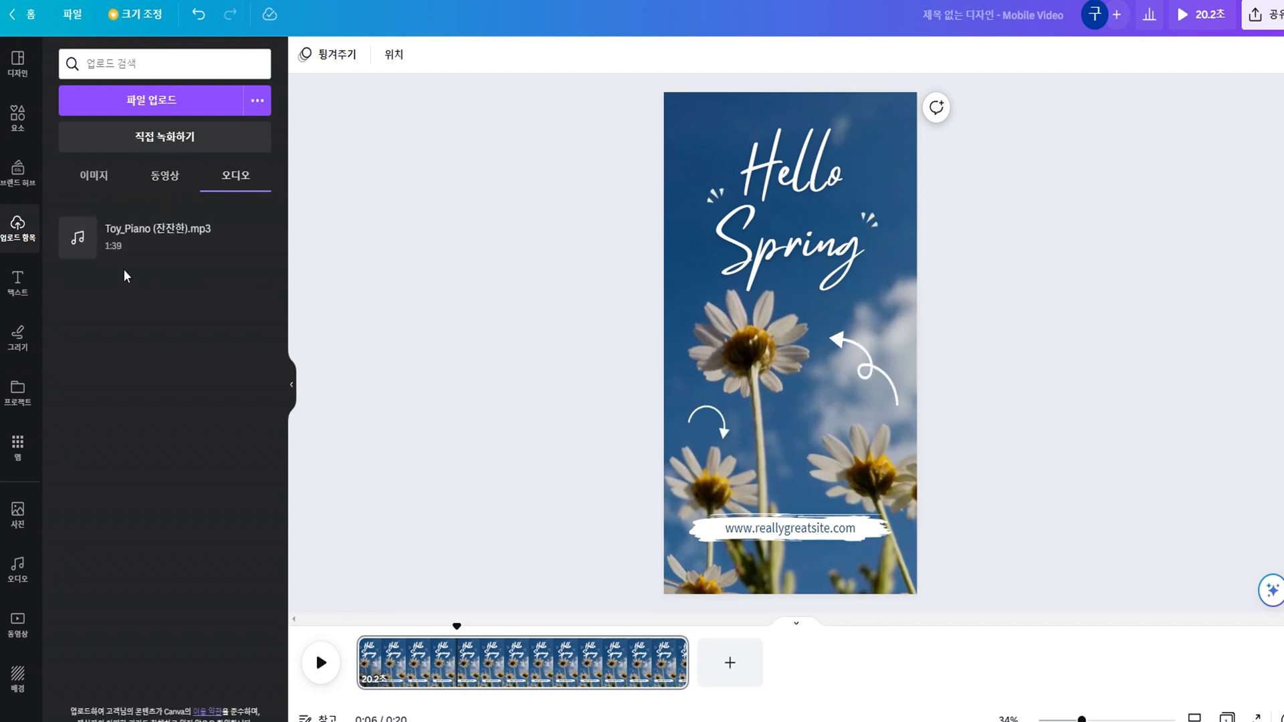
click(176, 181)
click(87, 178)
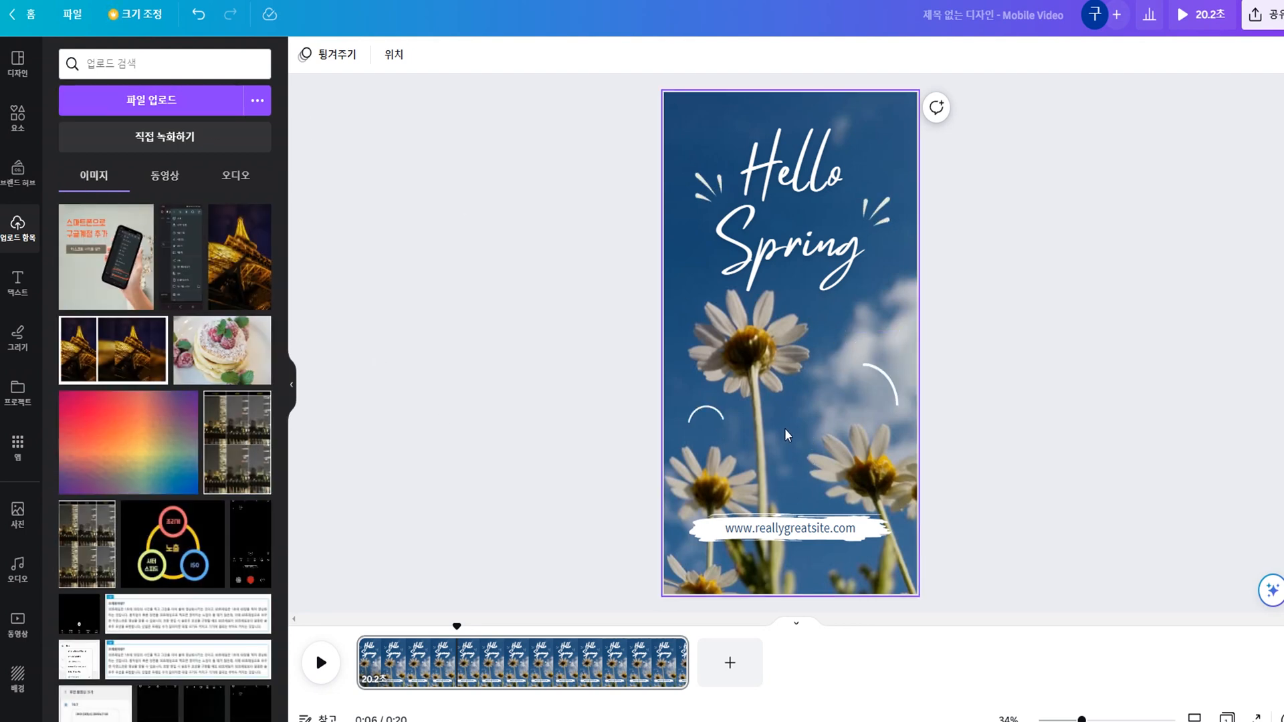
click(164, 179)
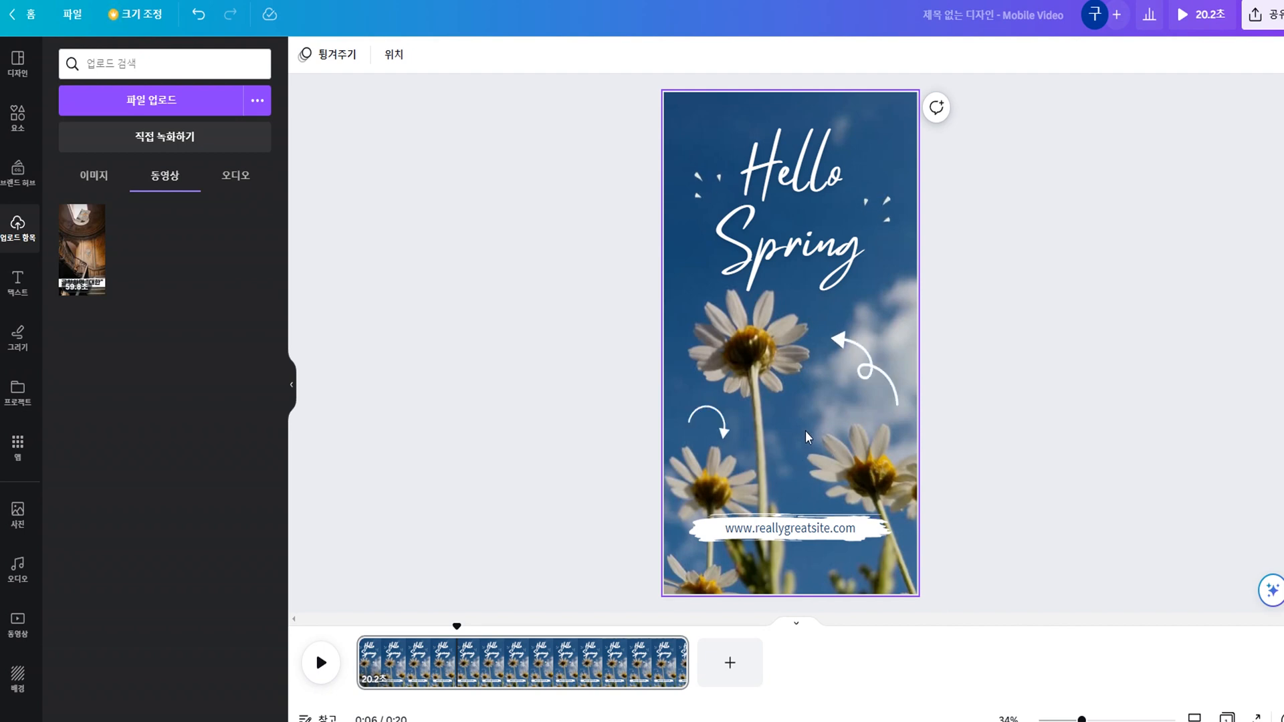
Replace the template's daisy background video with the uploaded 대한곱창.mp4 clip and pause its playback.
click(845, 452)
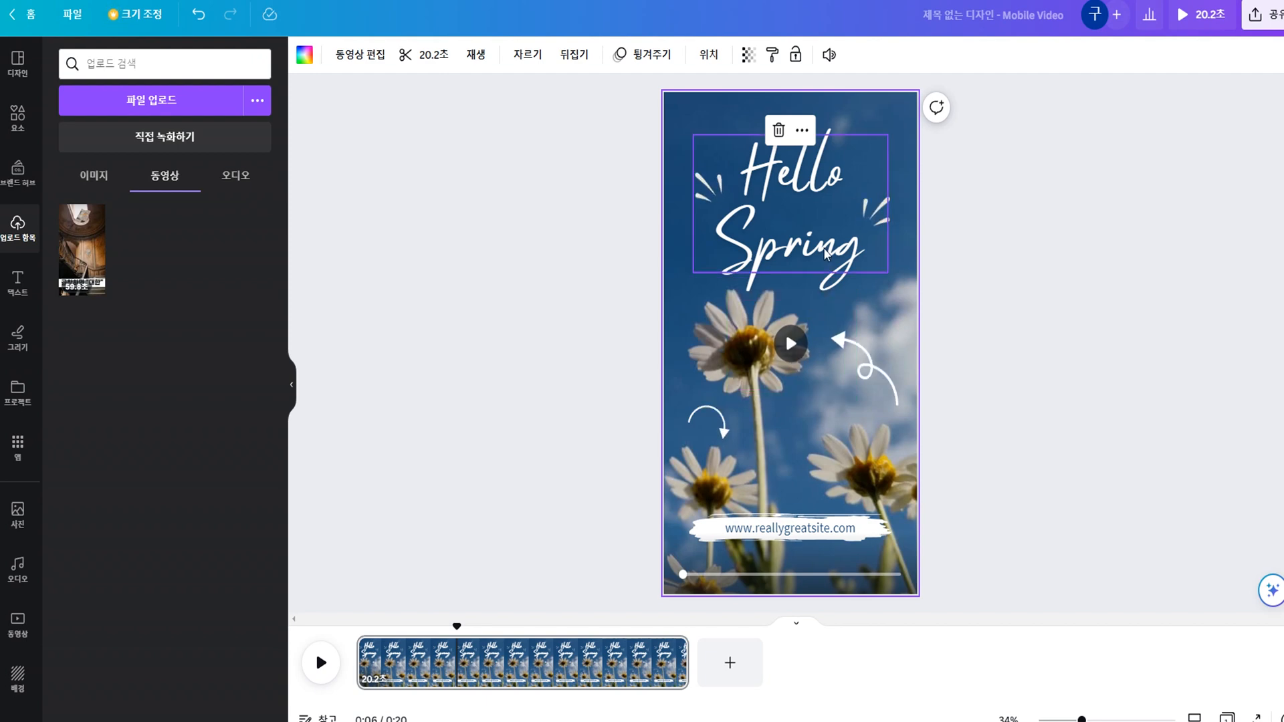
click(841, 231)
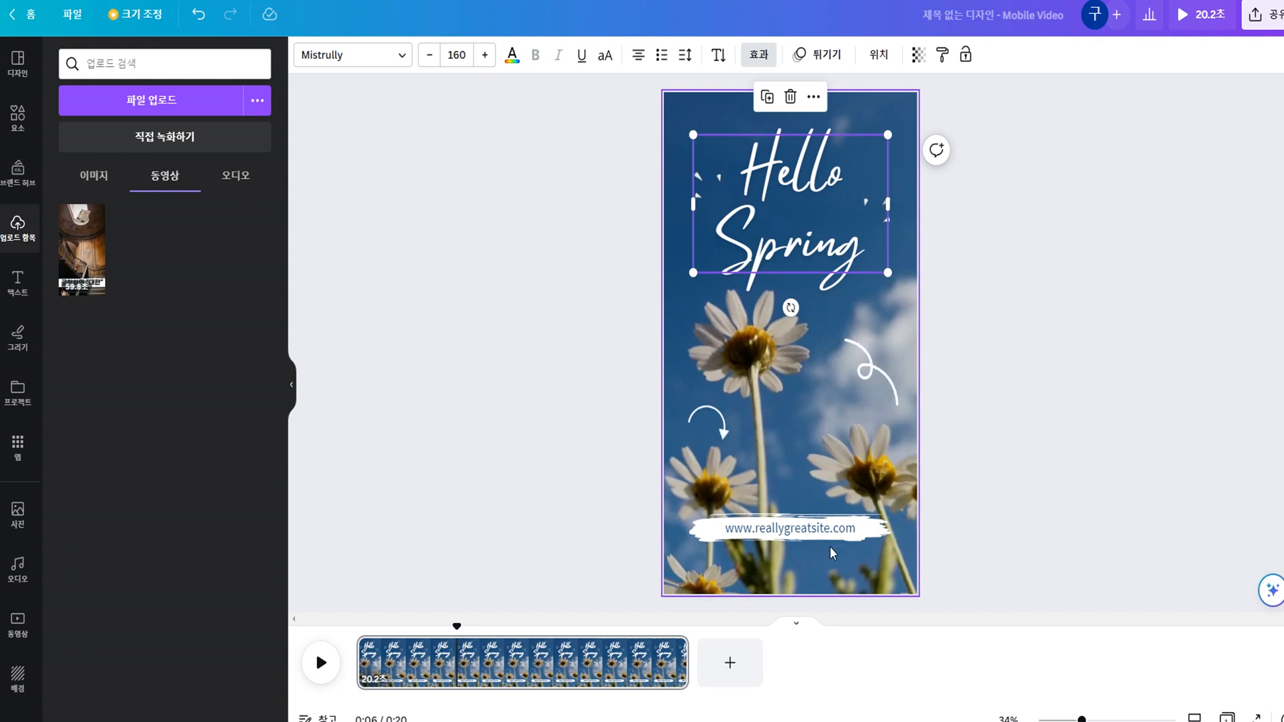
click(882, 576)
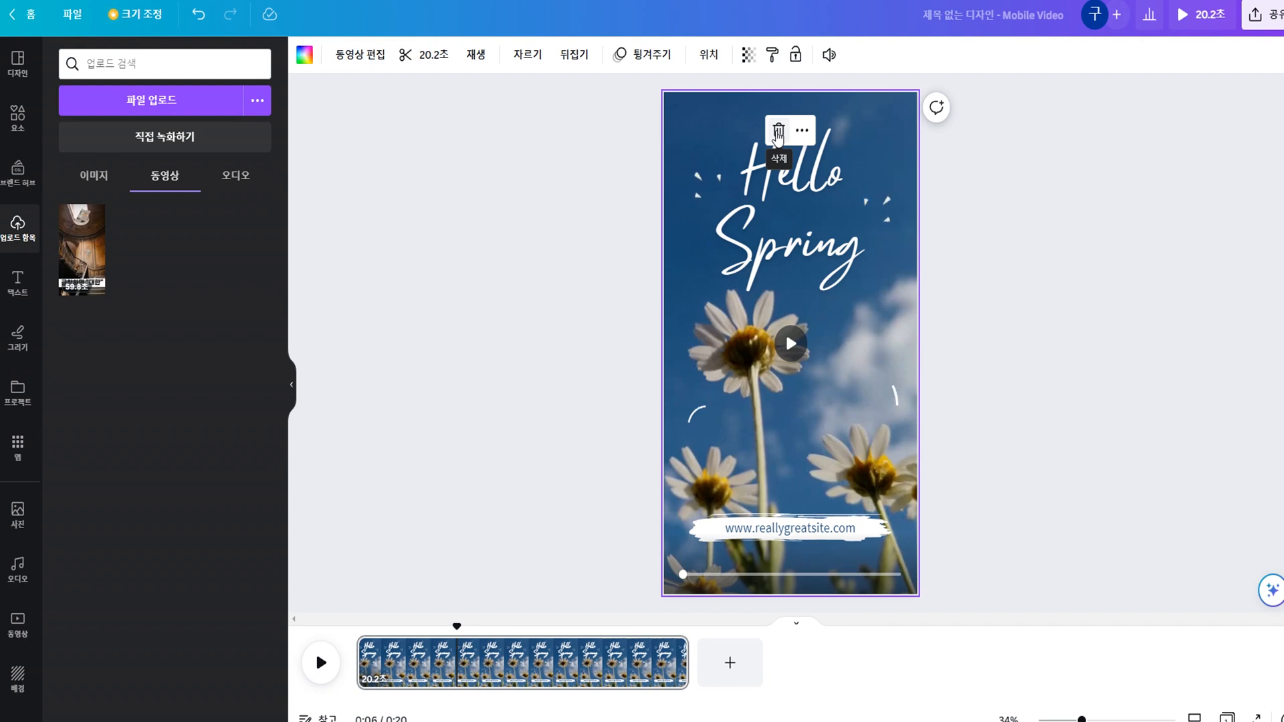
click(778, 132)
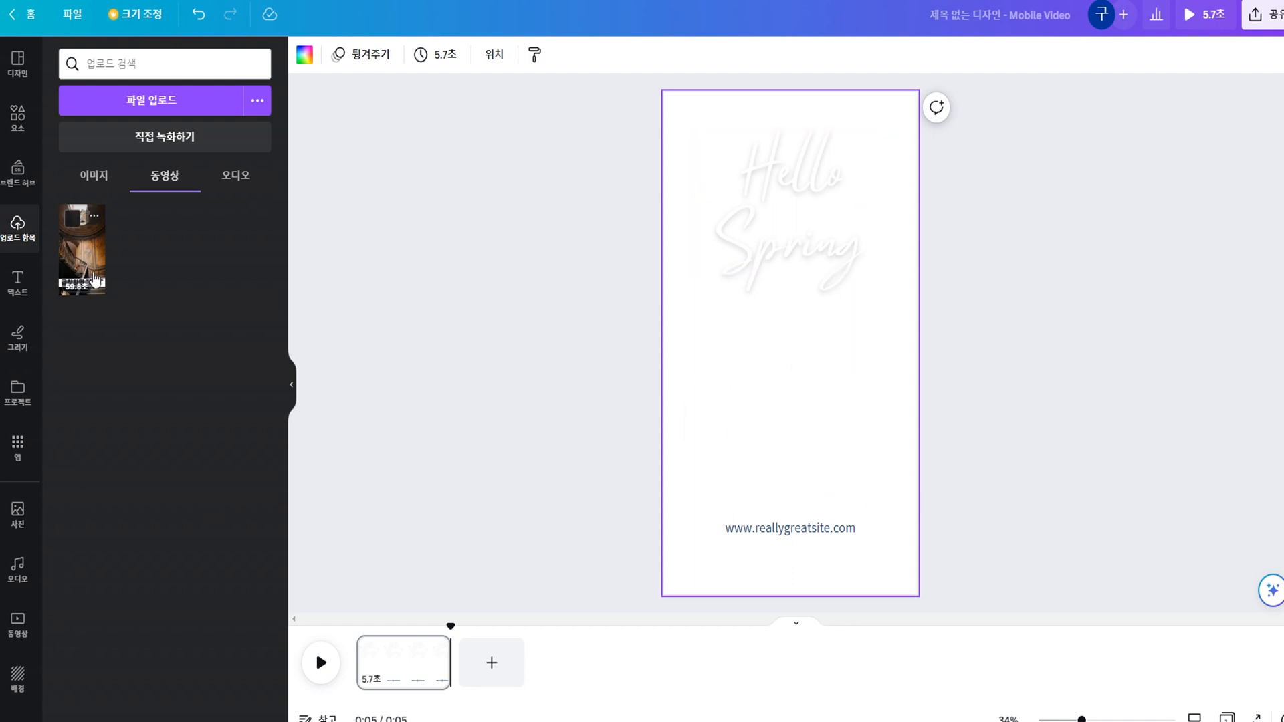
drag(85, 256, 683, 311)
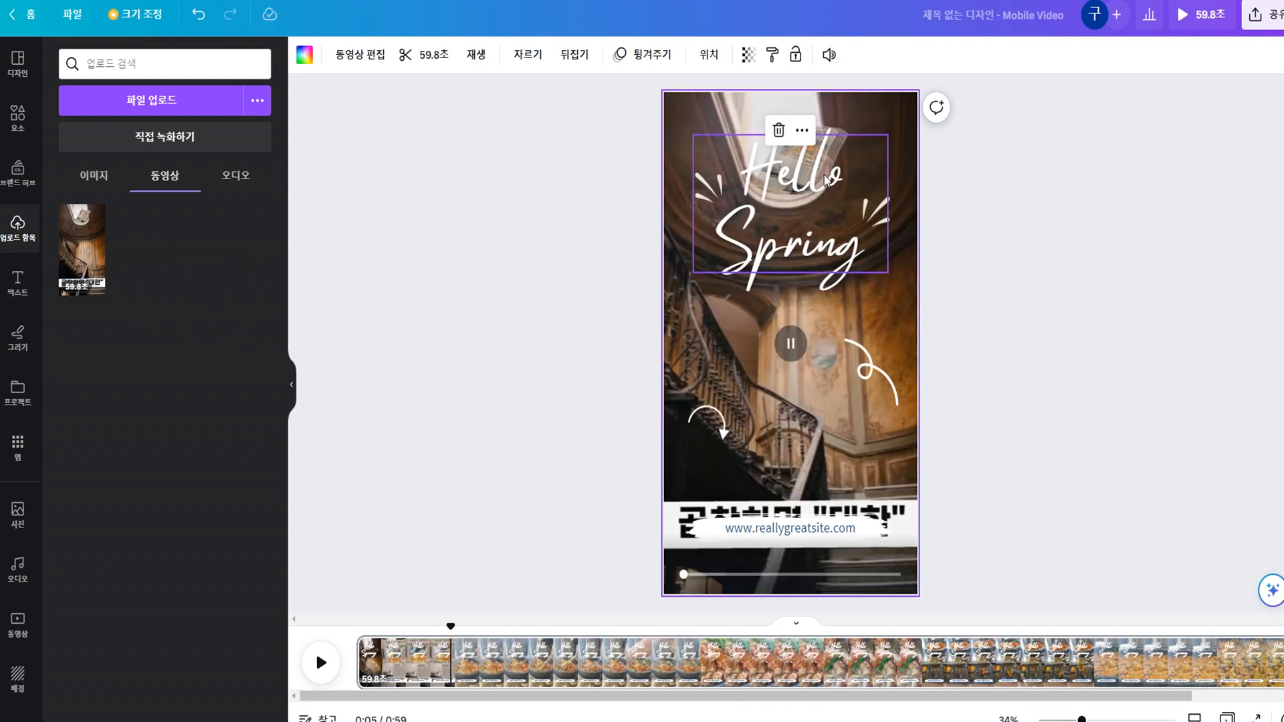
click(790, 344)
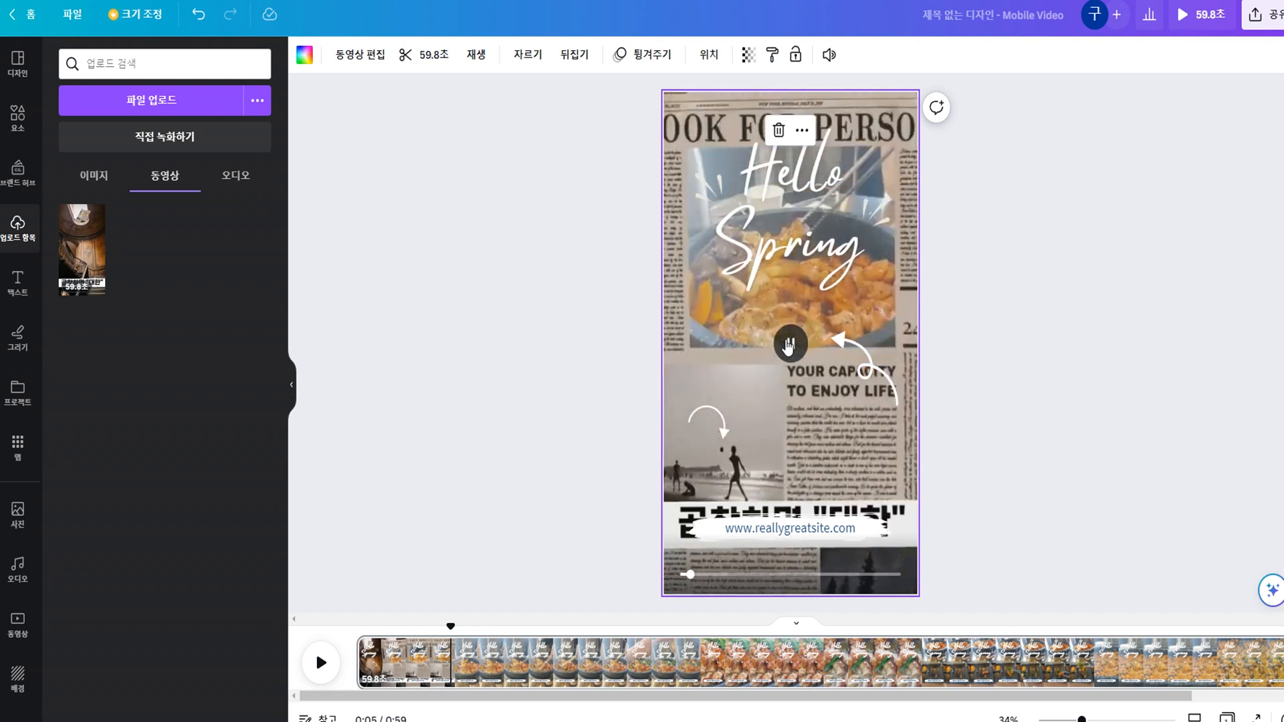
click(790, 346)
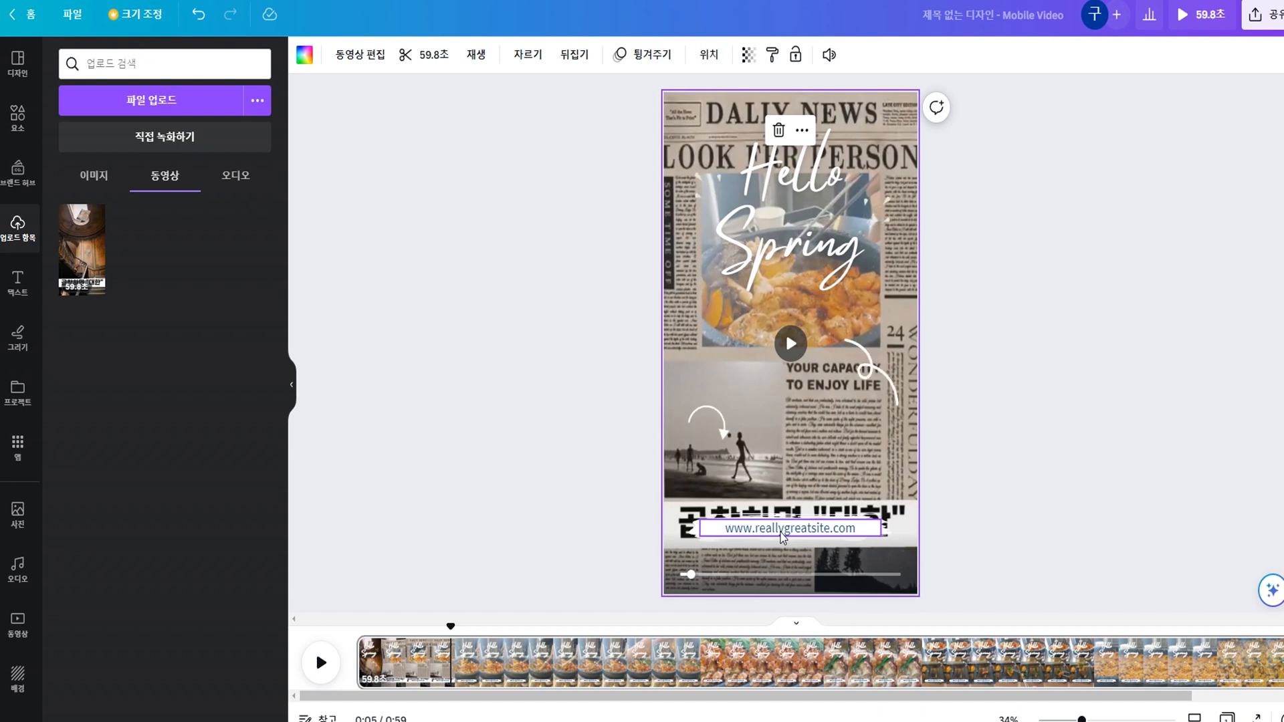
click(783, 534)
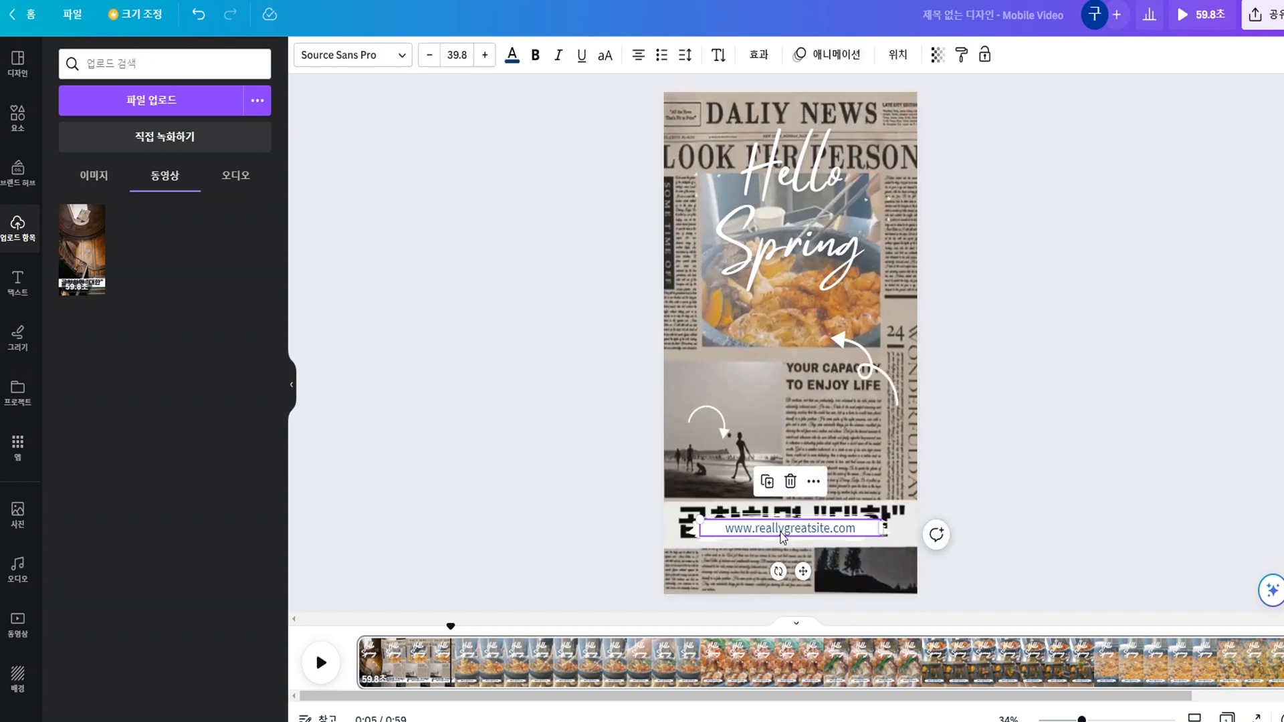
click(791, 483)
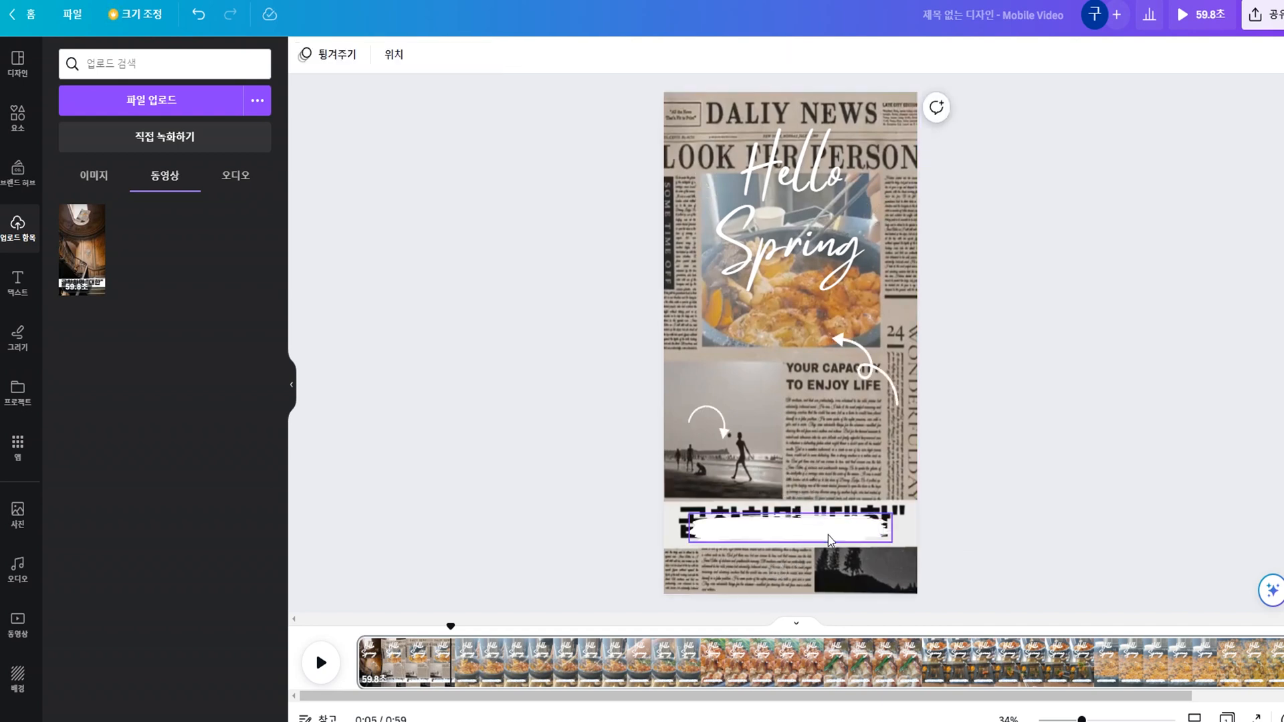
click(778, 535)
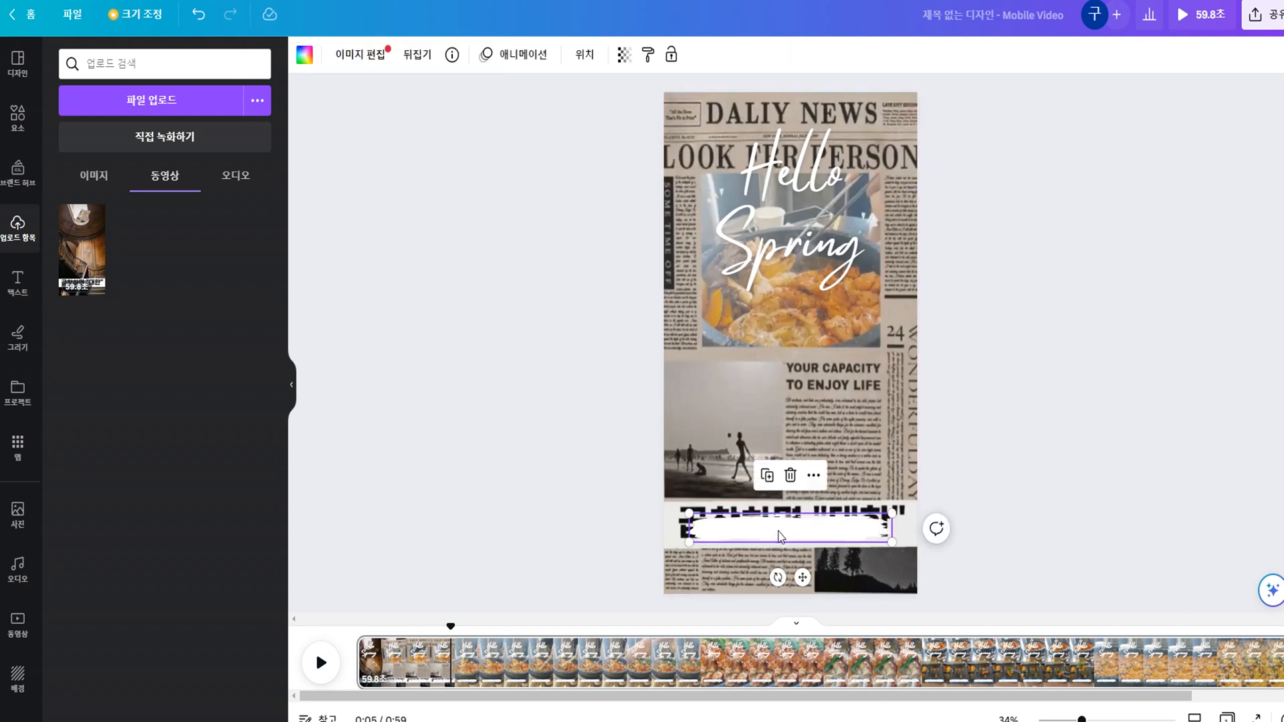
click(790, 476)
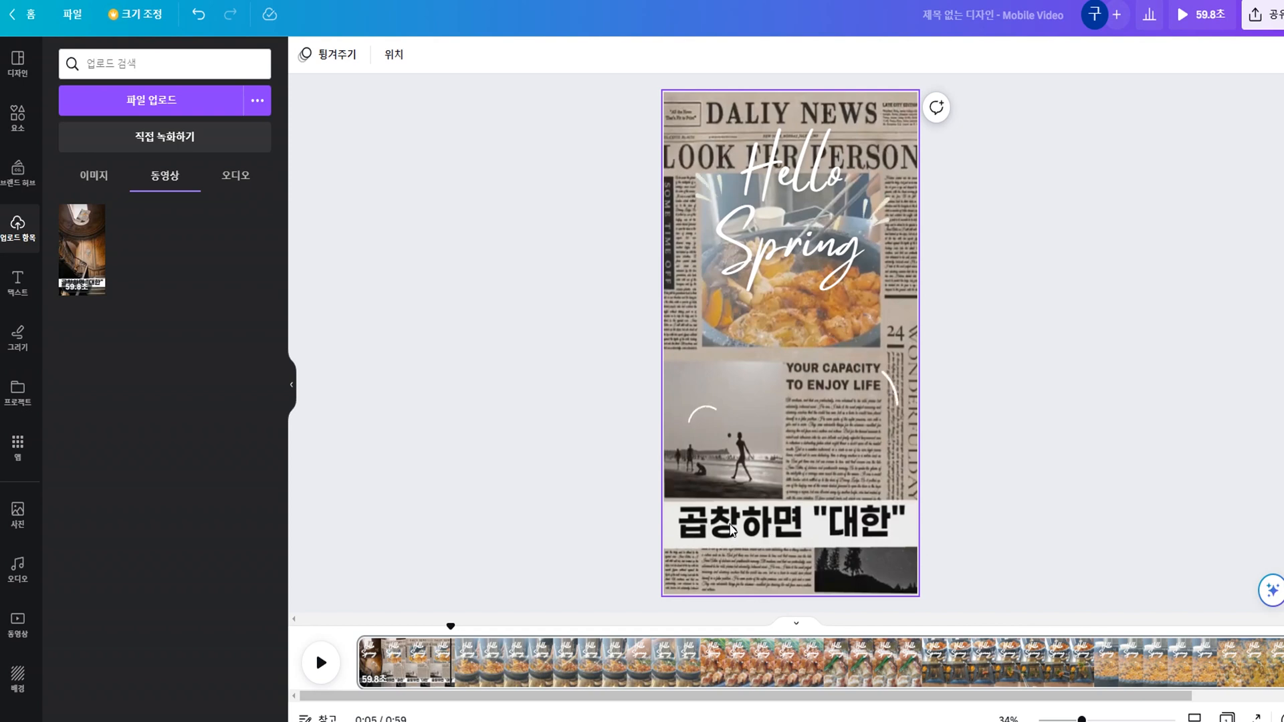
click(1032, 438)
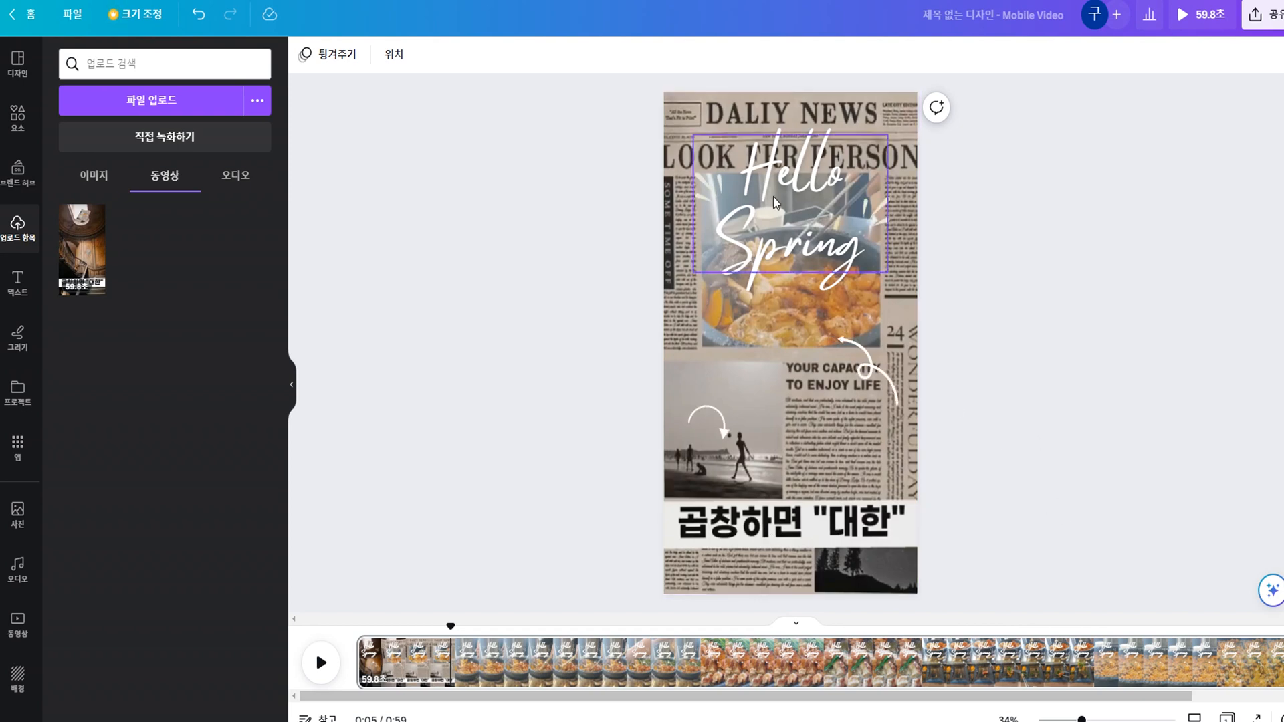
Replace the "Hello Spring" heading text with "곱창 모임".
click(837, 219)
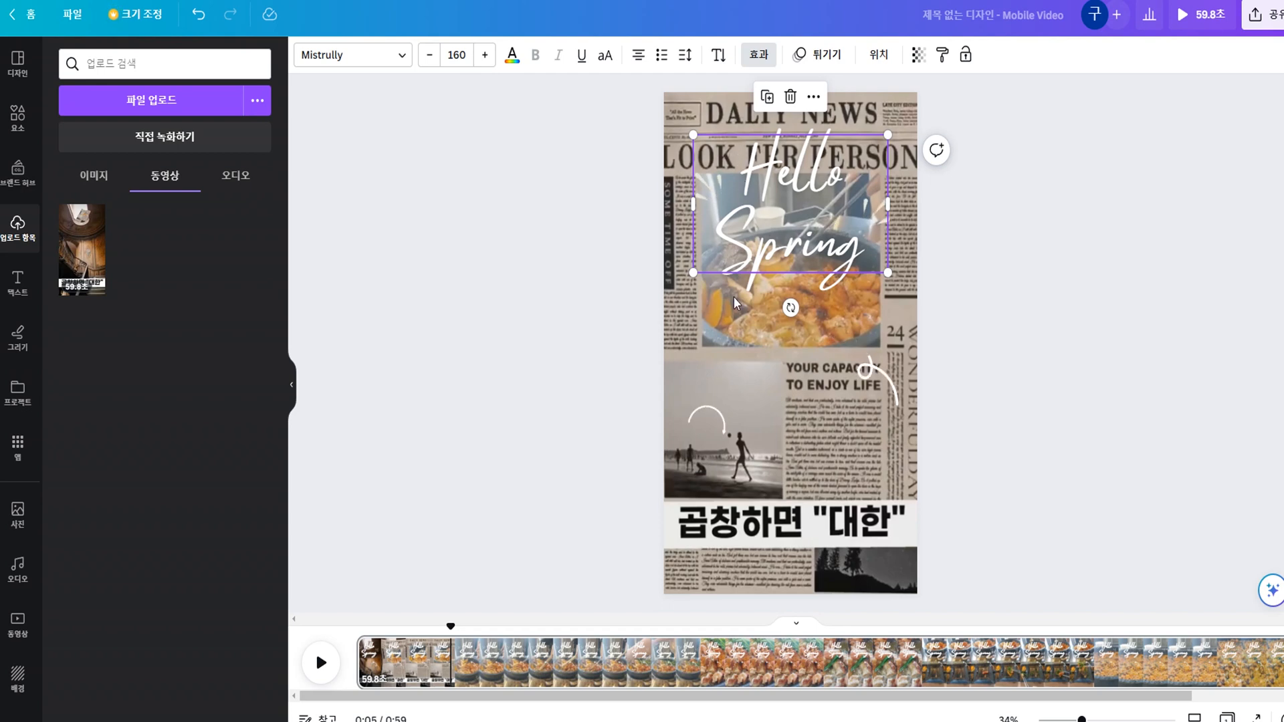
double_click(772, 166)
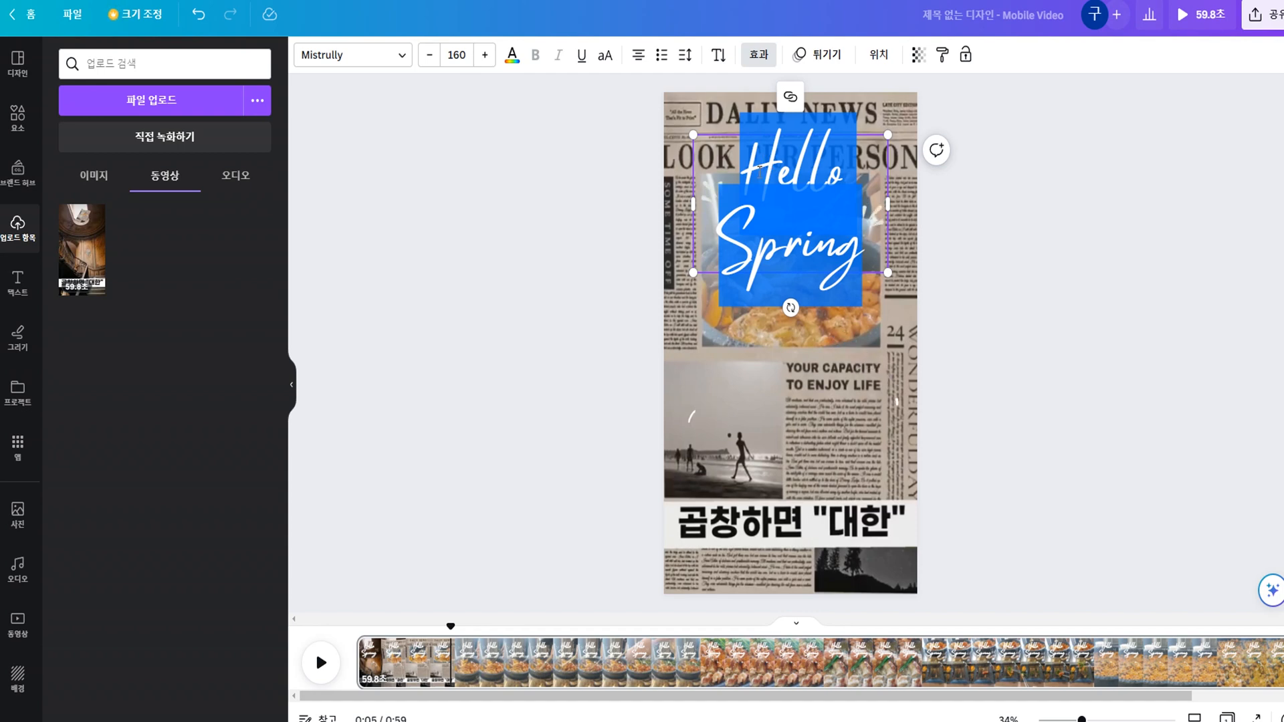
key(BackSpace)
text(곱창 )
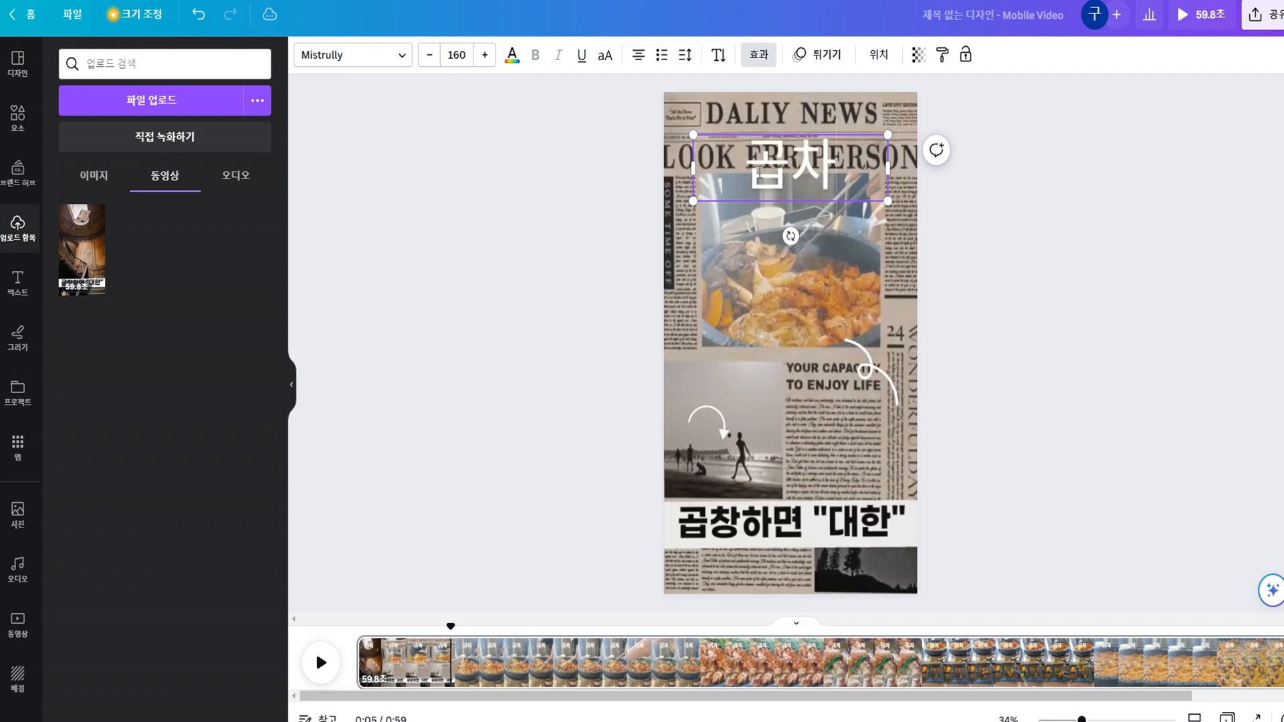
text(모임)
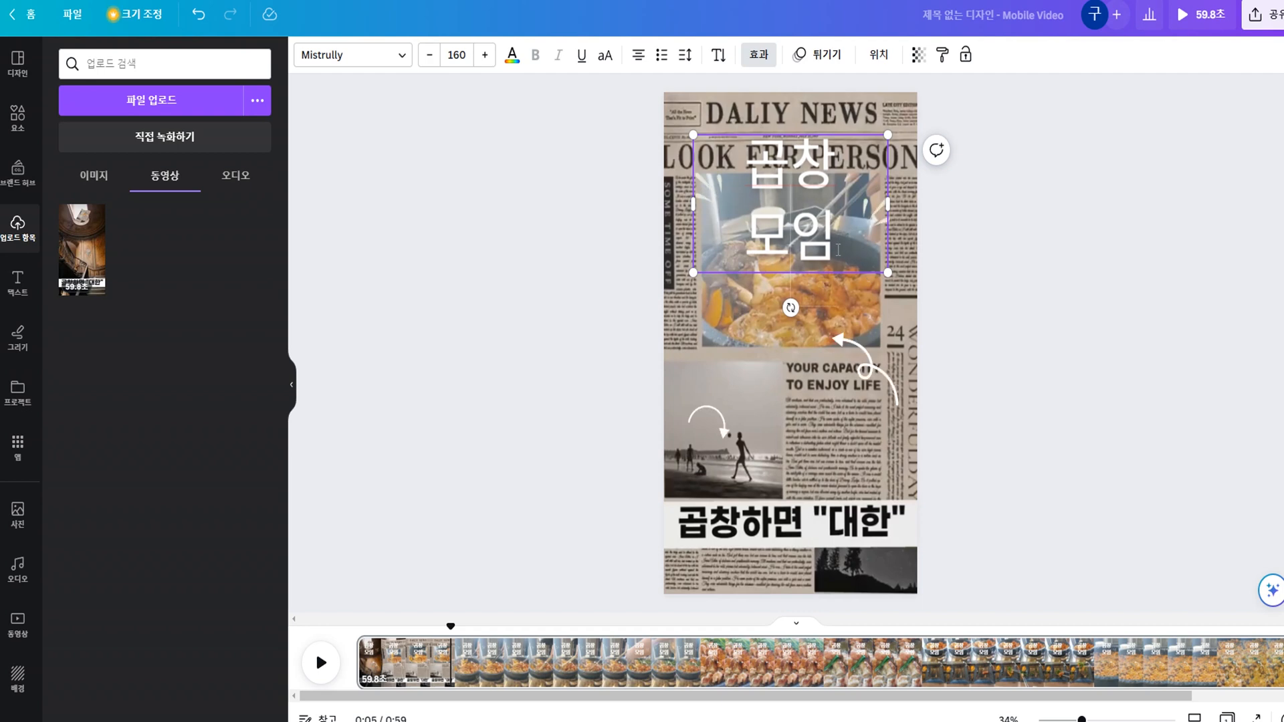
drag(838, 250, 733, 202)
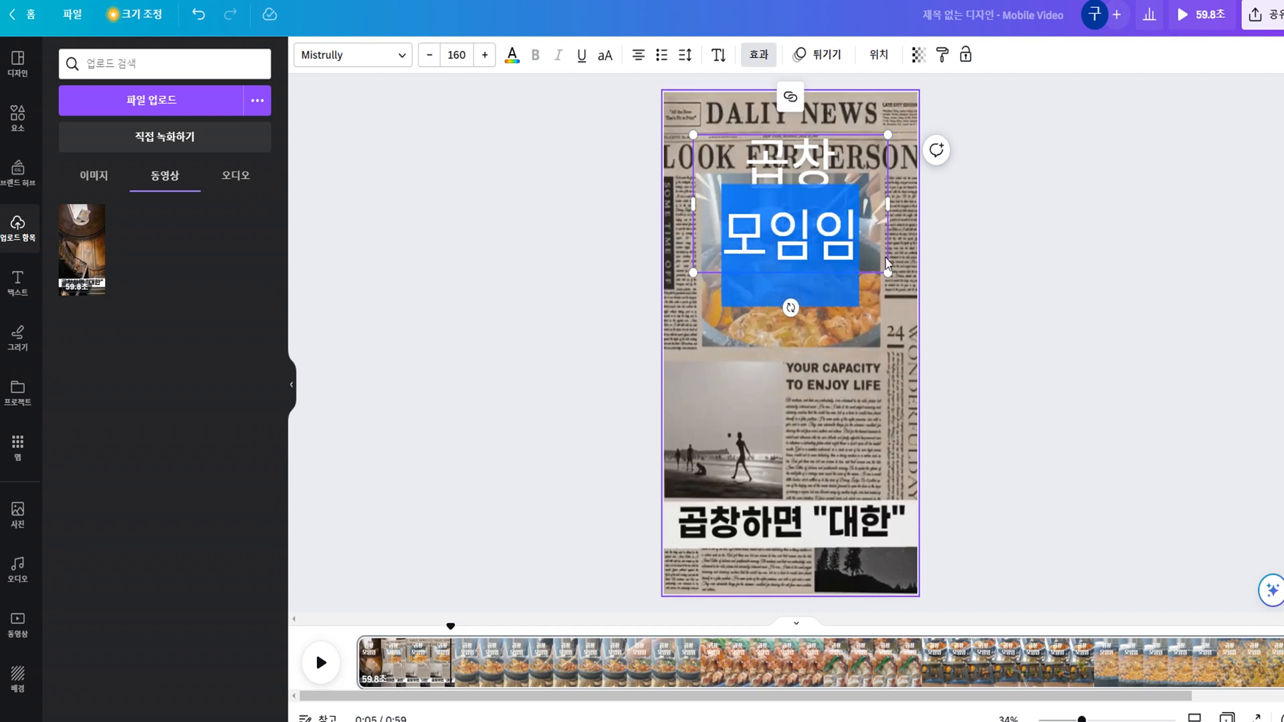
click(842, 239)
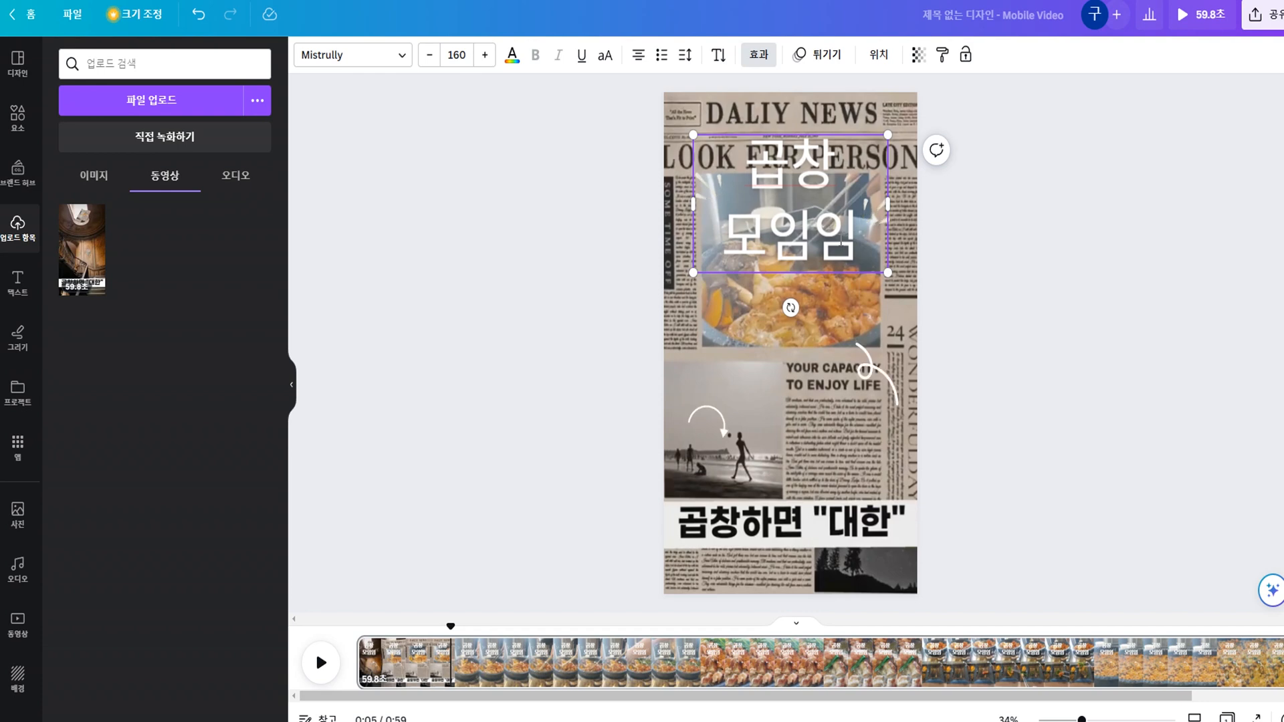
key(BackSpace)
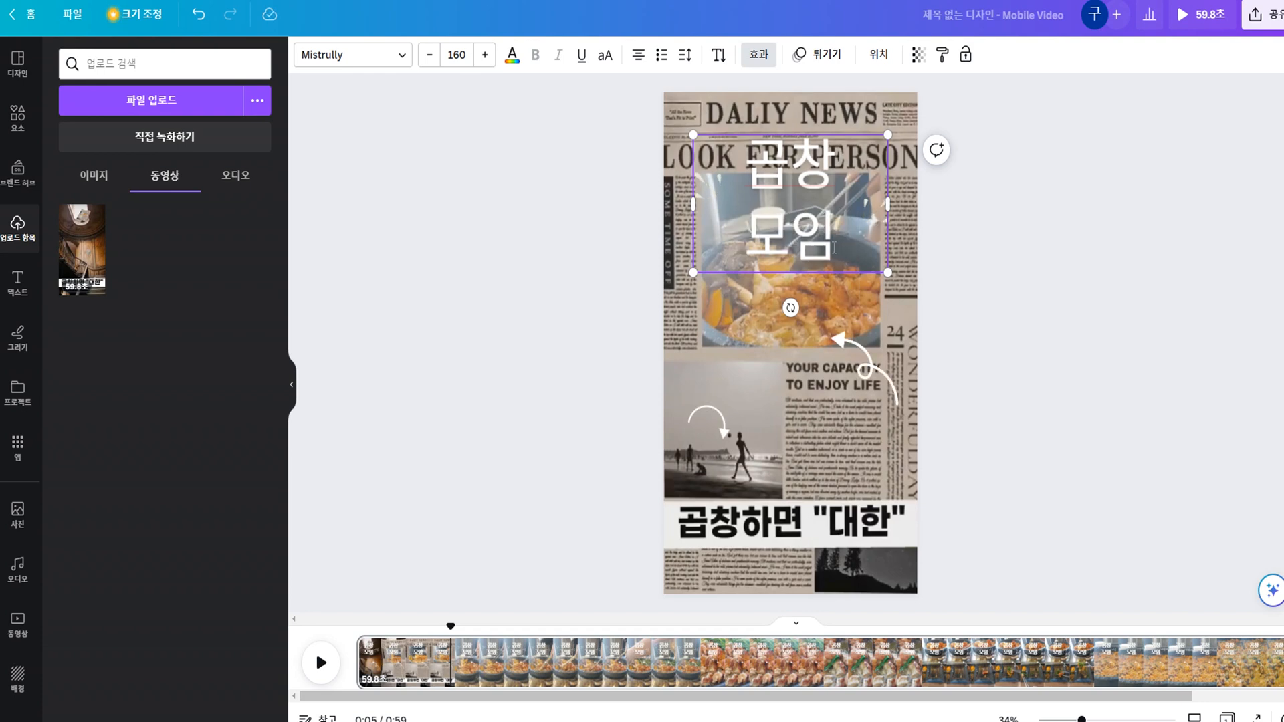
drag(834, 248, 726, 193)
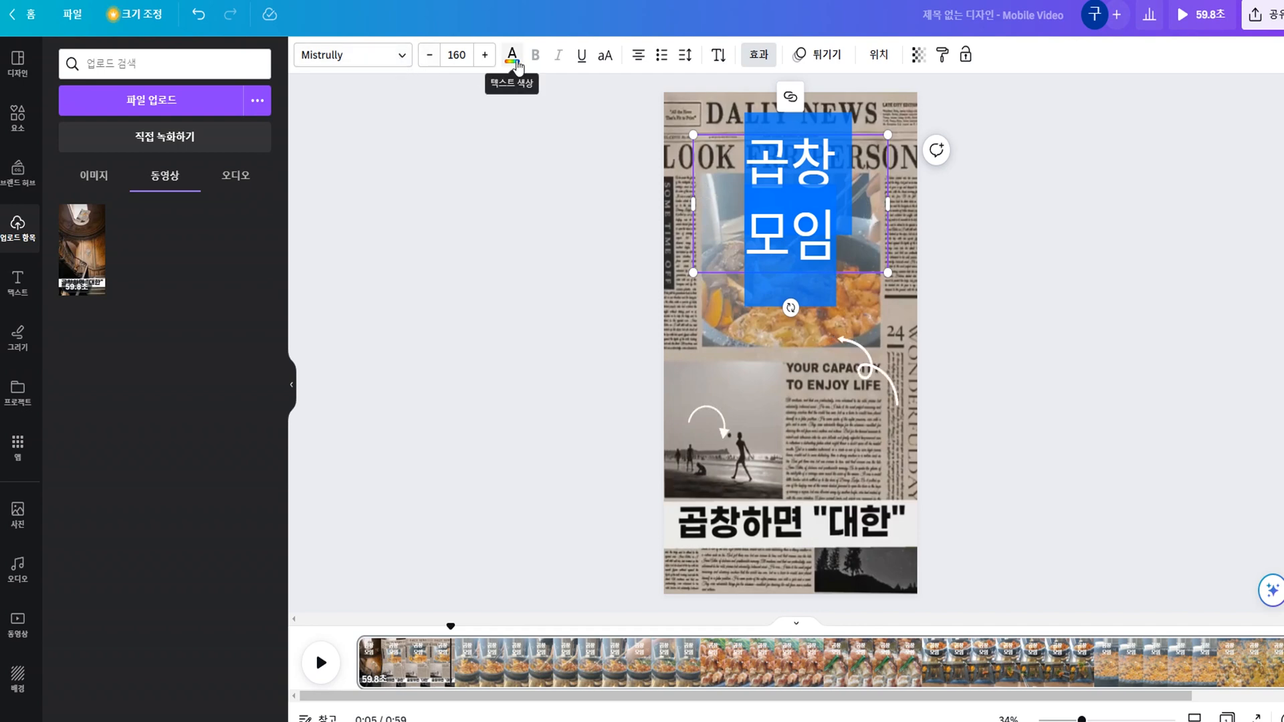
click(401, 60)
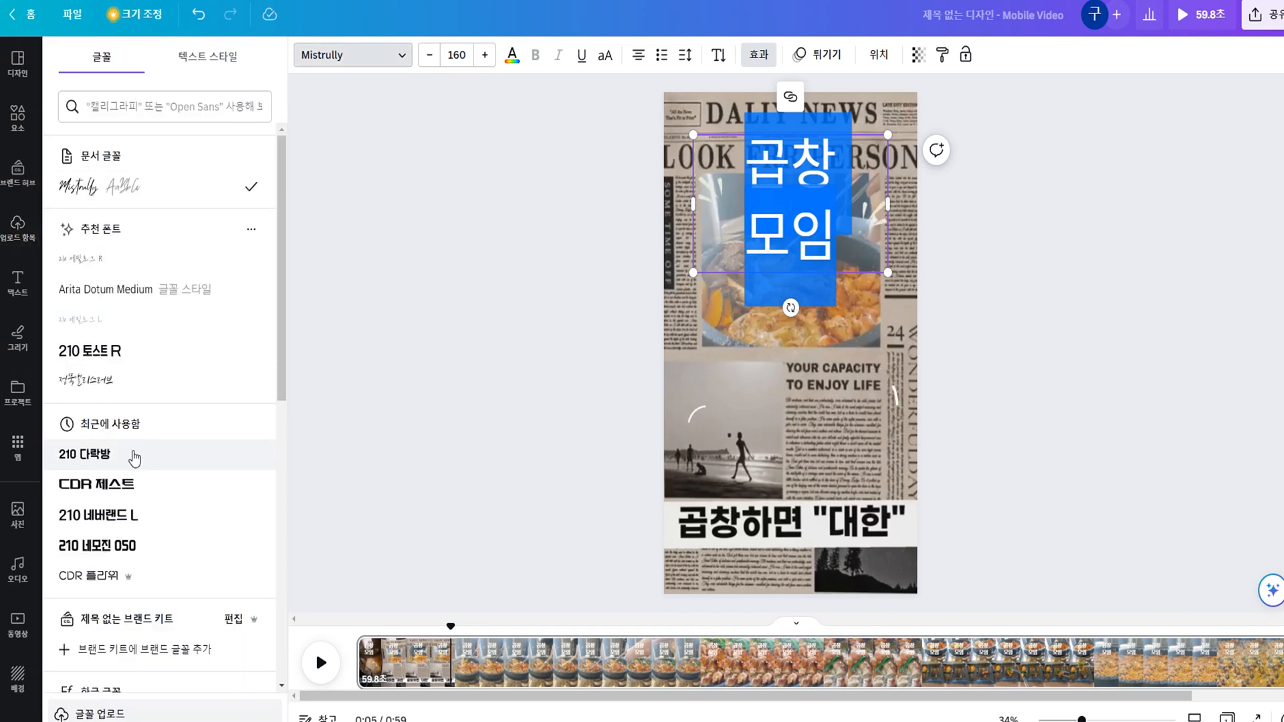
click(800, 152)
click(466, 273)
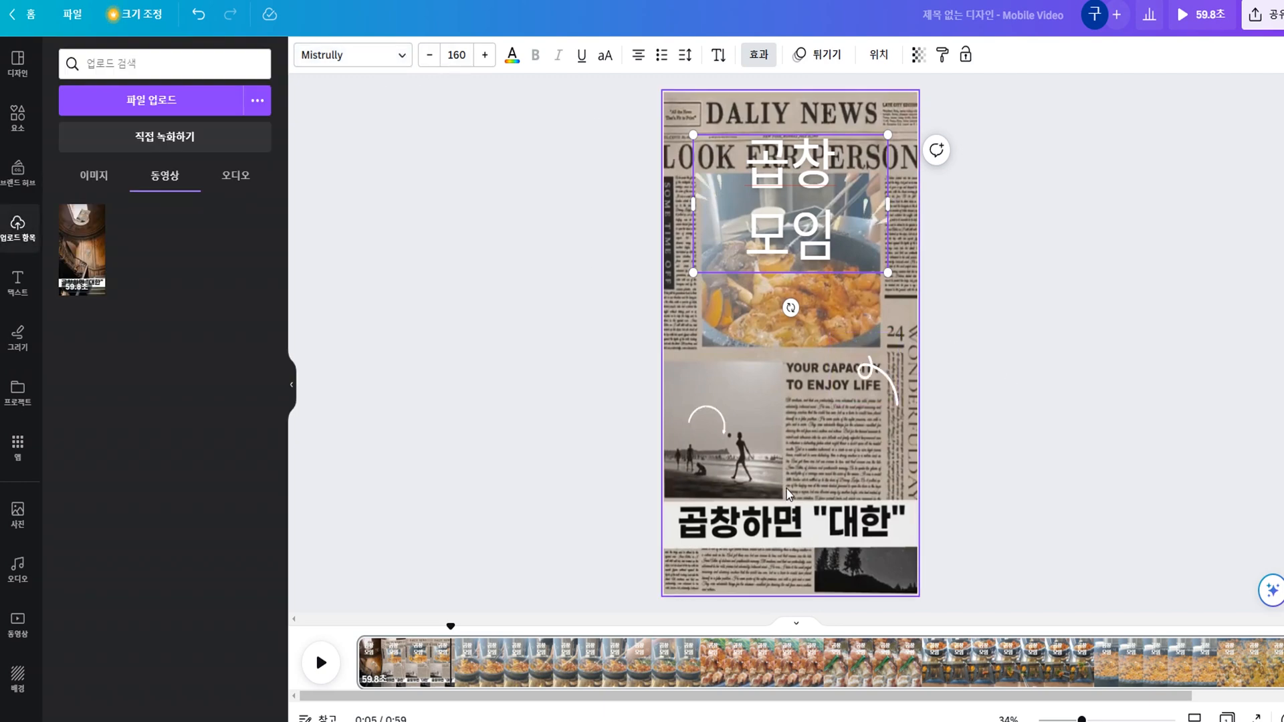
click(716, 430)
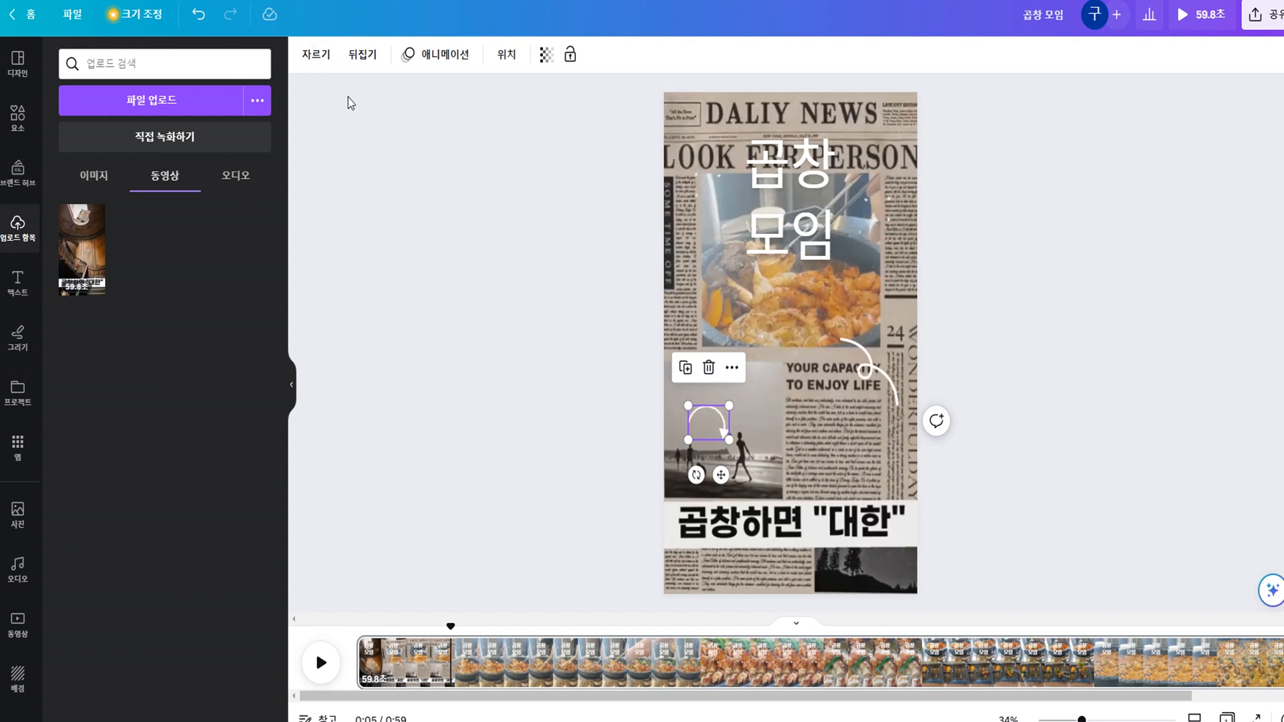
click(876, 375)
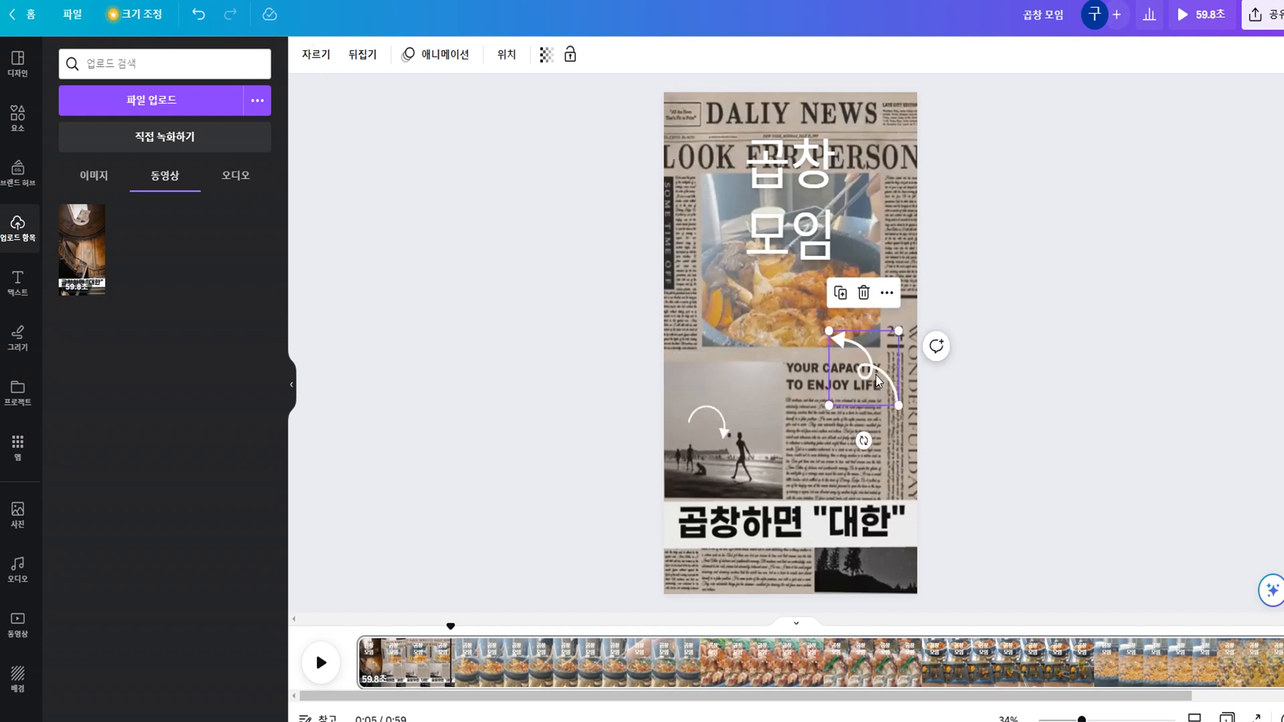
click(729, 425)
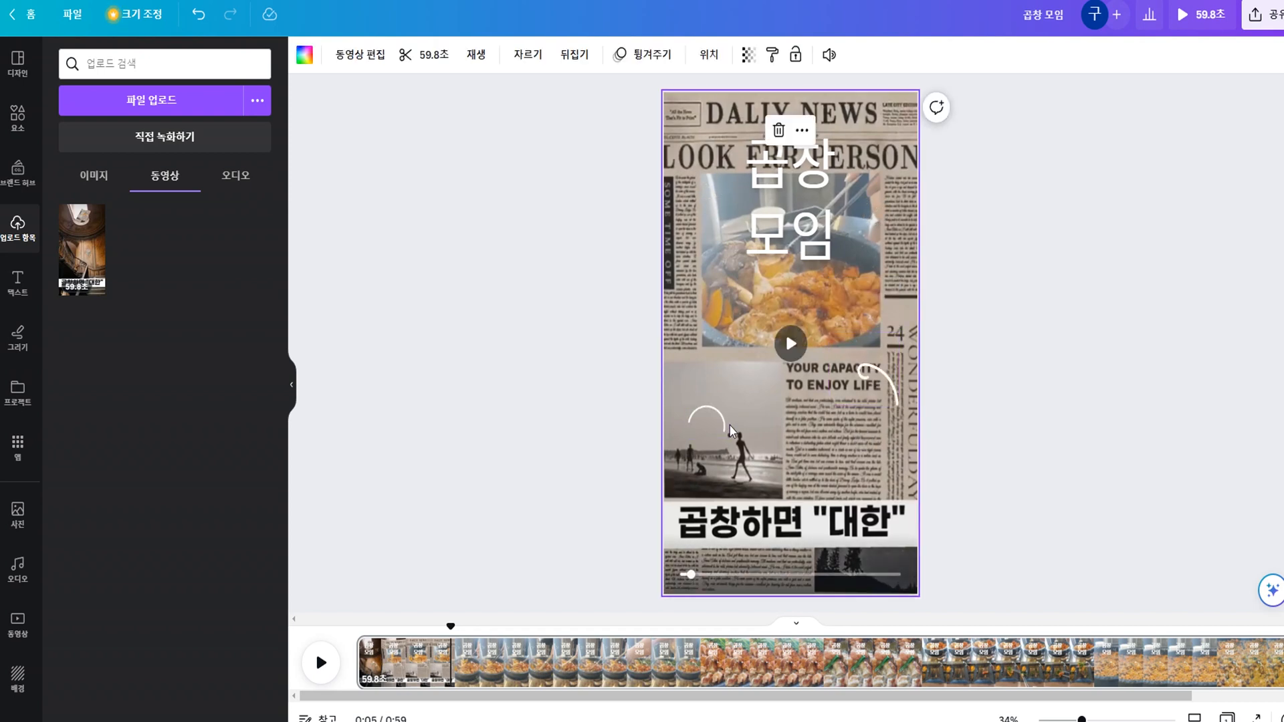
click(816, 225)
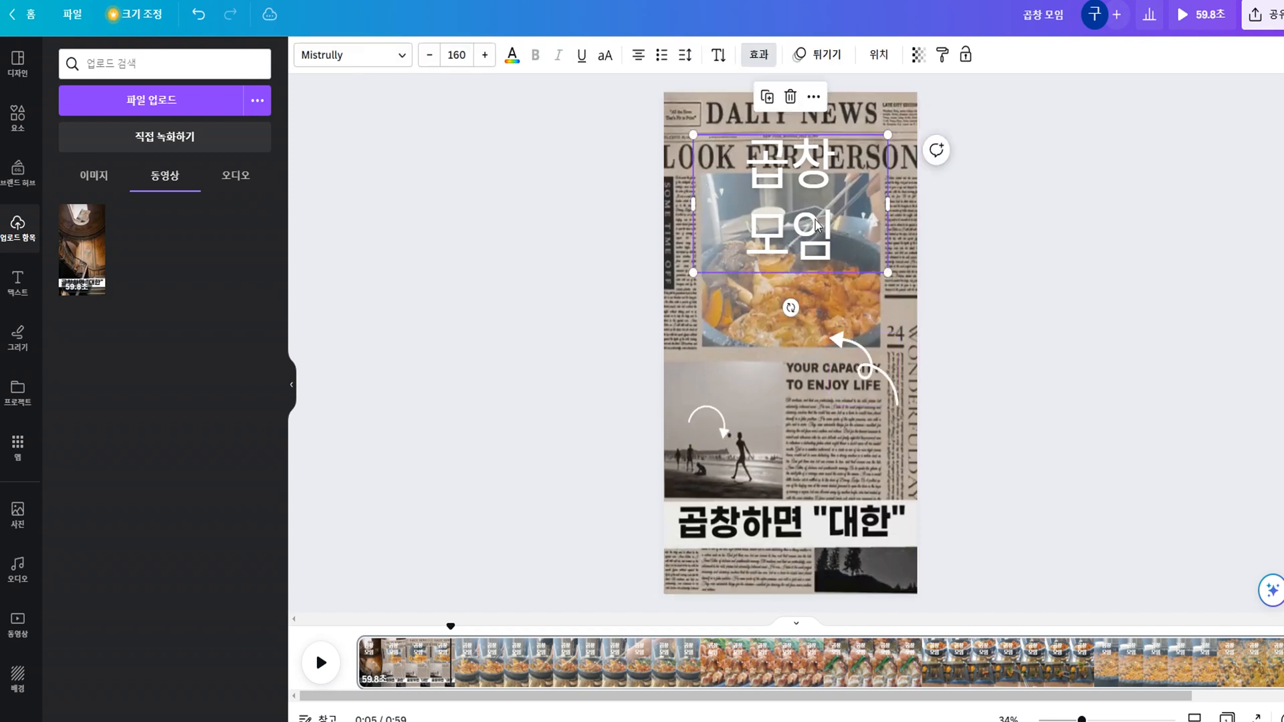
click(1110, 228)
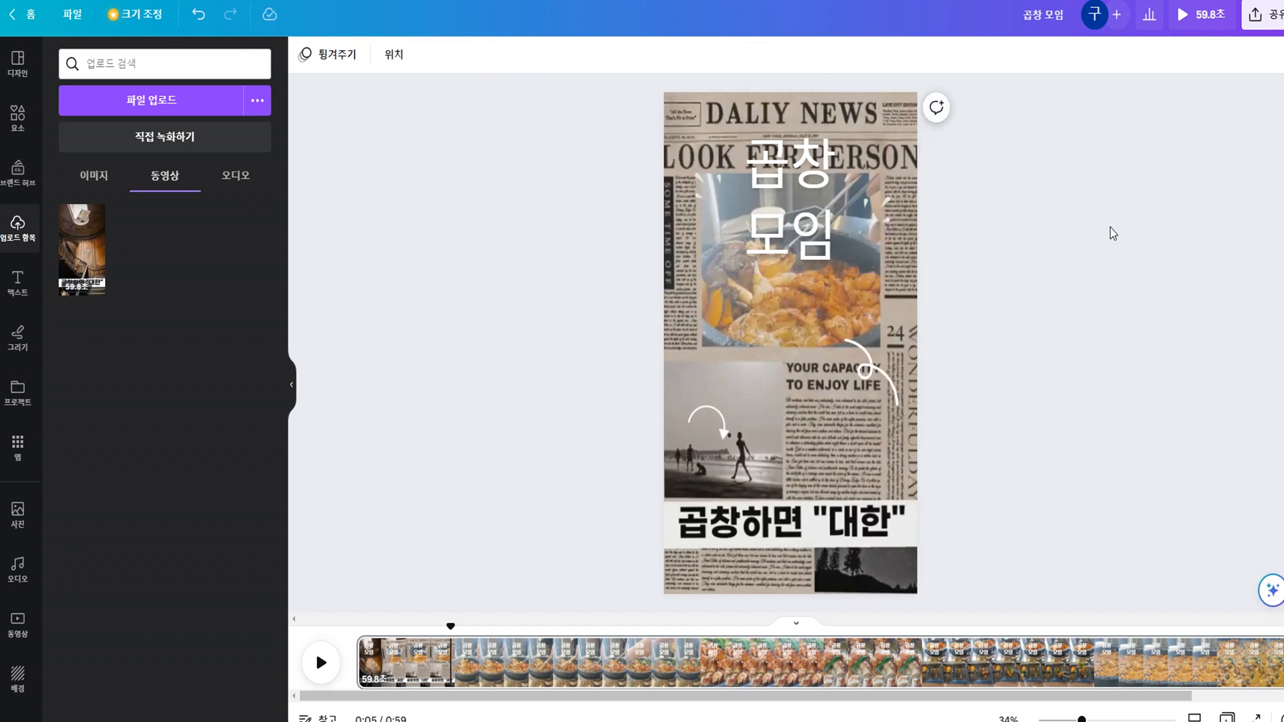
Change the font of the "곱창 모임" heading to 210 네모진 050.
click(765, 210)
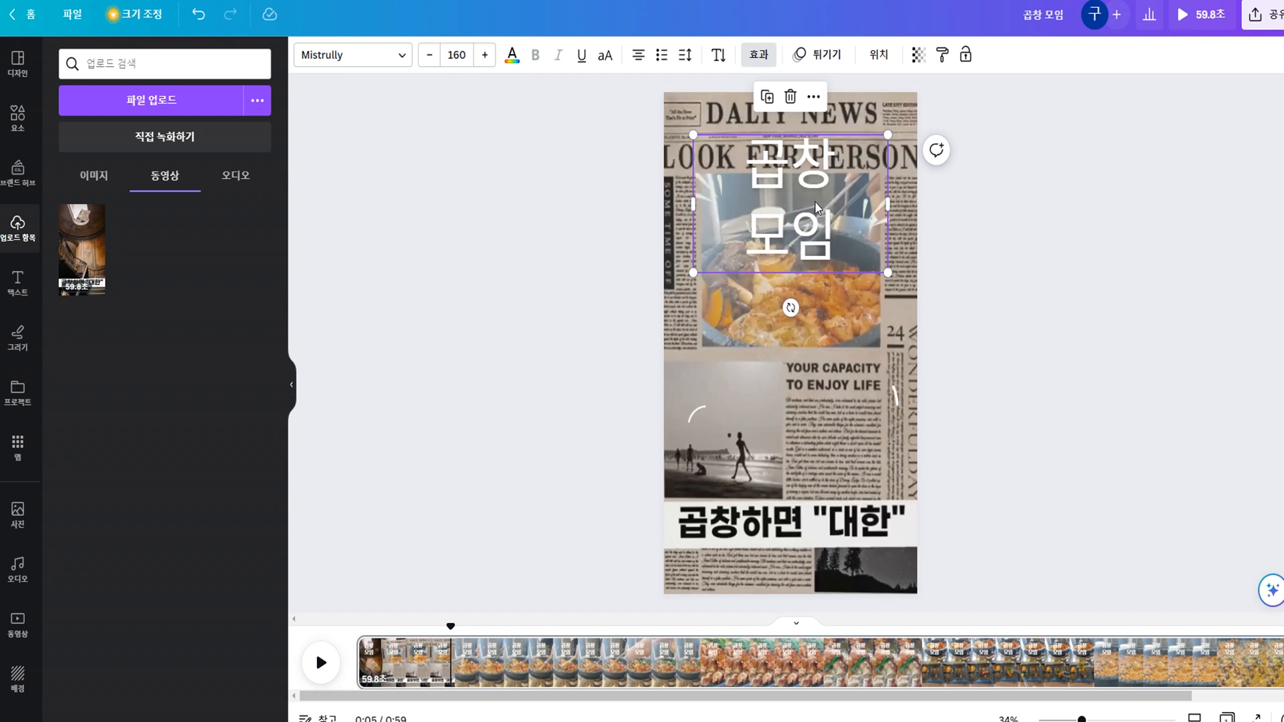
click(402, 57)
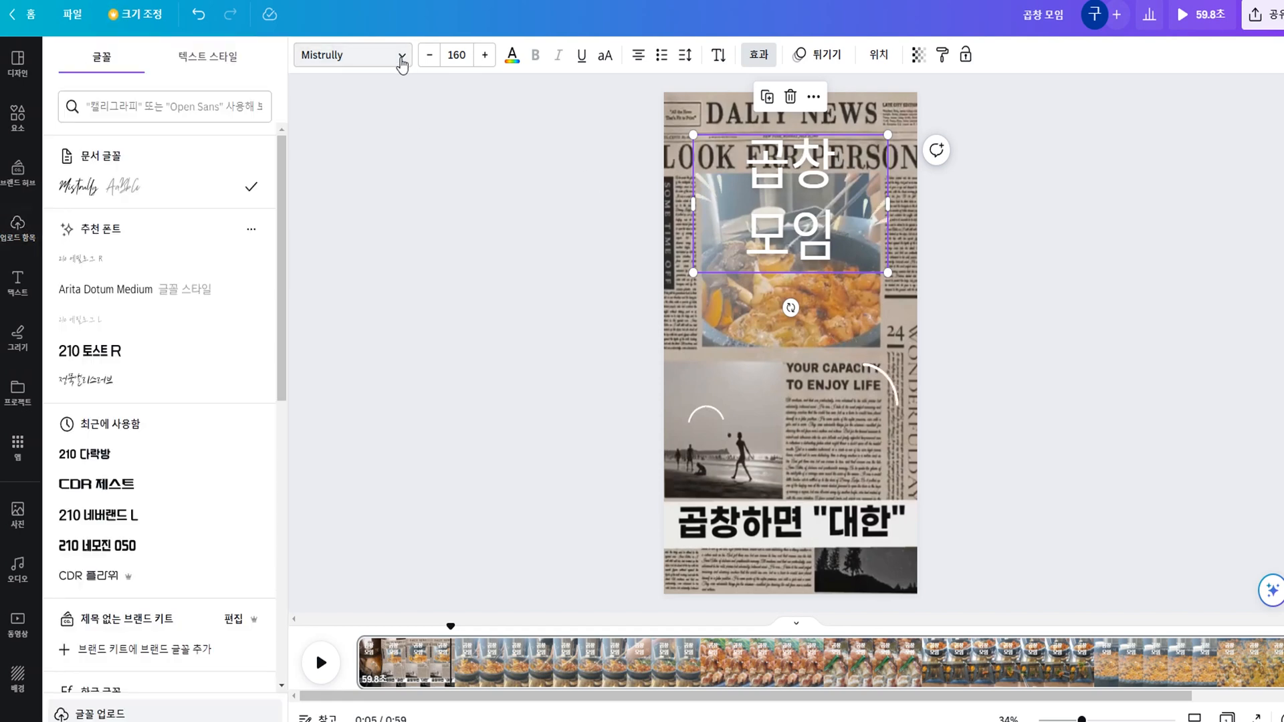
click(166, 545)
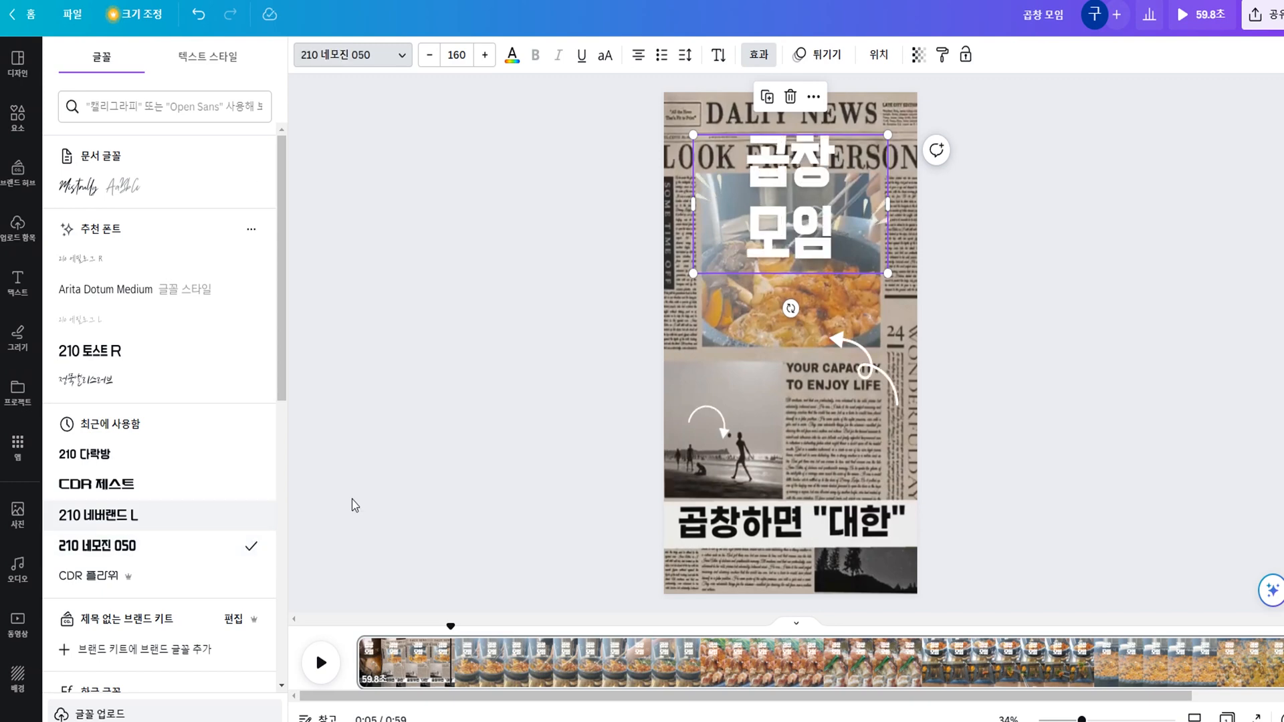
Try several default solid colours on the "곱창 모임" heading and settle on dark blue.
click(512, 60)
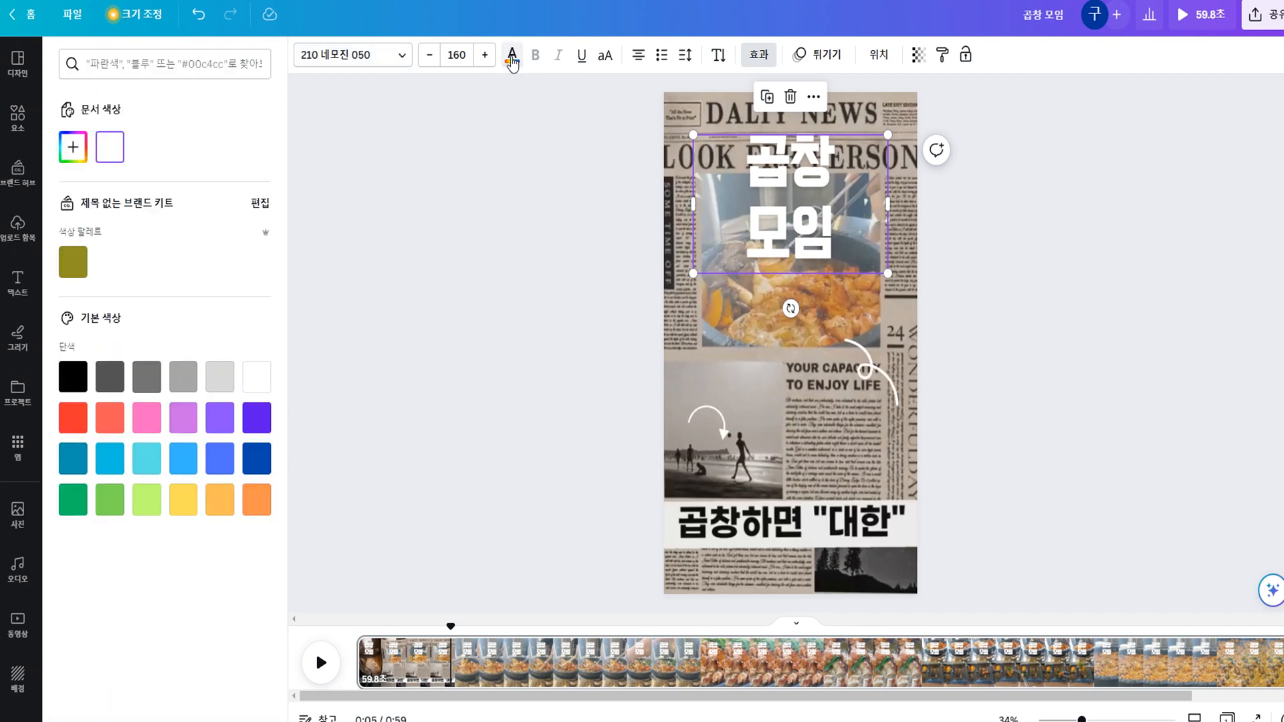
click(65, 377)
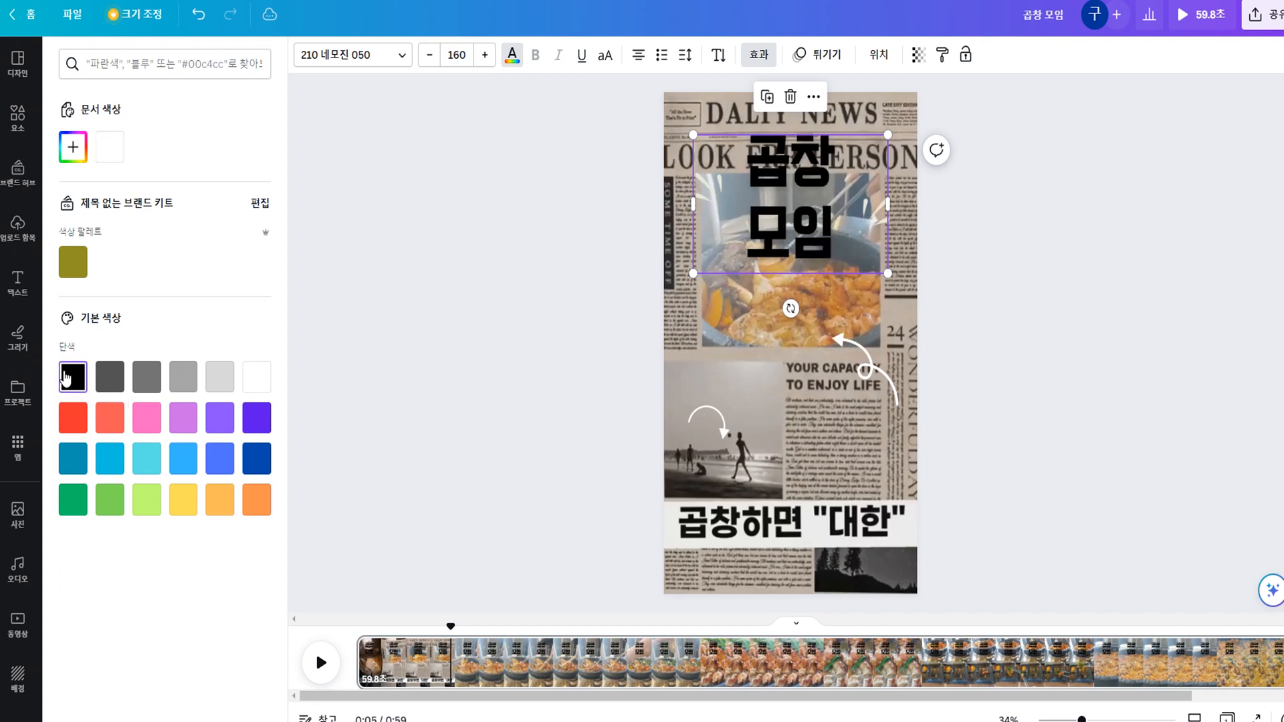
click(107, 377)
click(79, 426)
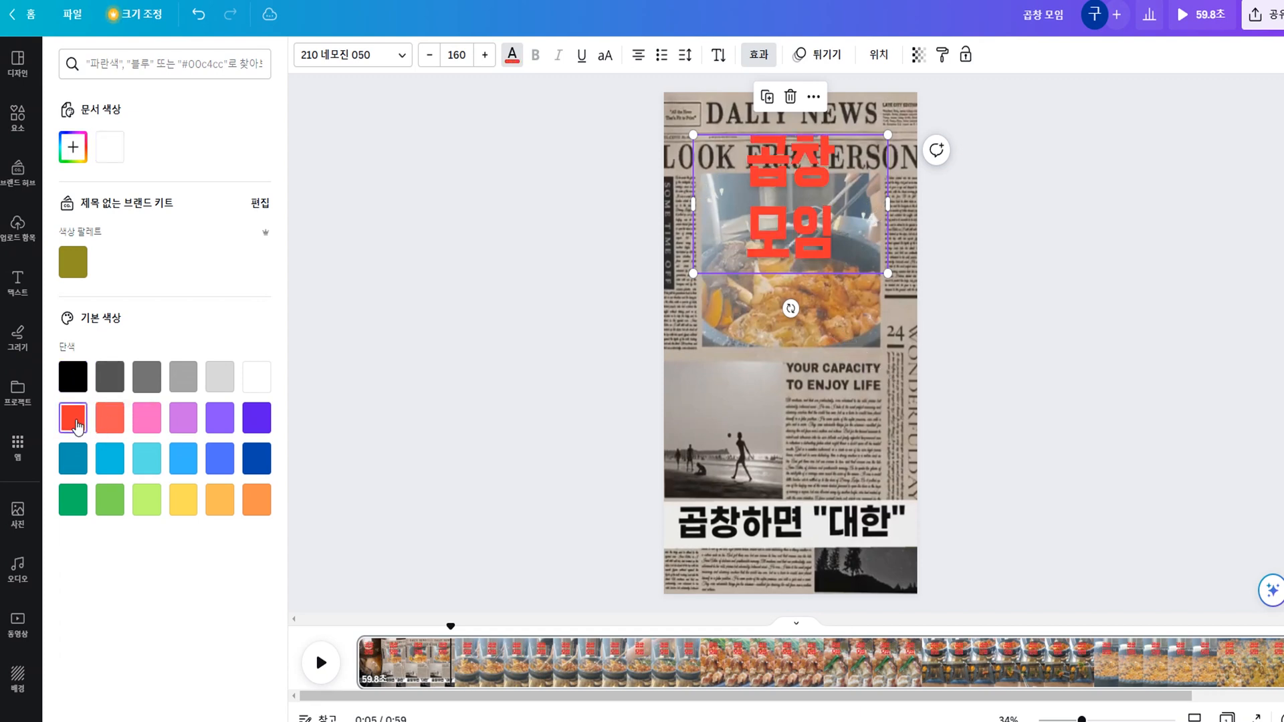
click(72, 495)
click(108, 499)
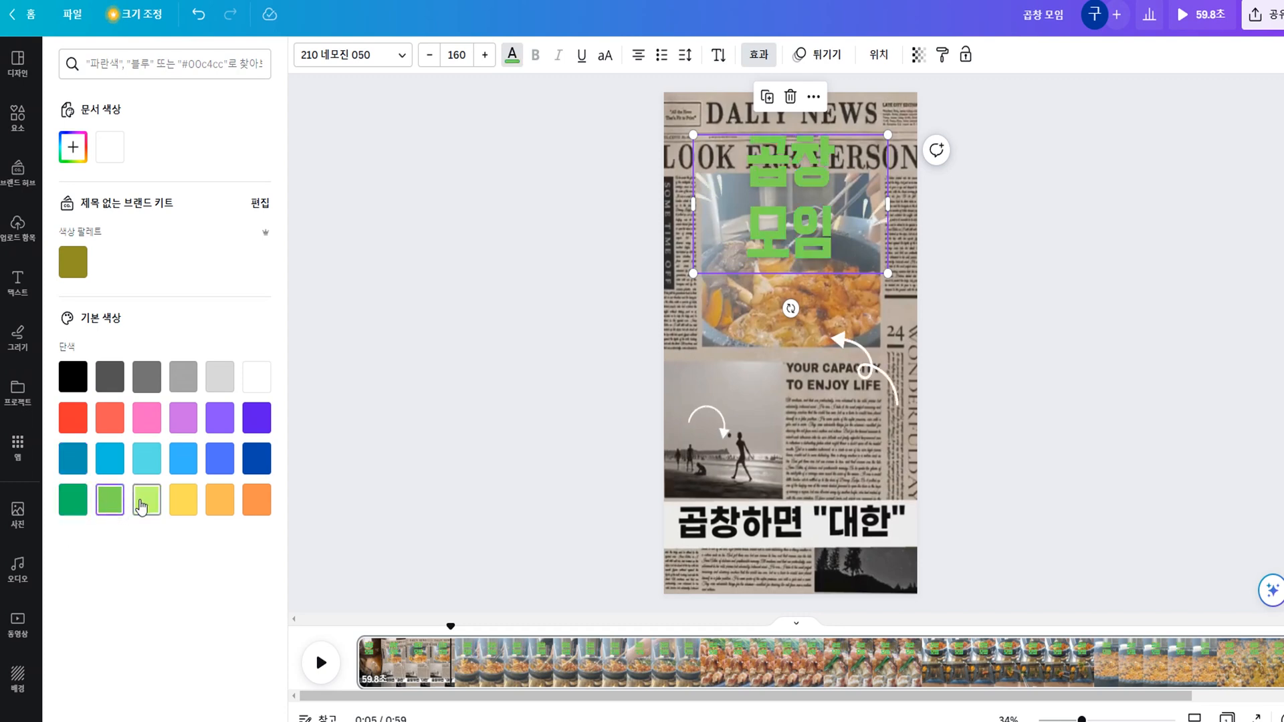
click(141, 503)
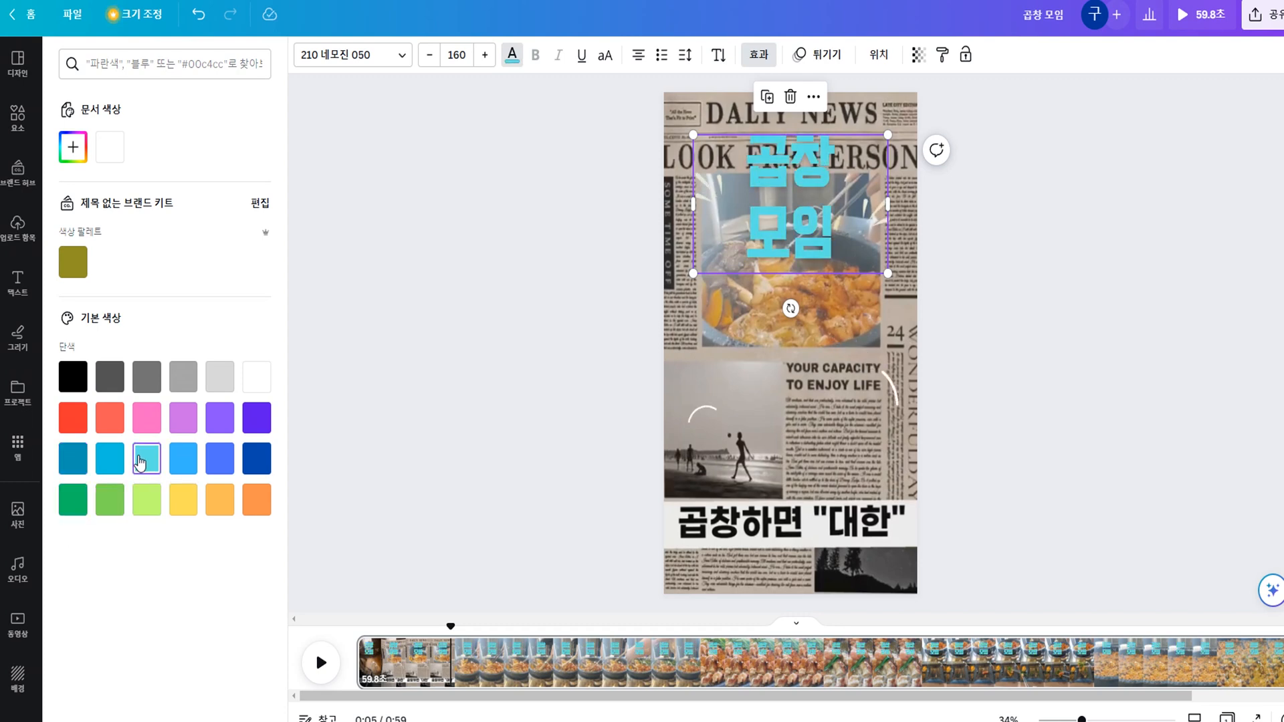
click(153, 418)
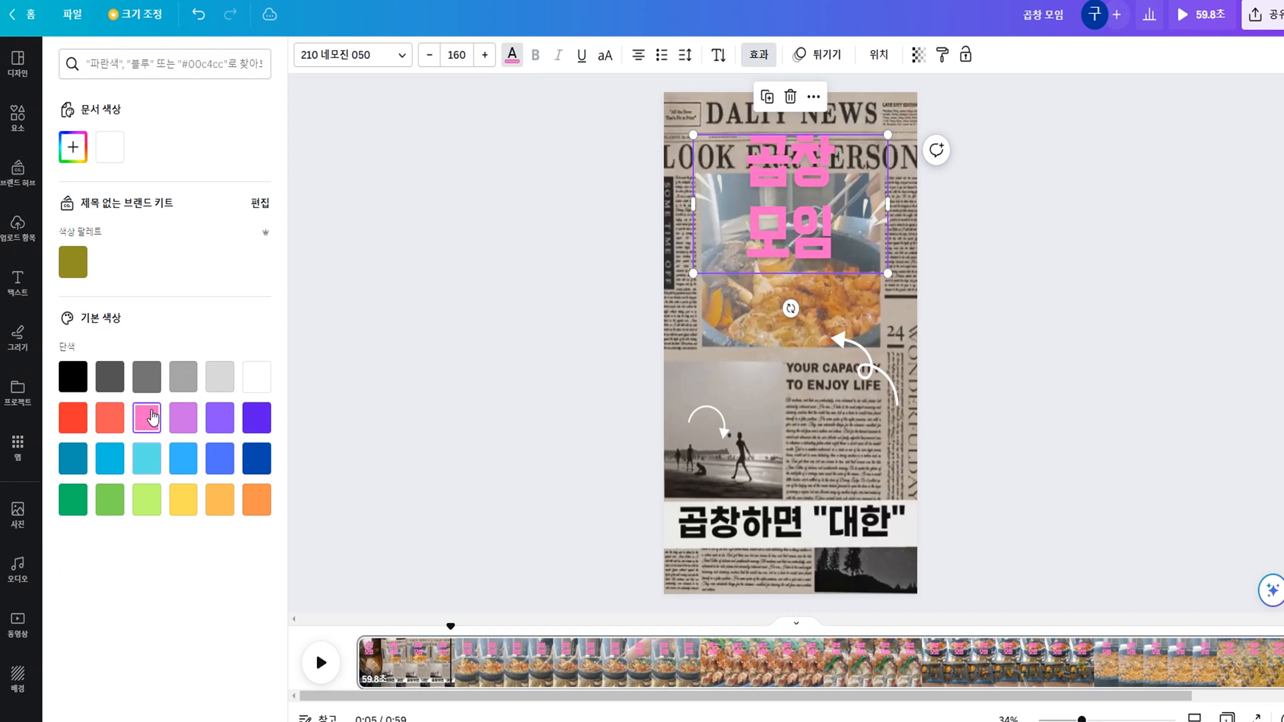
click(252, 420)
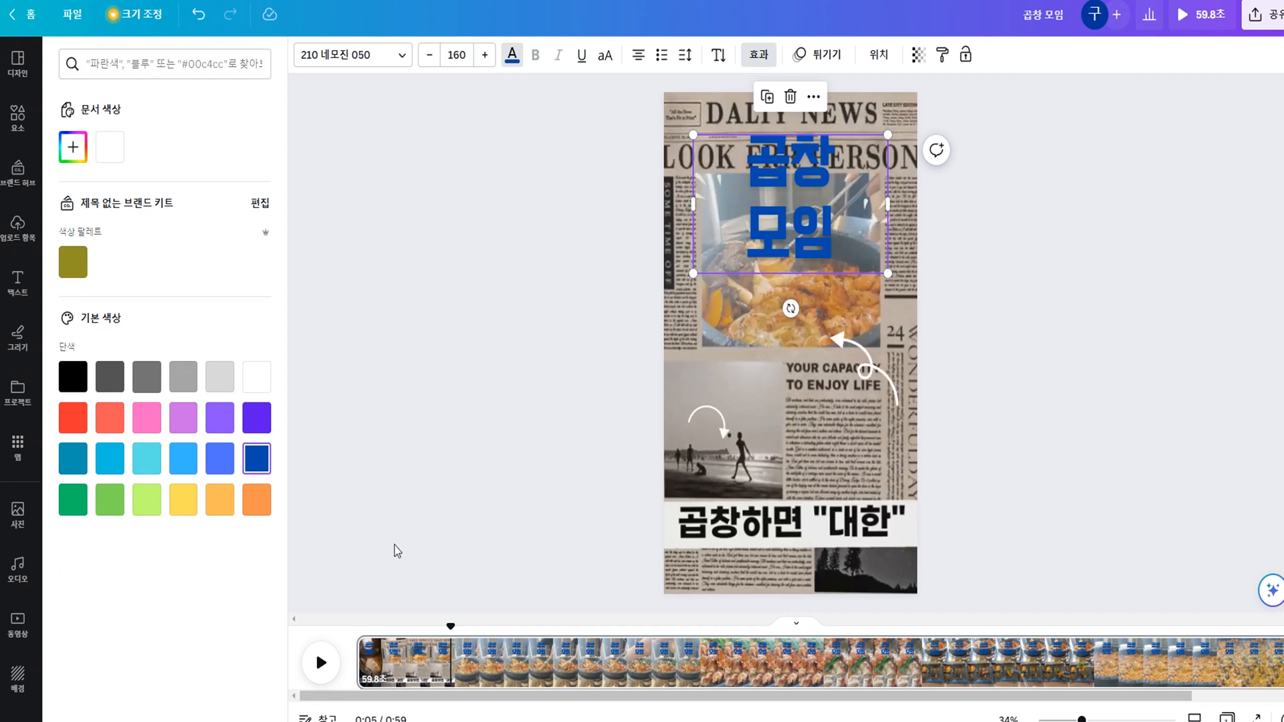
Preview the video from the beginning of the timeline, pausing and resuming playback at 0:02.
click(361, 632)
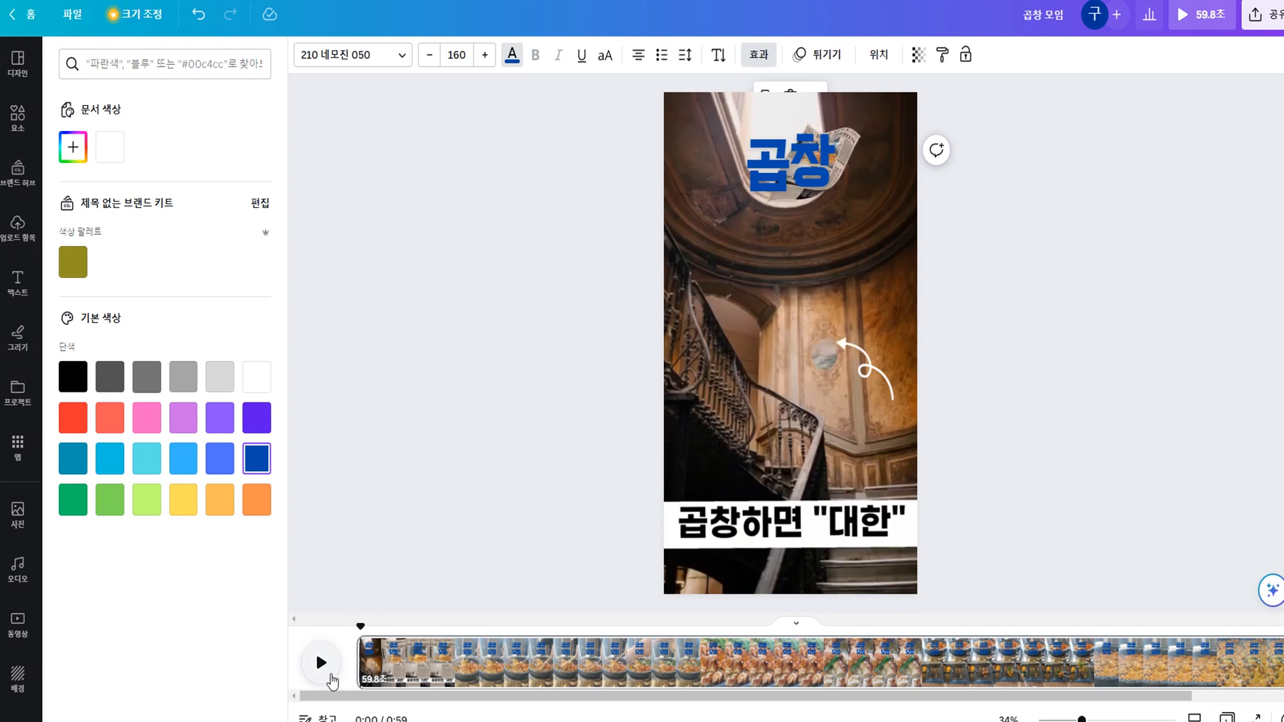
click(318, 665)
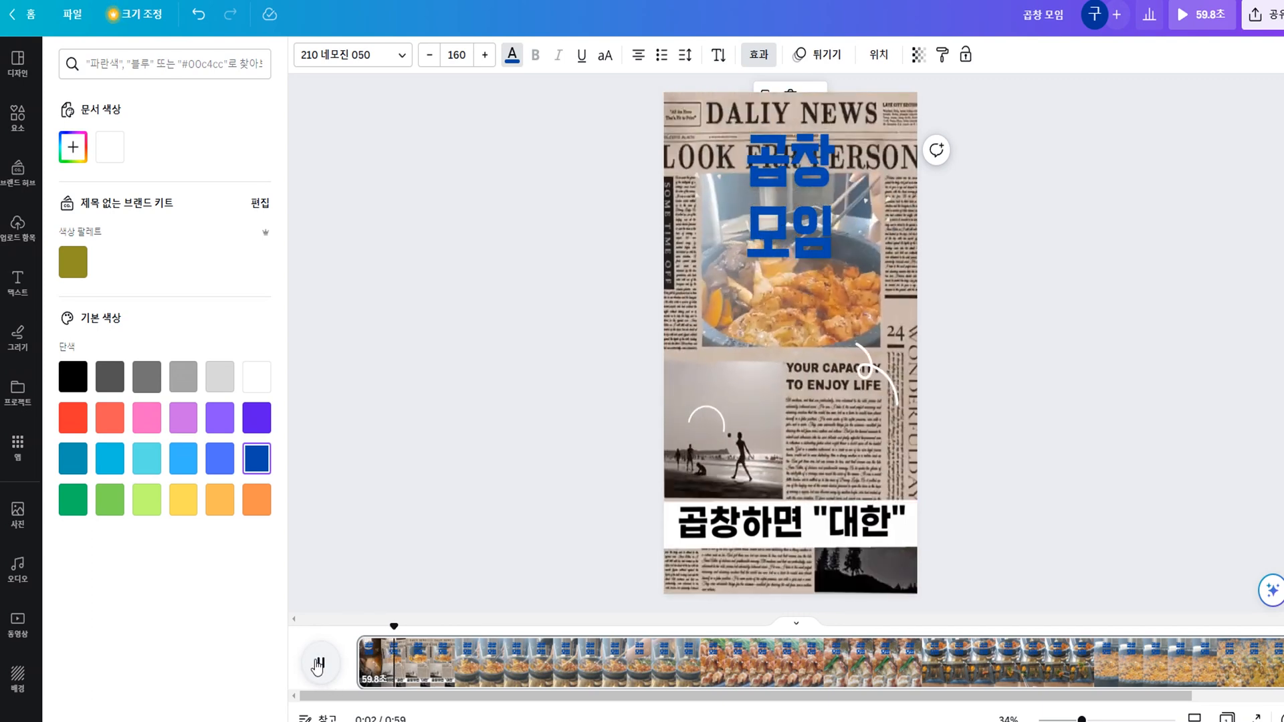
click(319, 665)
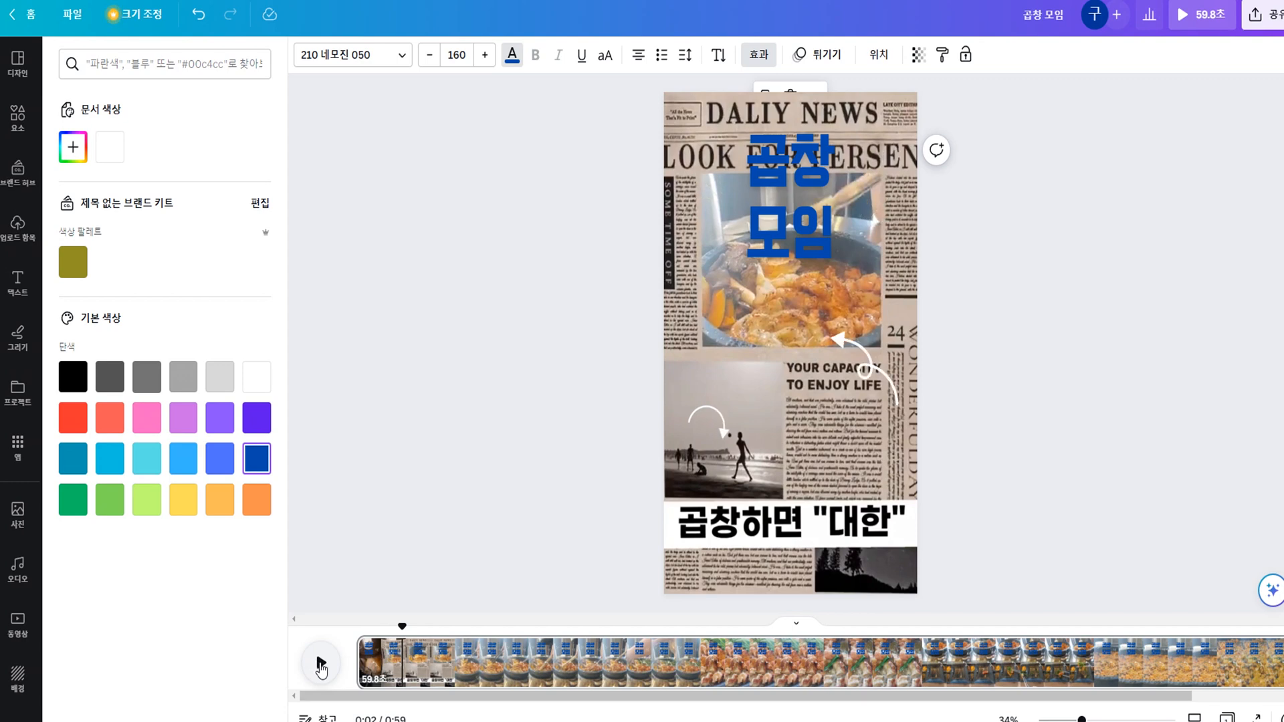
click(321, 671)
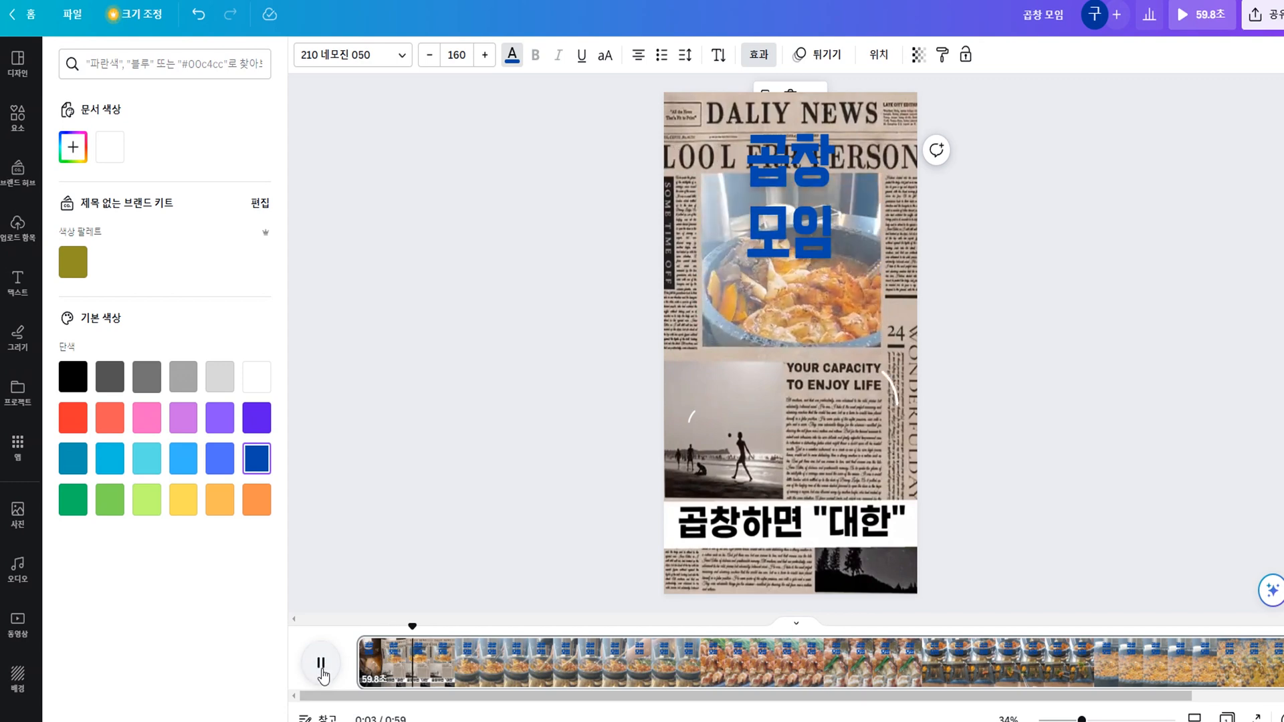
Stop the preview, return to the beginning of the timeline and recolour the "곱창 모임" heading white.
click(322, 670)
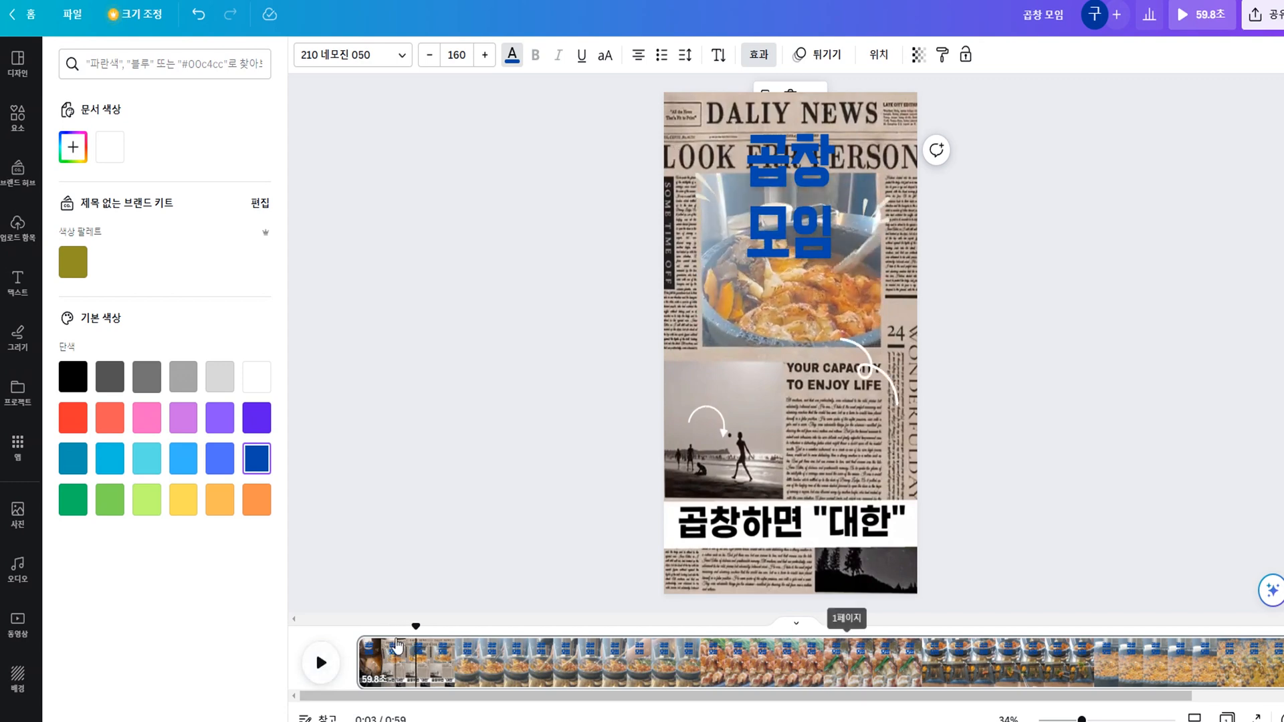
click(360, 632)
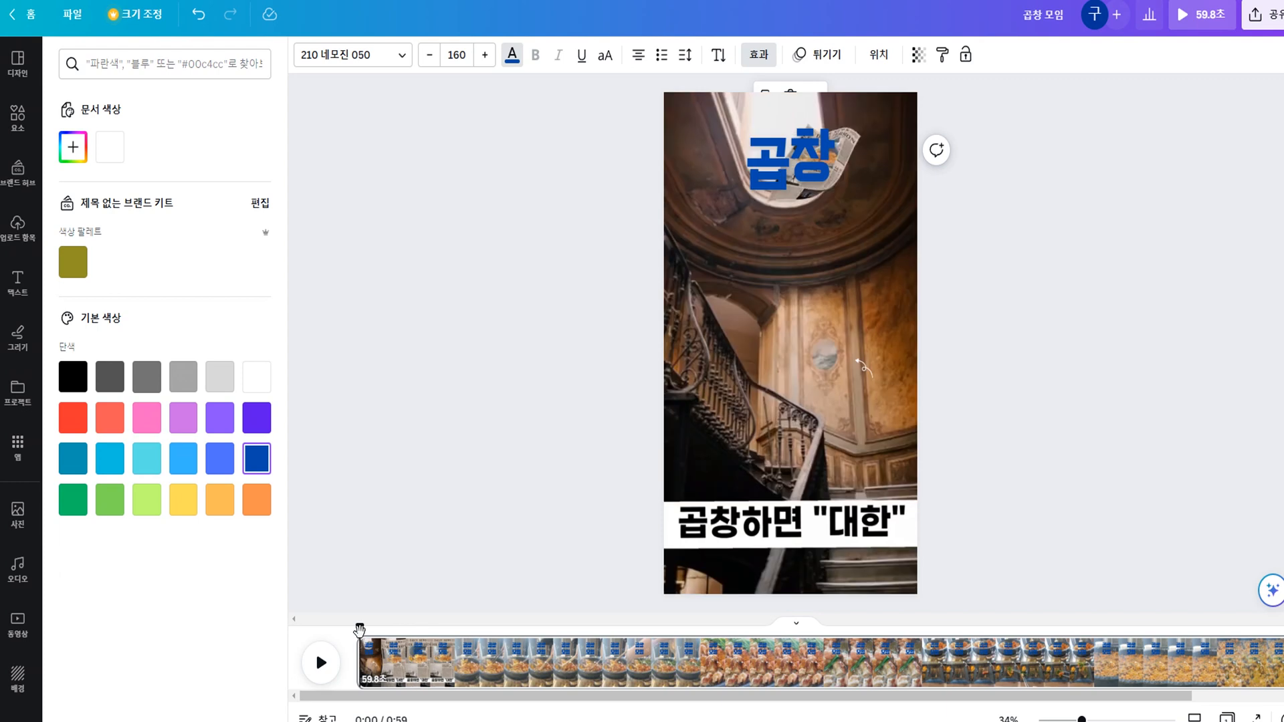
click(816, 177)
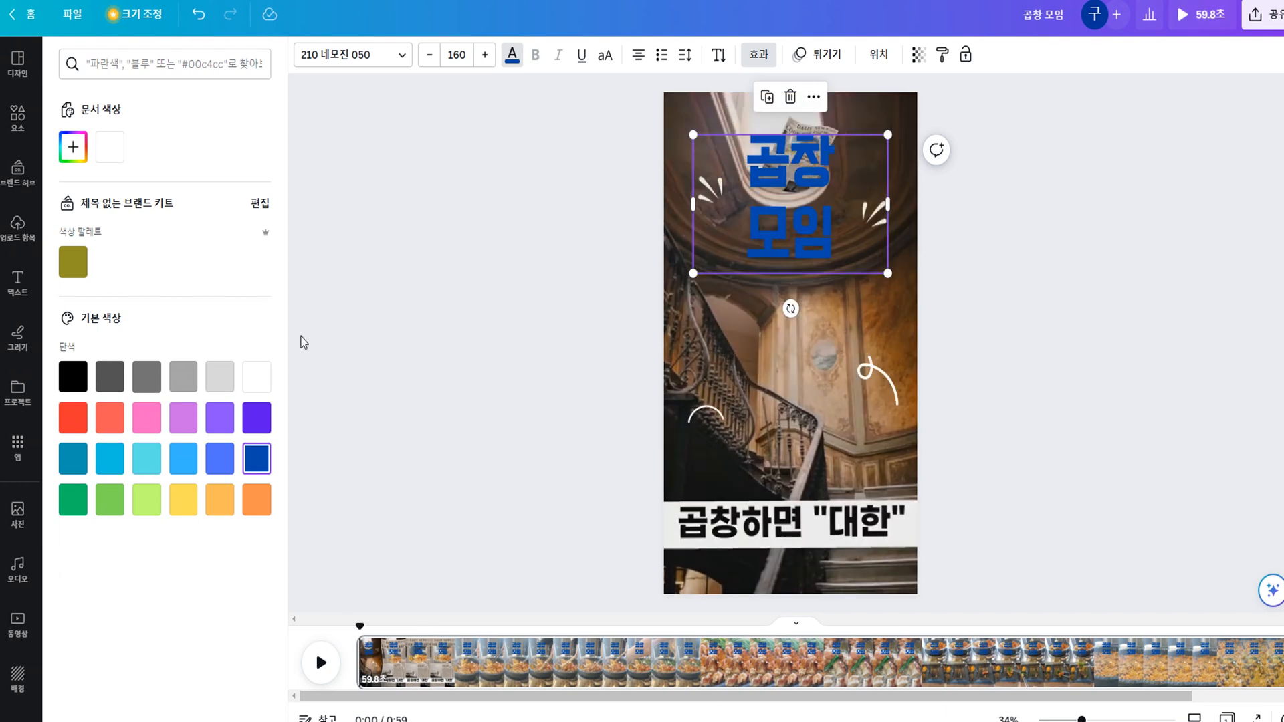
click(269, 383)
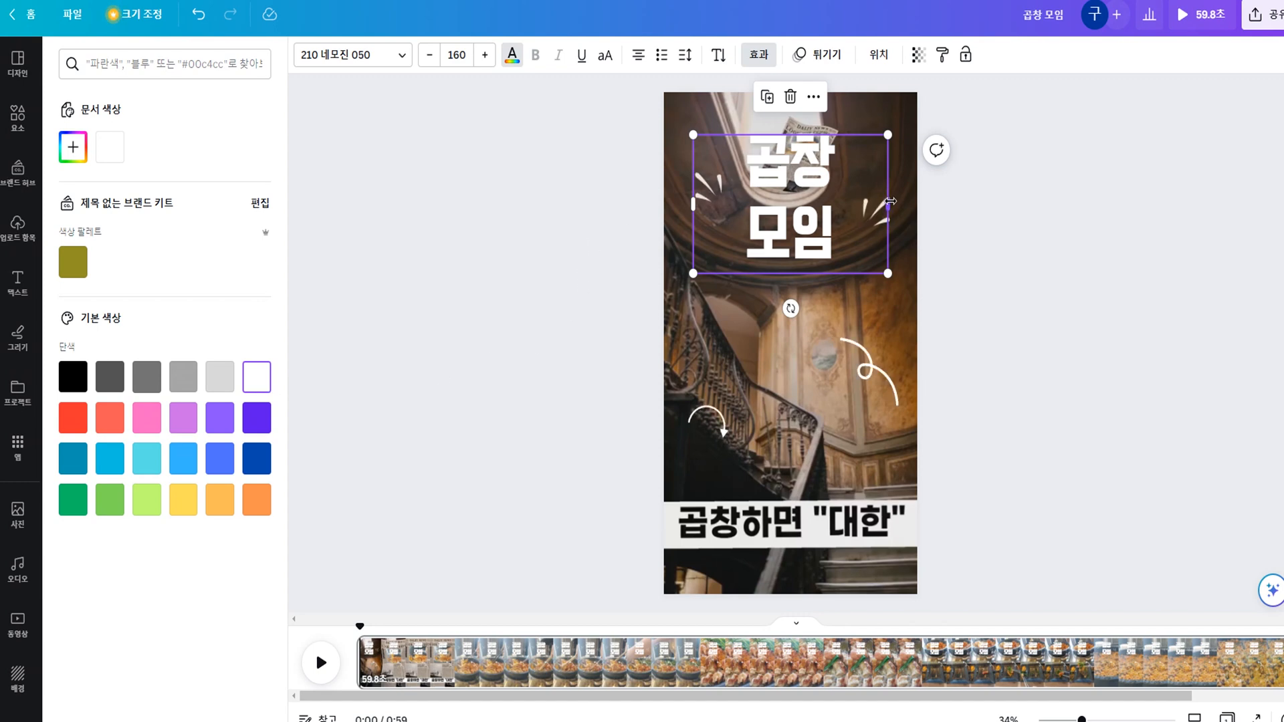
Narrow the heading's text box from both sides and move the two spark graphics close beside the heading.
drag(891, 200, 856, 207)
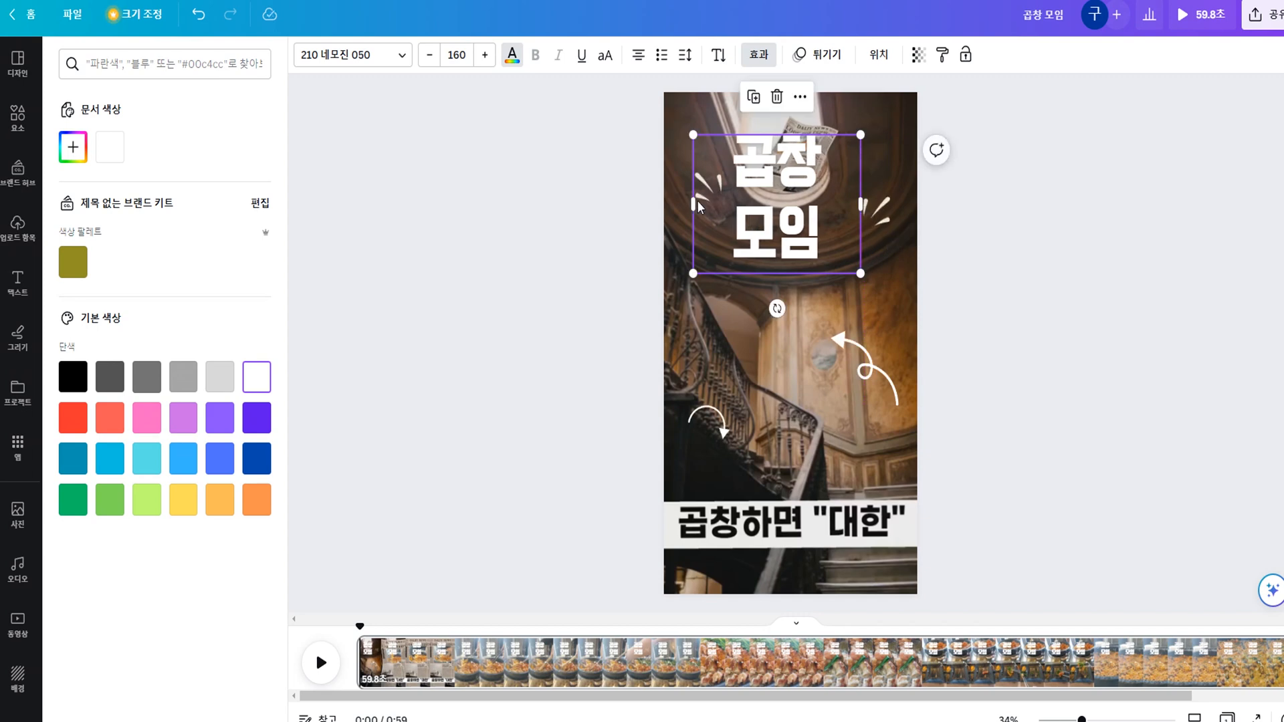
drag(693, 204, 735, 210)
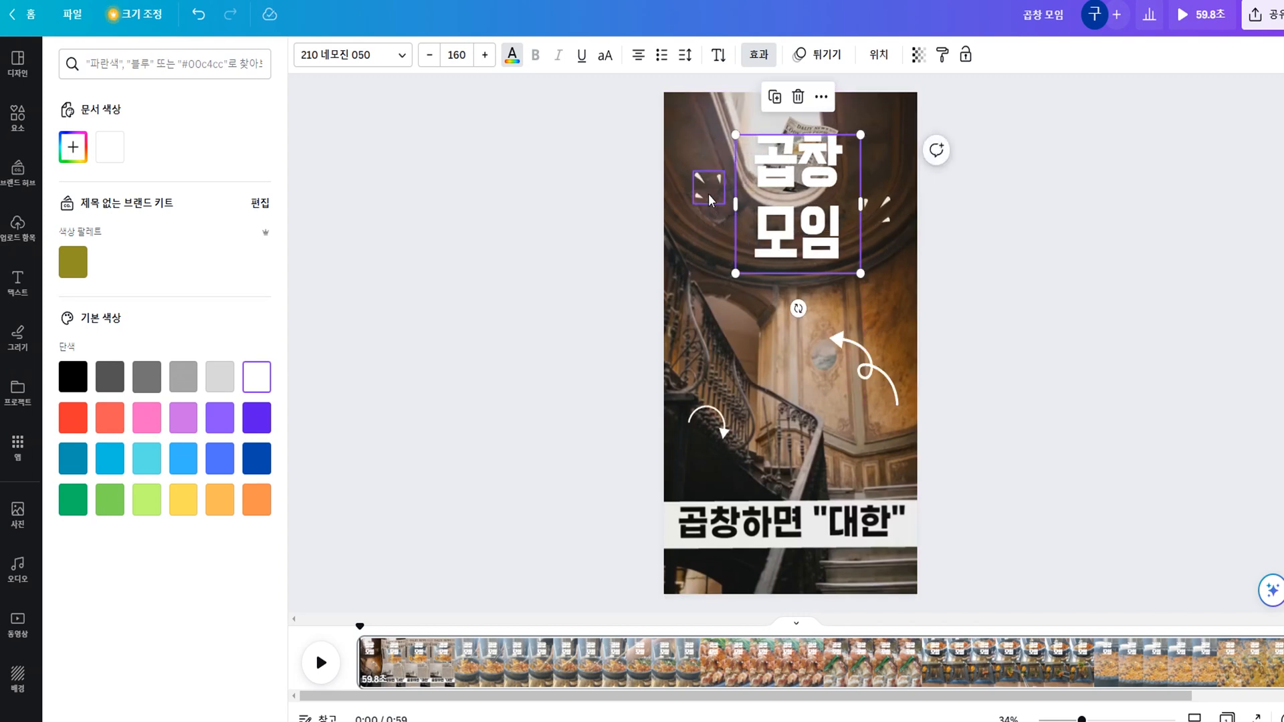
click(708, 194)
click(887, 211)
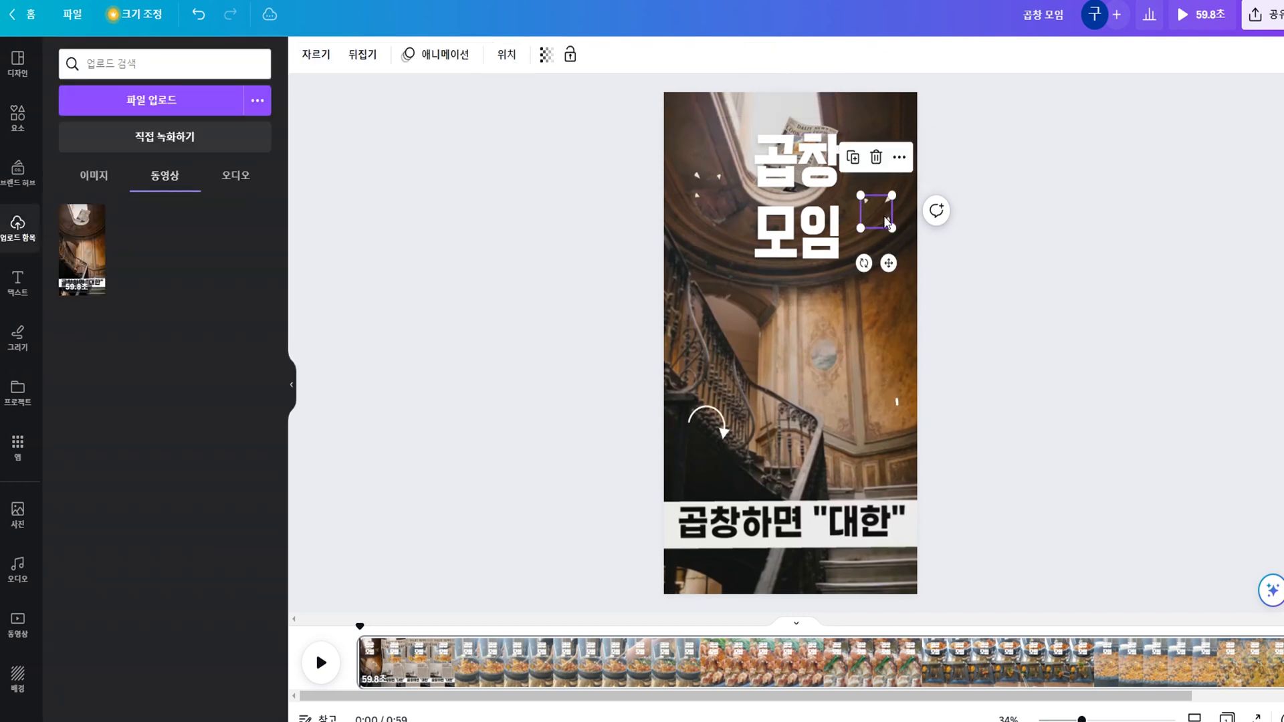
drag(705, 191, 733, 249)
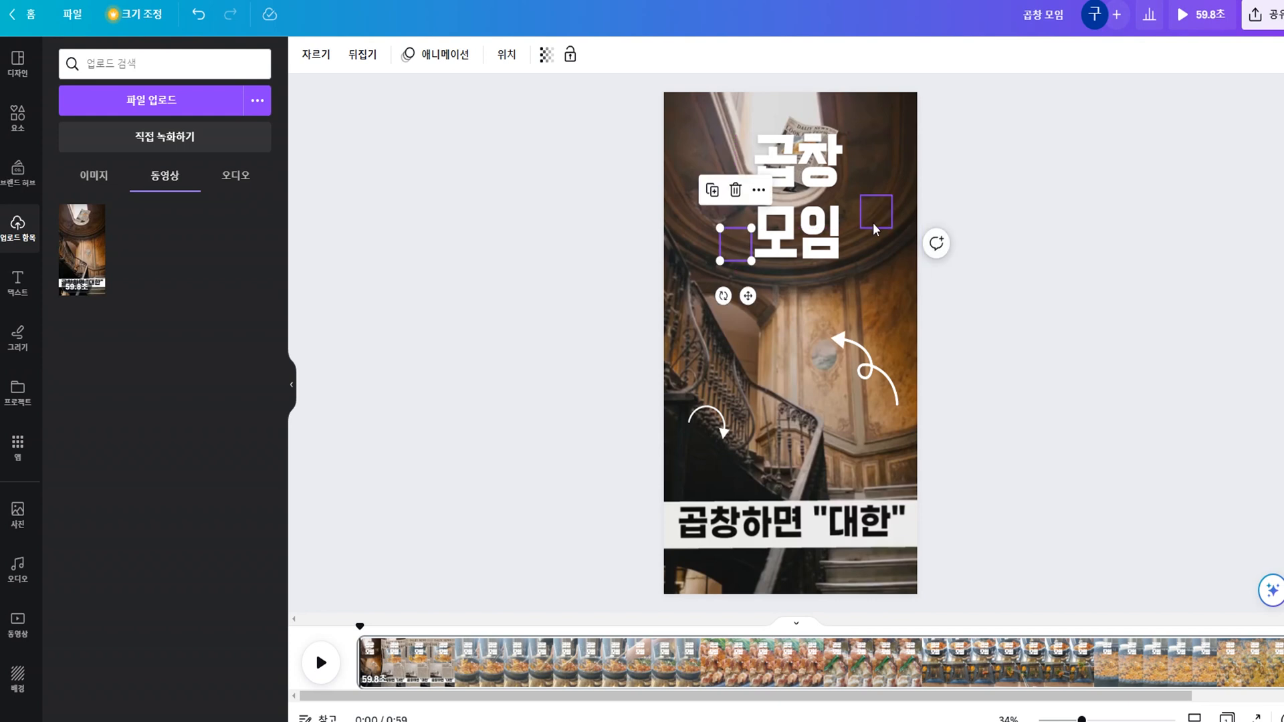
drag(876, 210, 866, 128)
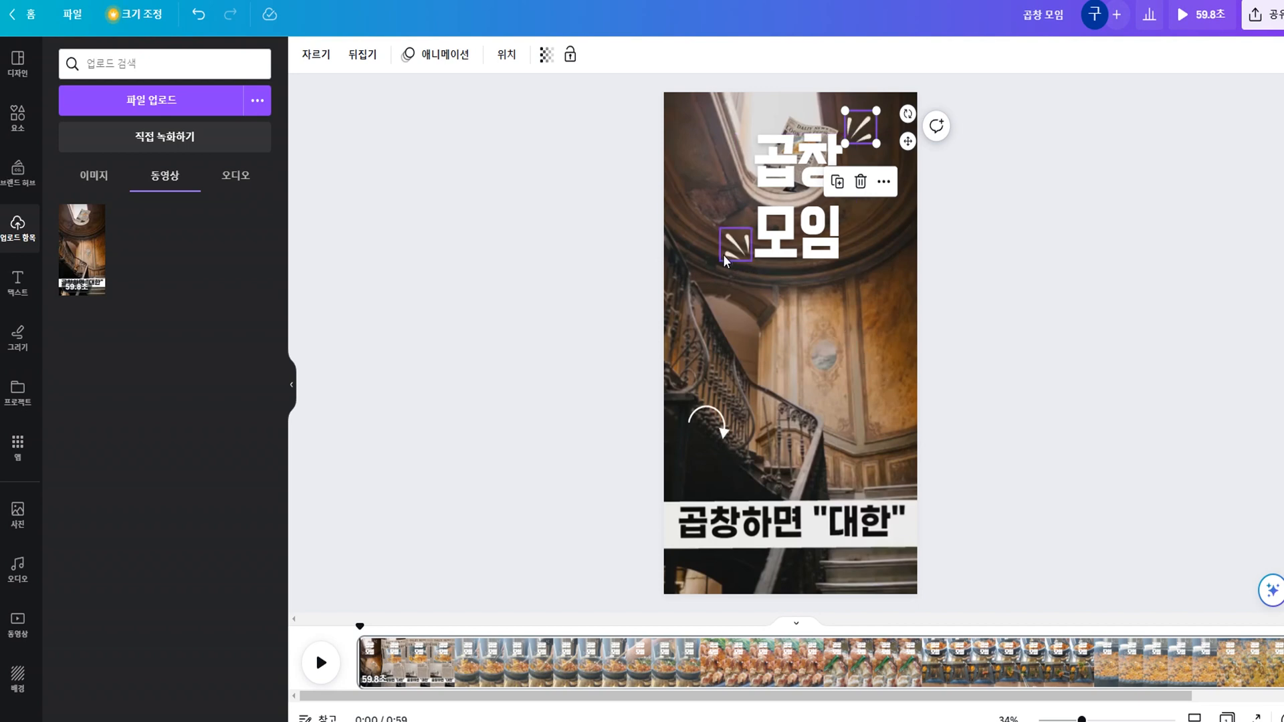
drag(722, 252, 733, 201)
drag(861, 133, 866, 199)
Move the curly arrow up beneath the heading and rotate it clockwise so it points up at the text.
drag(876, 395, 858, 326)
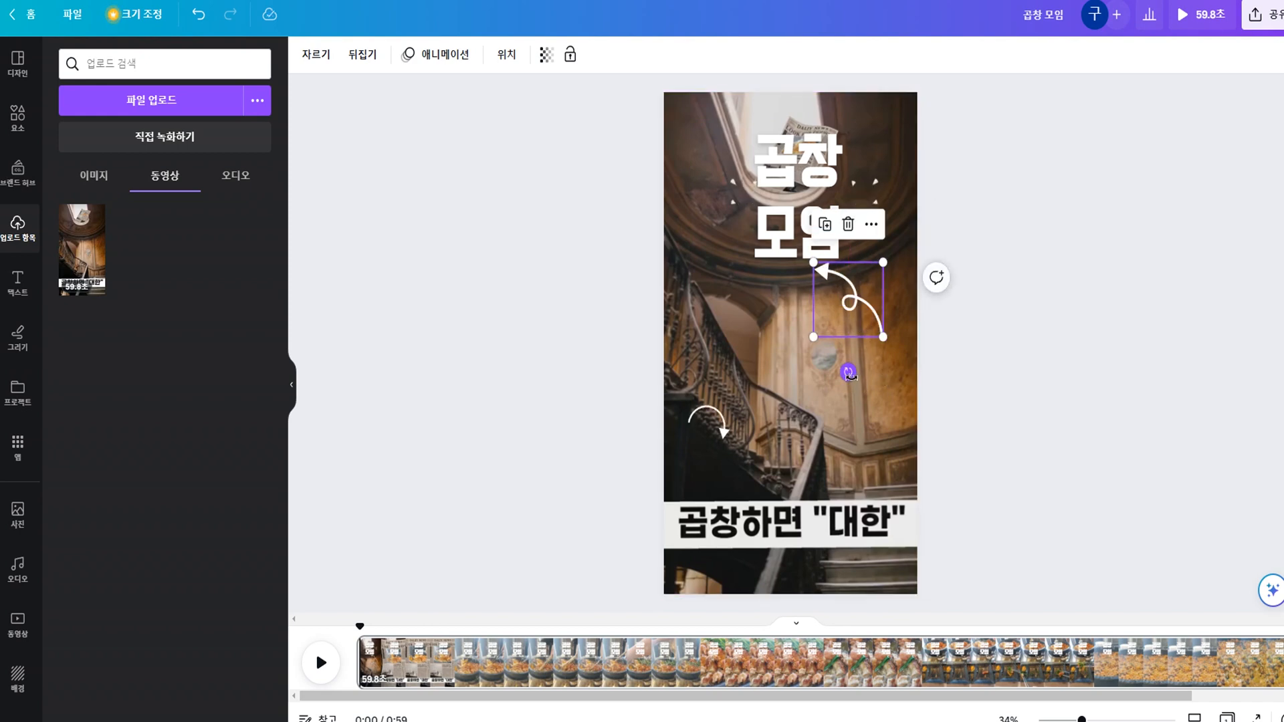
drag(848, 373, 811, 374)
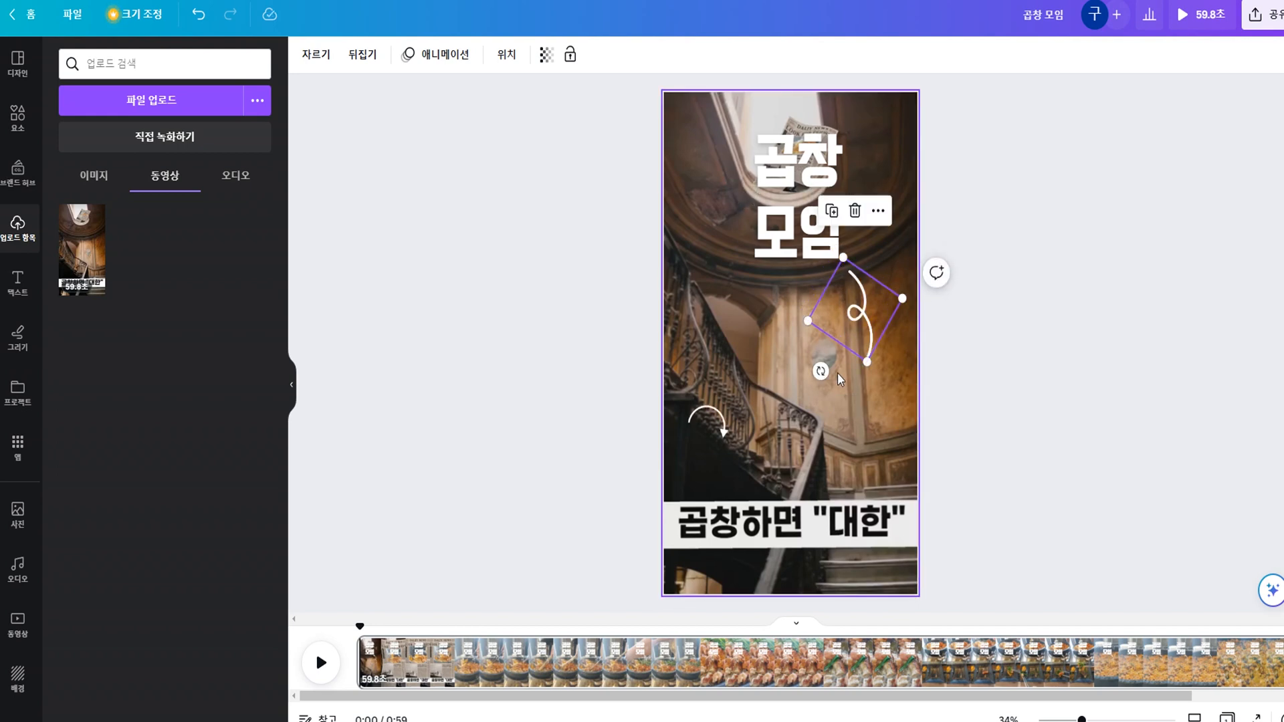
click(729, 426)
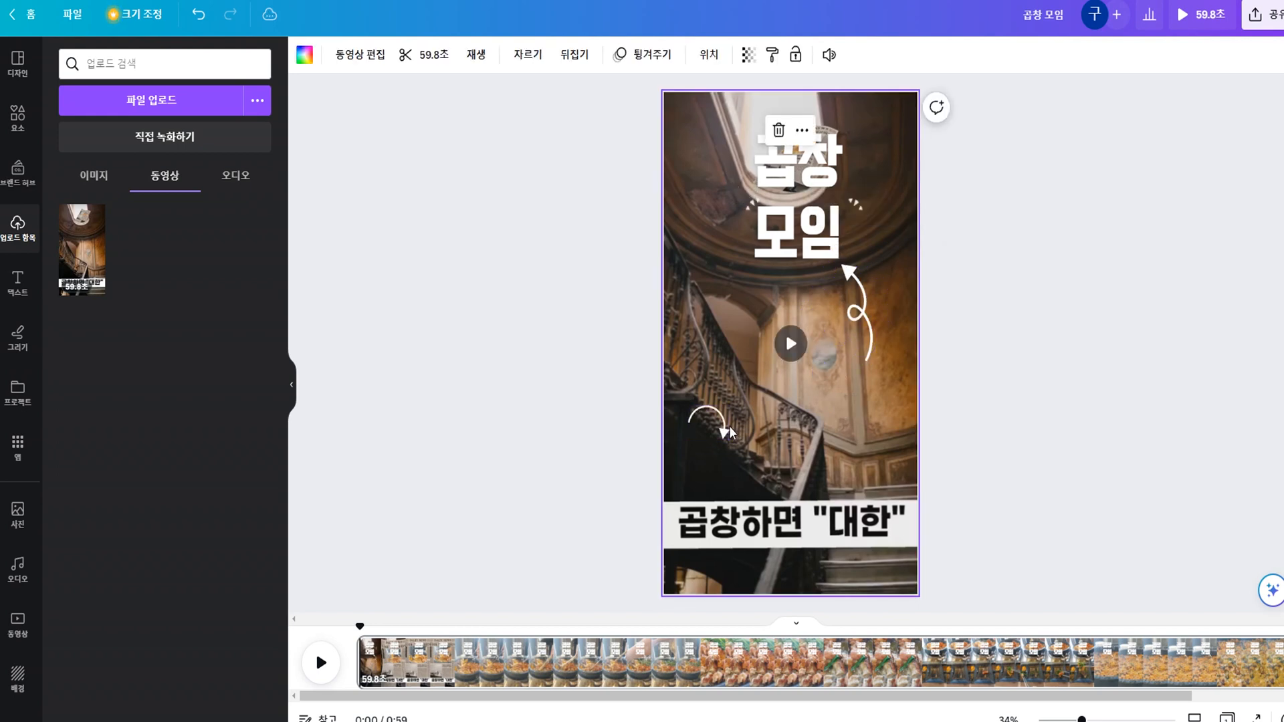
Move the small curved arrow to the centre just above the "곱창하면 "대한"" caption and rotate it counterclockwise.
click(710, 431)
drag(711, 435, 773, 466)
drag(777, 524, 809, 513)
mouse_move(772, 466)
mouse_down()
mouse_move(790, 489)
mouse_move(792, 477)
mouse_up()
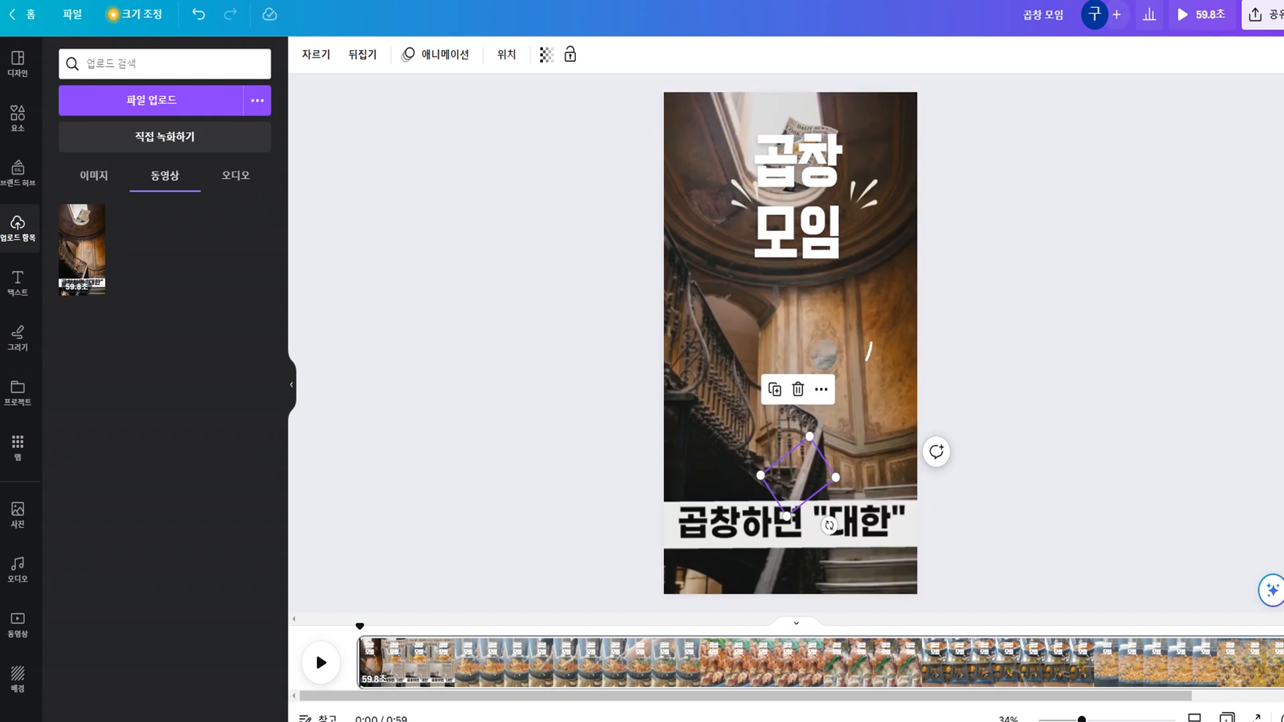
Play the video to find where the newspaper intro ends and split the page there, at about 5.2 seconds.
click(321, 669)
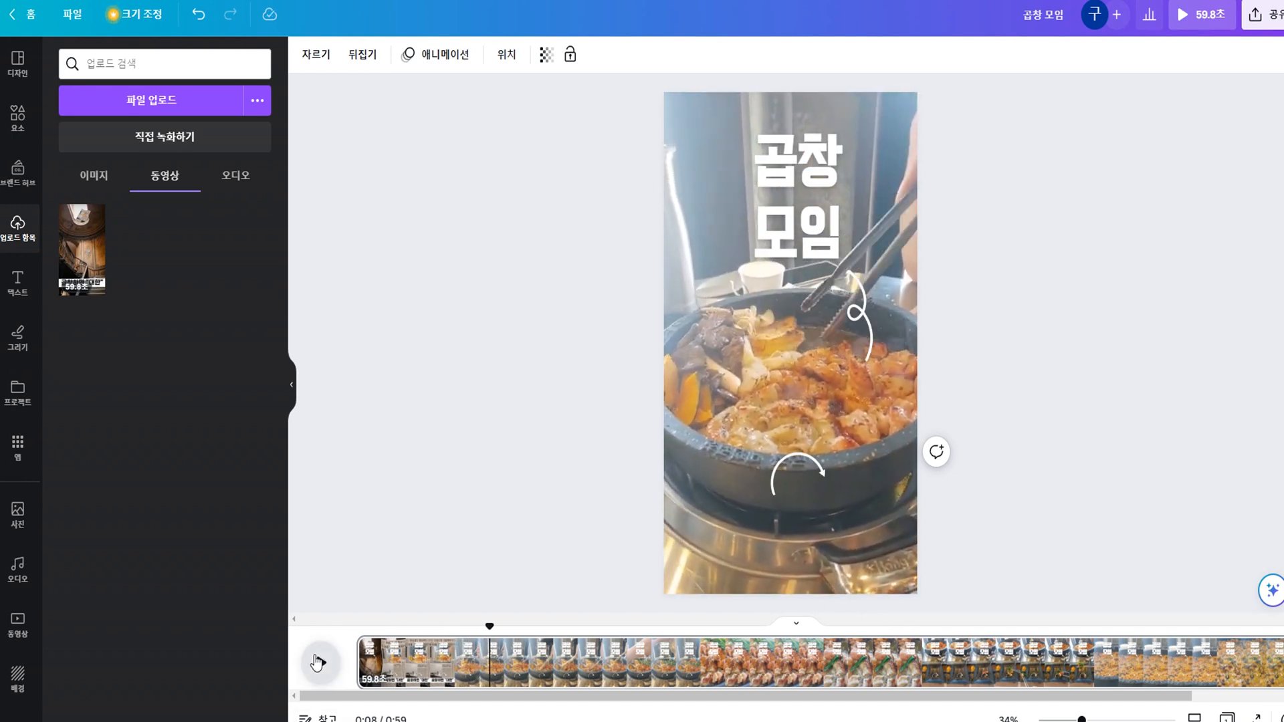
click(321, 664)
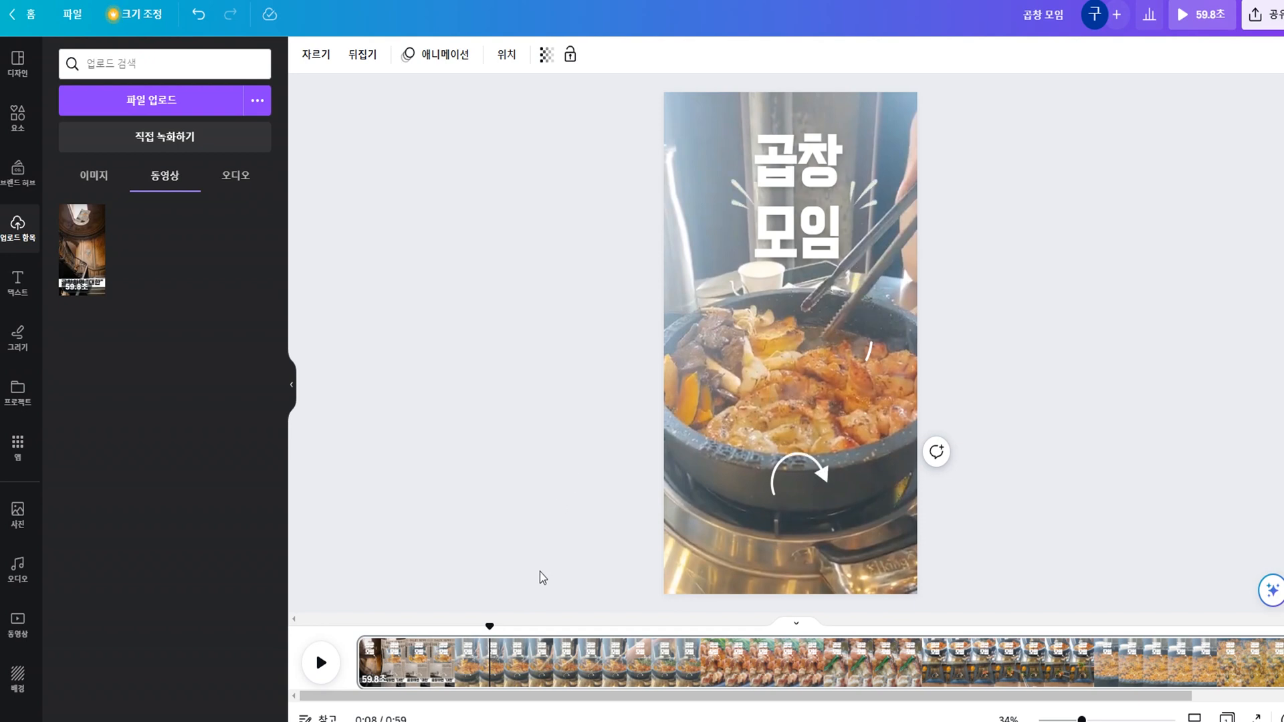
drag(489, 625, 443, 631)
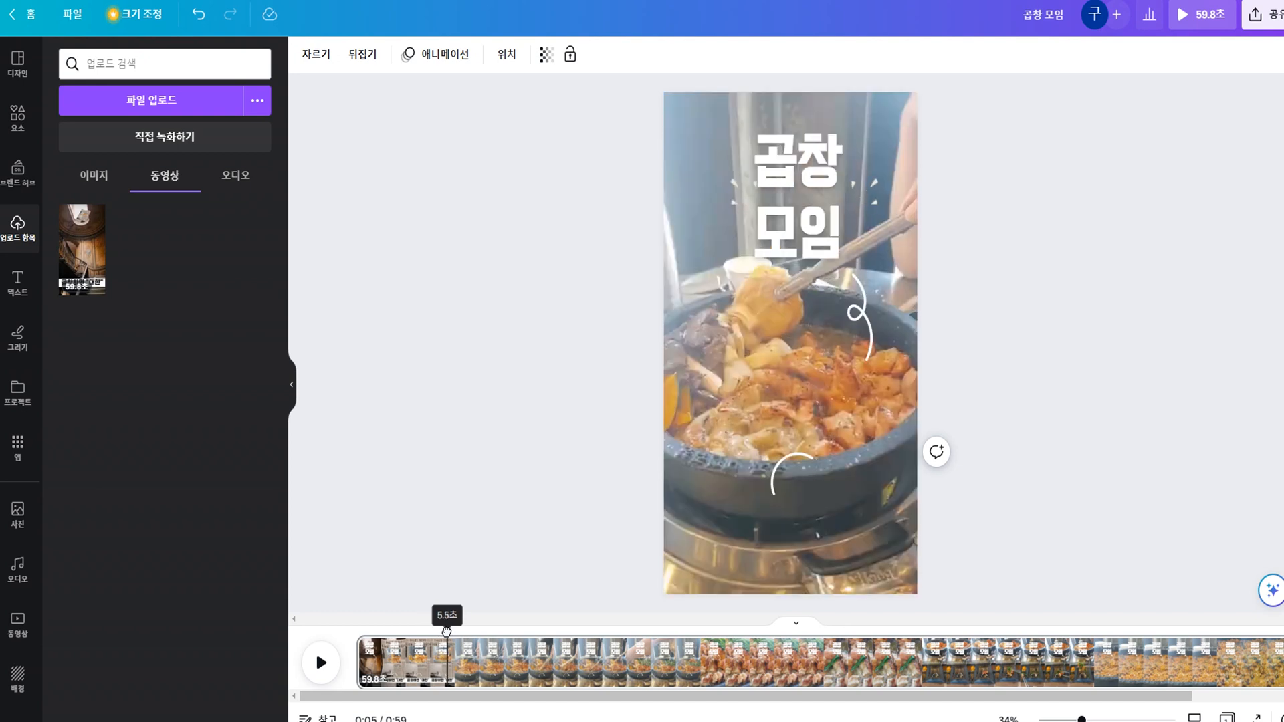
mouse_move(447, 632)
mouse_down()
mouse_move(361, 639)
mouse_move(444, 643)
mouse_move(448, 626)
mouse_up()
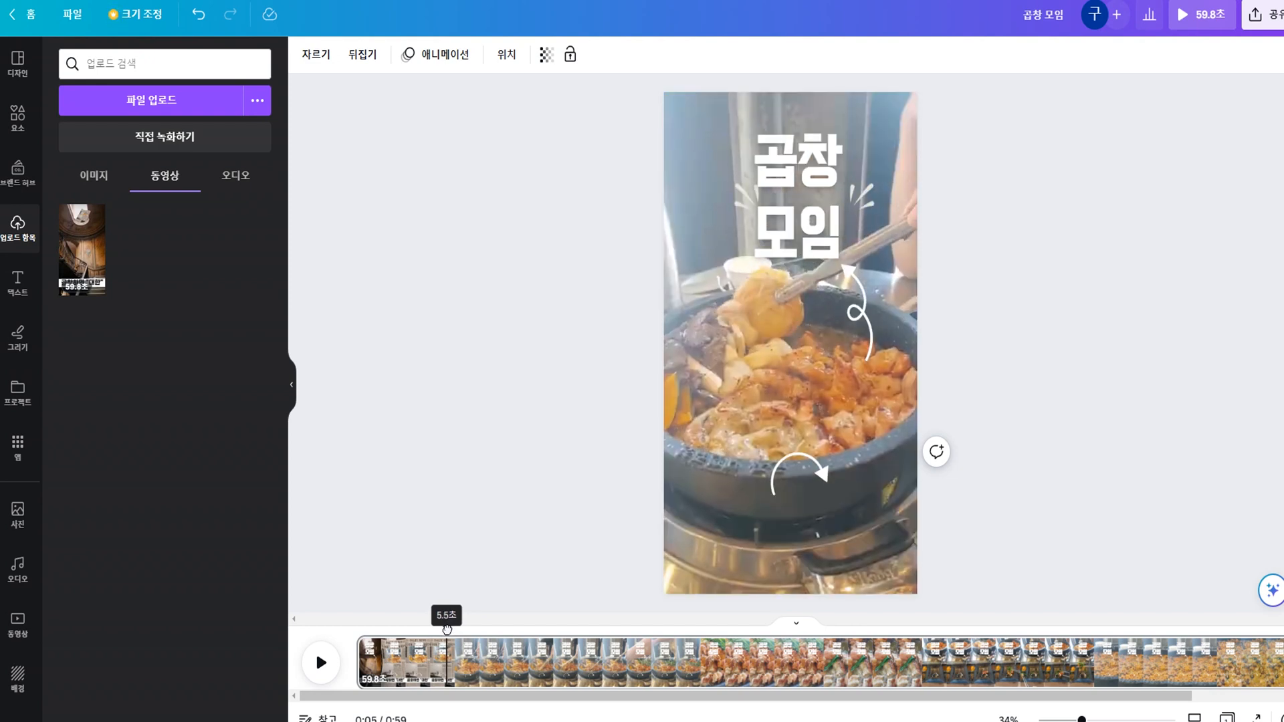
drag(447, 629, 443, 627)
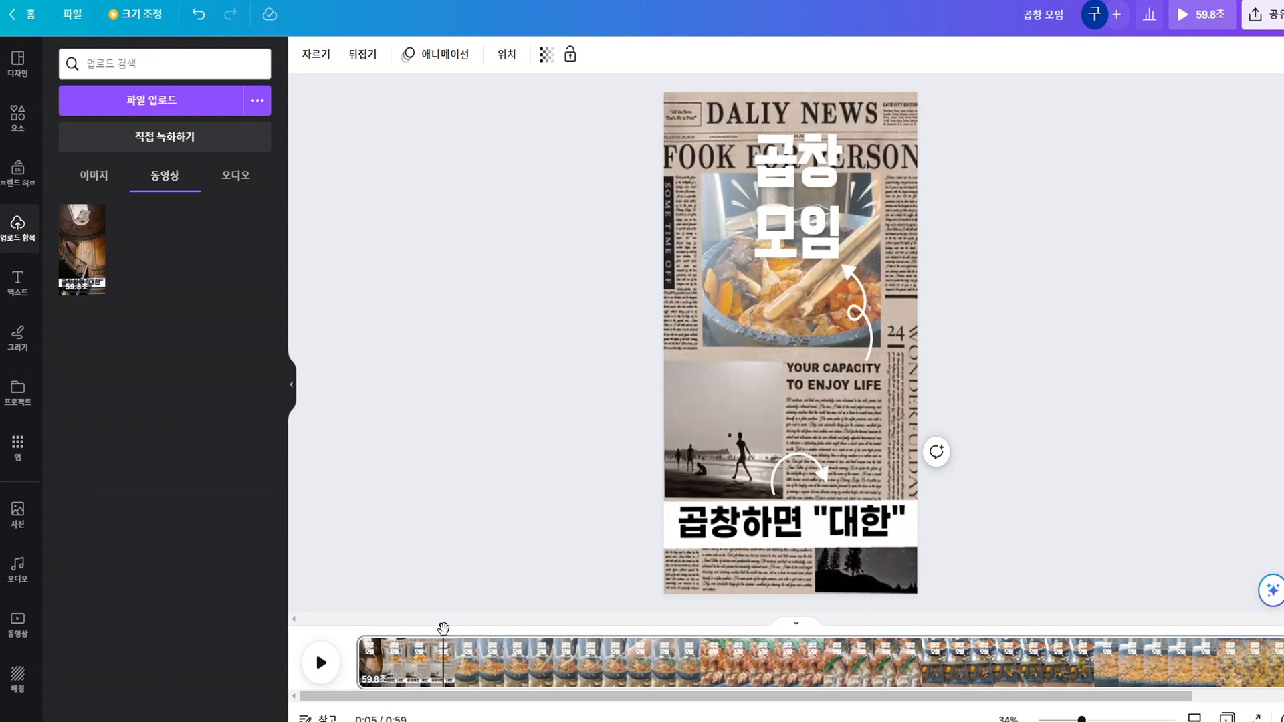
right_click(443, 672)
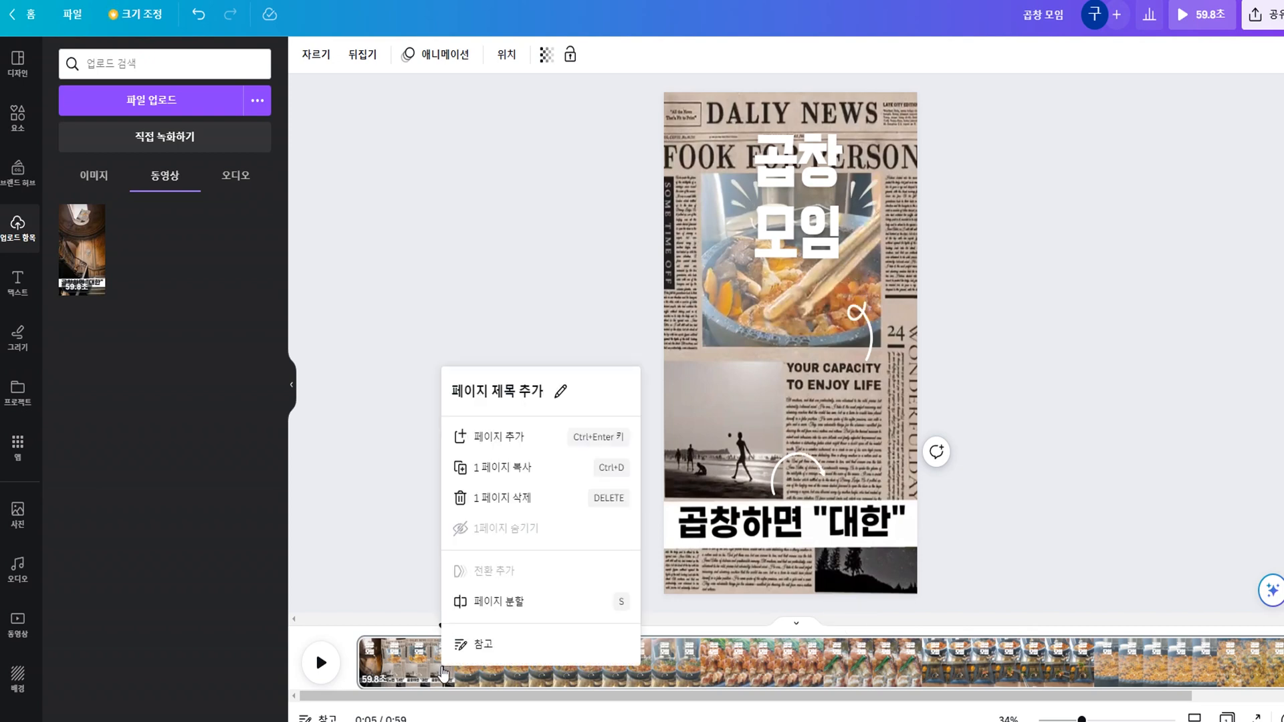
click(518, 604)
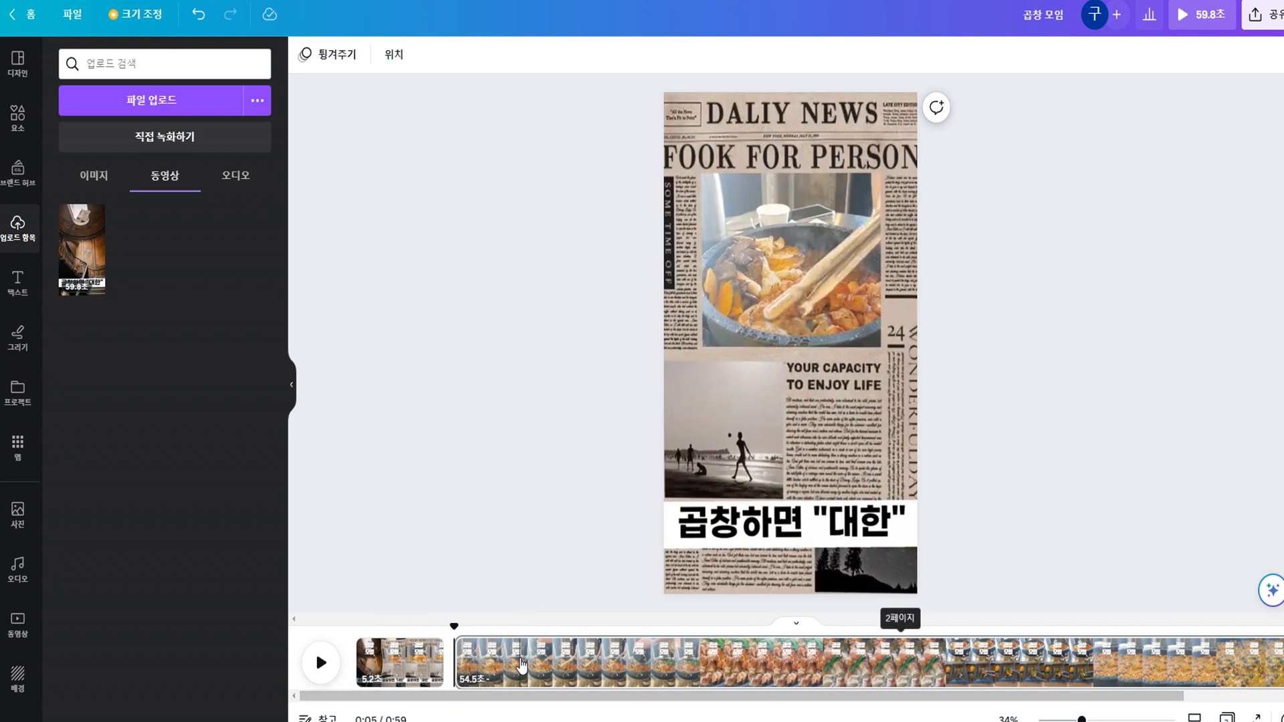
Delete the "곱창 모임" heading from the second page.
click(499, 662)
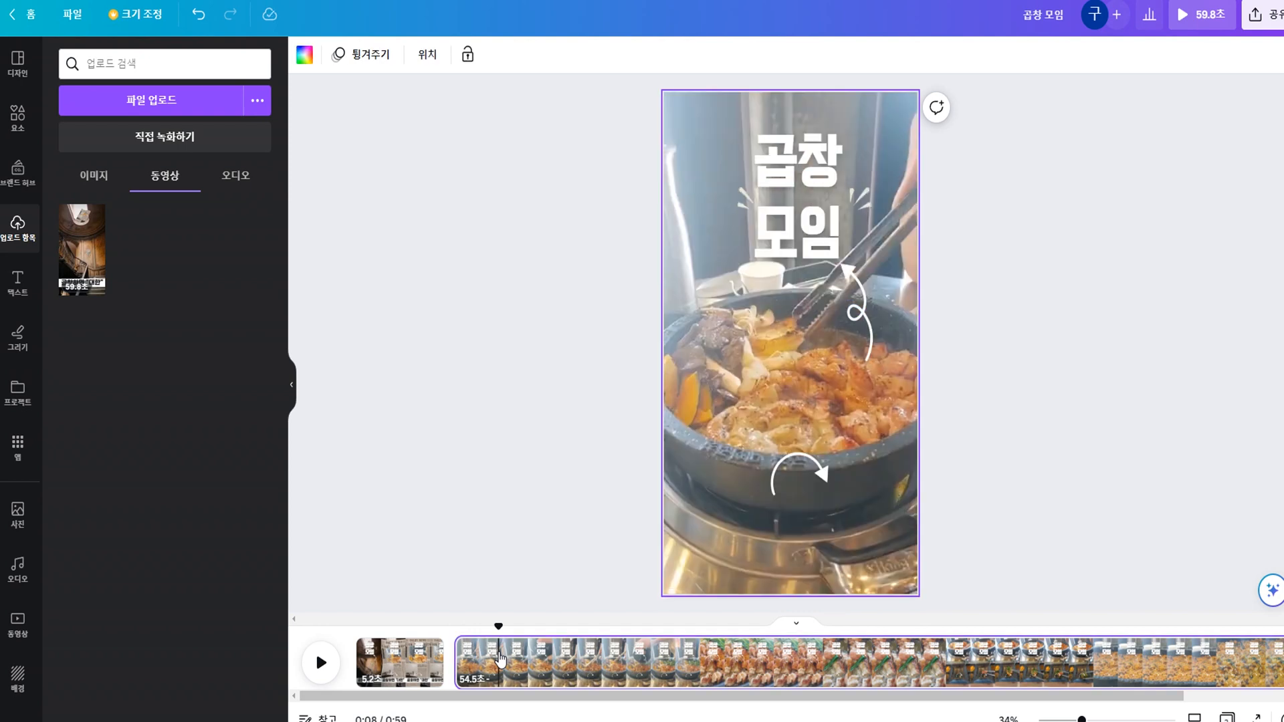
click(786, 210)
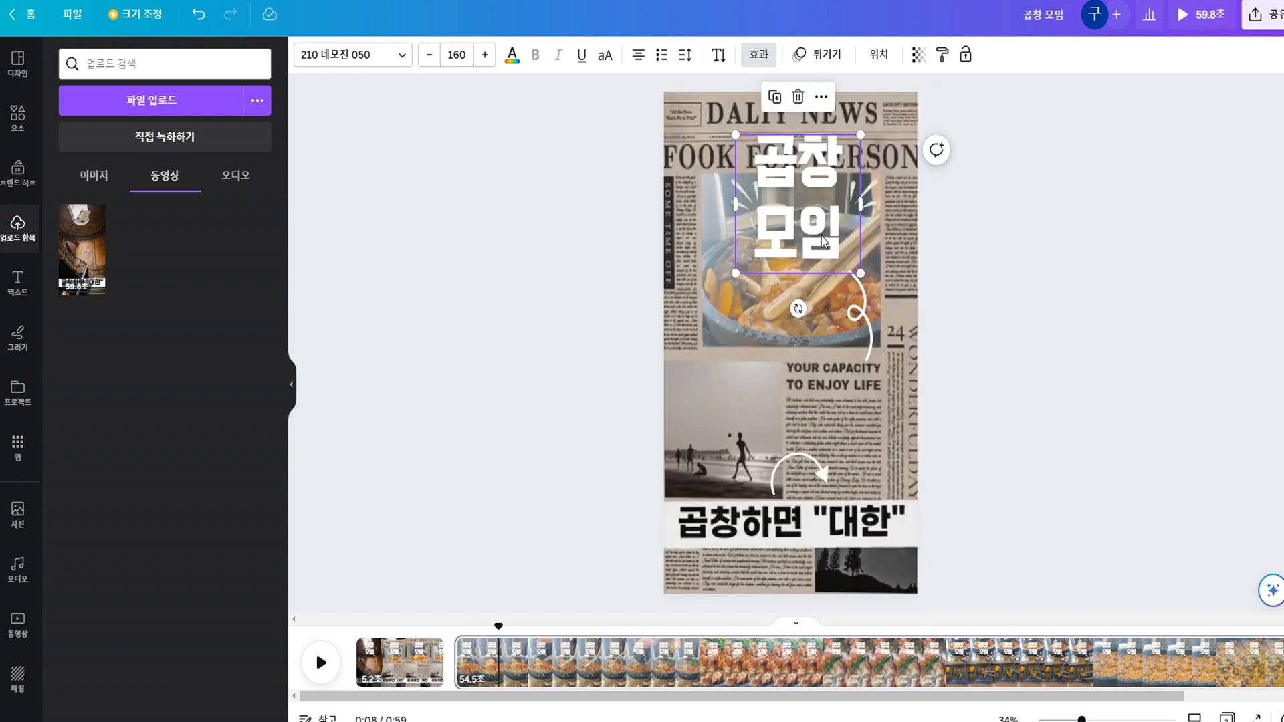
click(1073, 301)
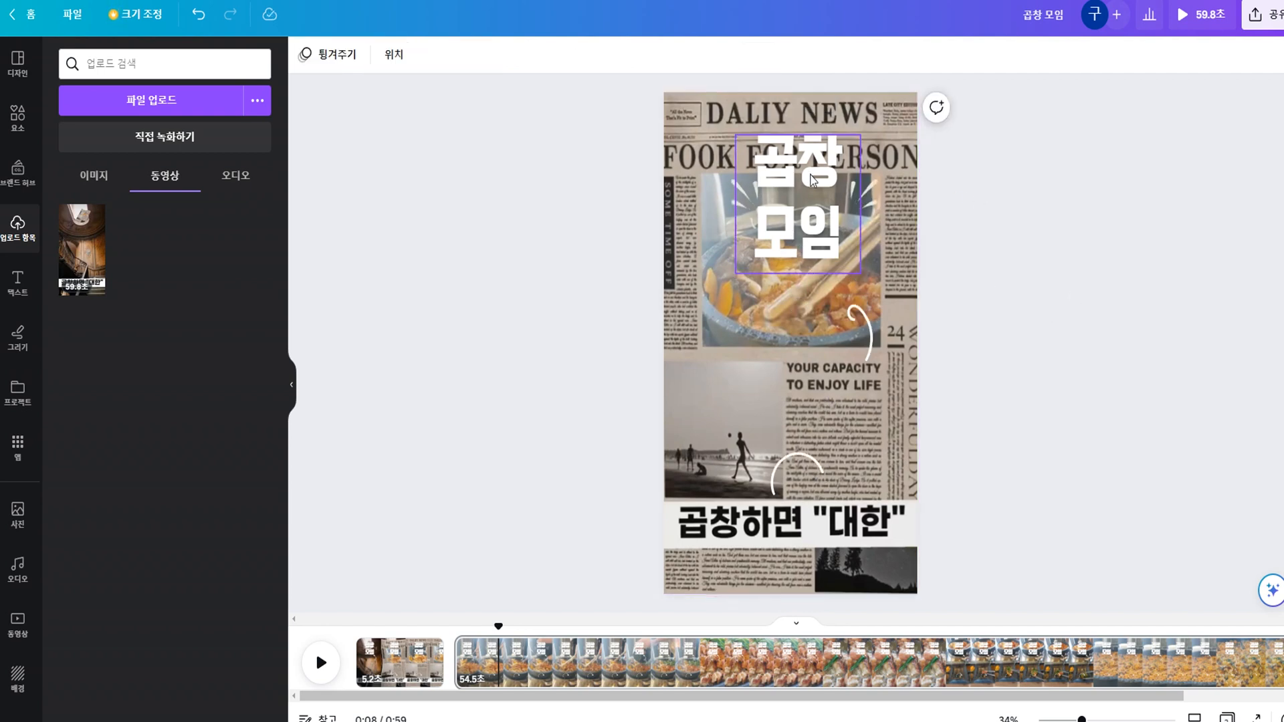
click(756, 183)
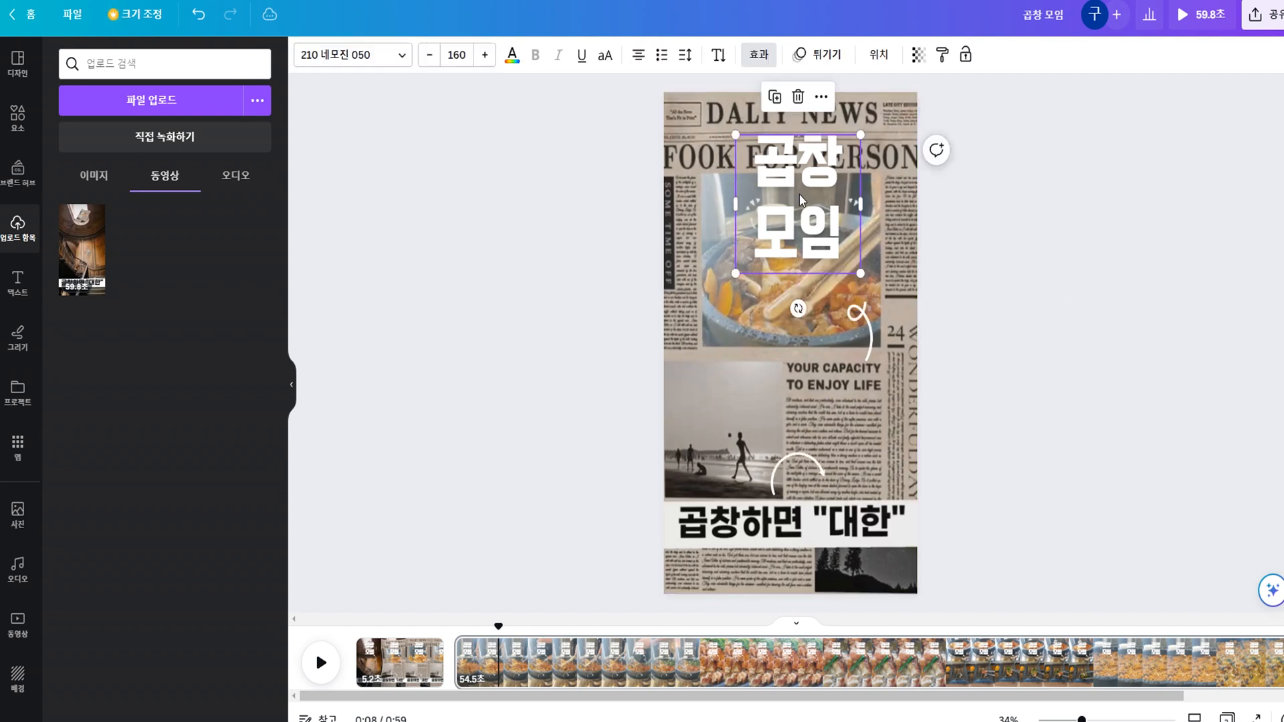
click(797, 101)
Delete the two spark graphics and both arrows from the second page.
click(737, 194)
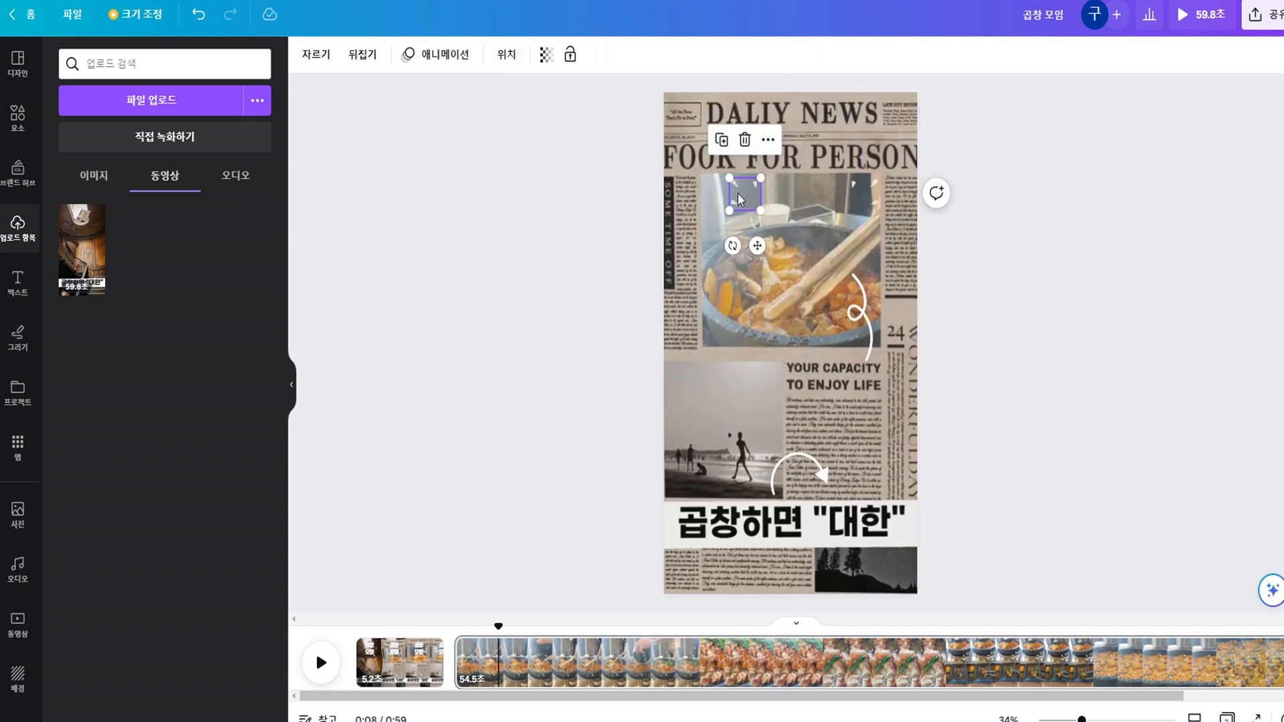
click(748, 143)
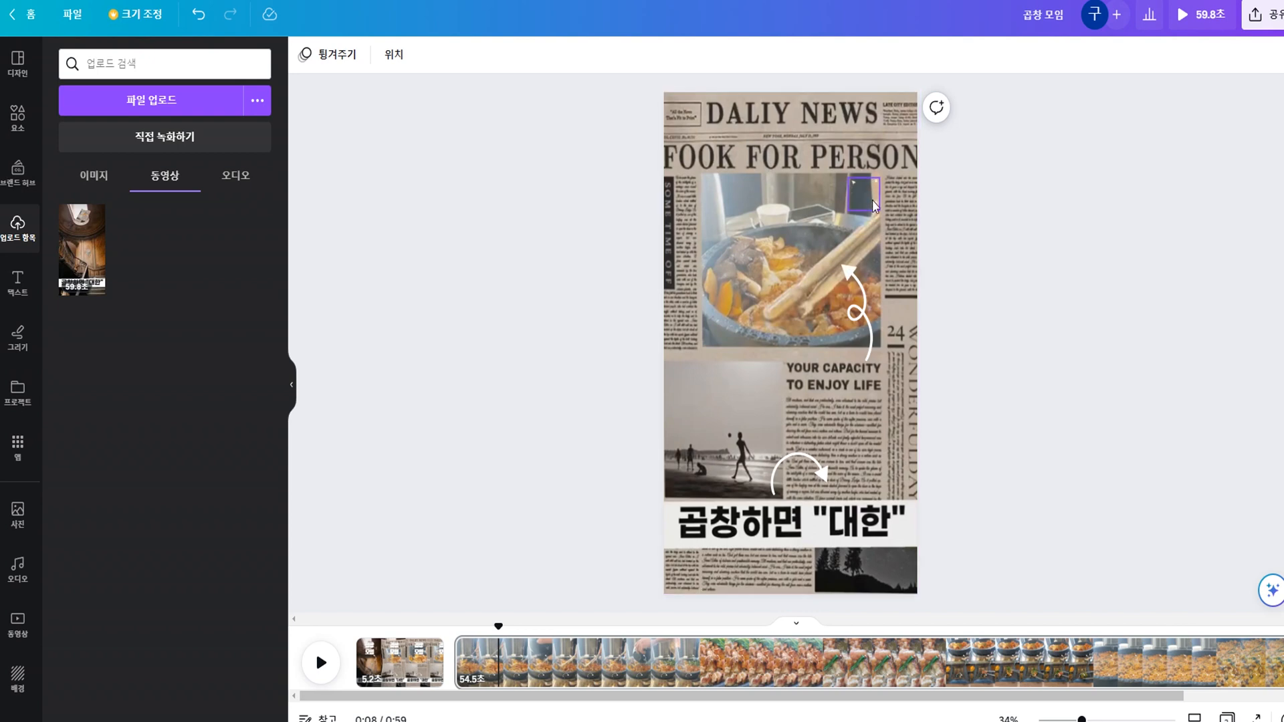
click(872, 204)
click(863, 139)
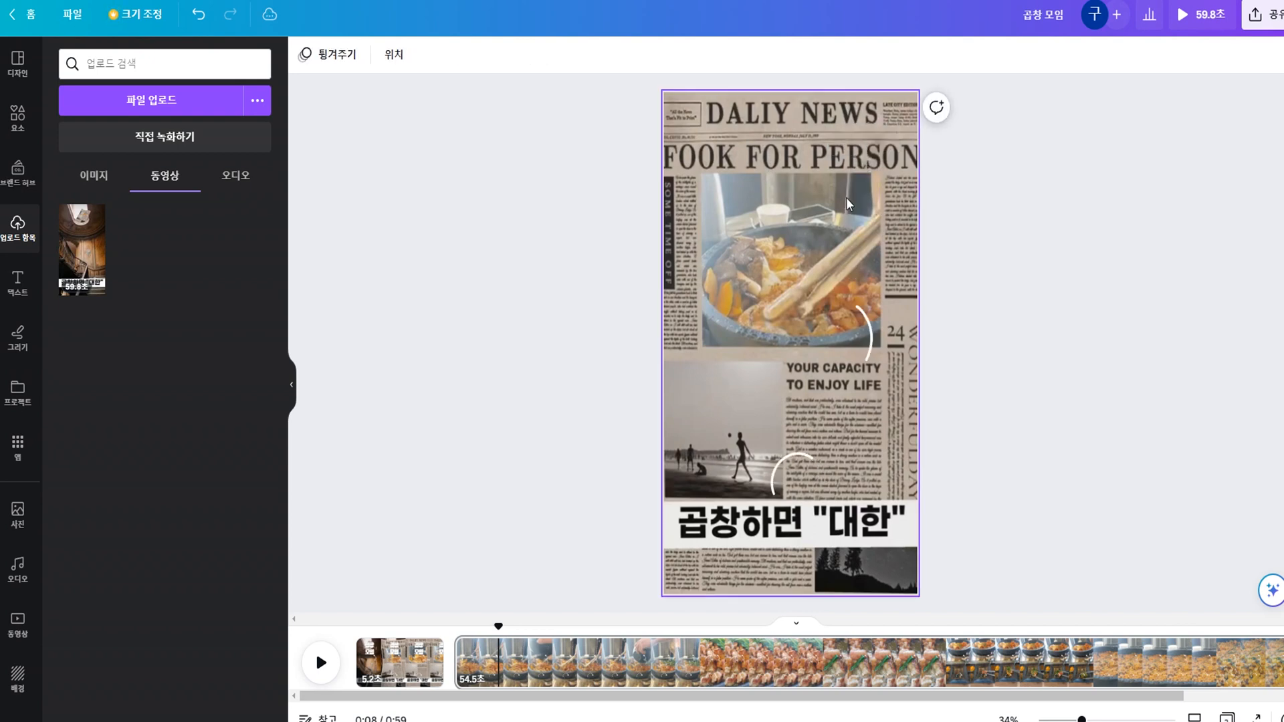
drag(553, 183, 1000, 505)
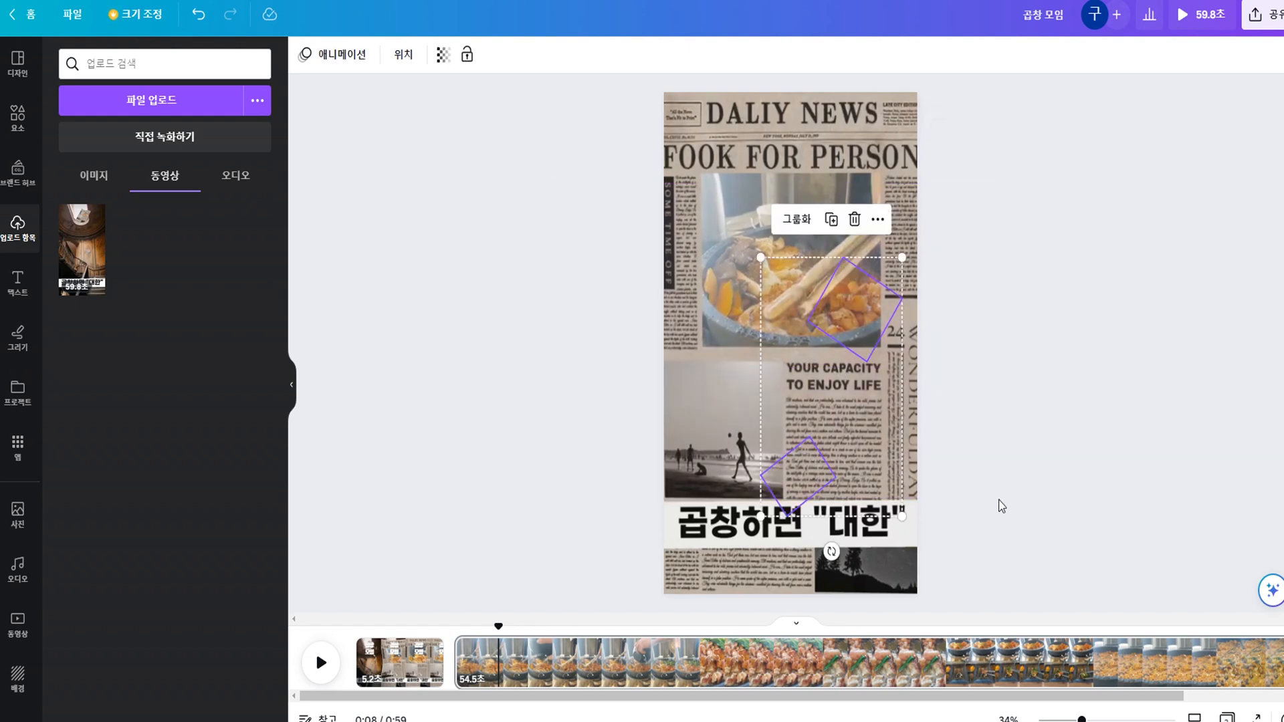
click(855, 220)
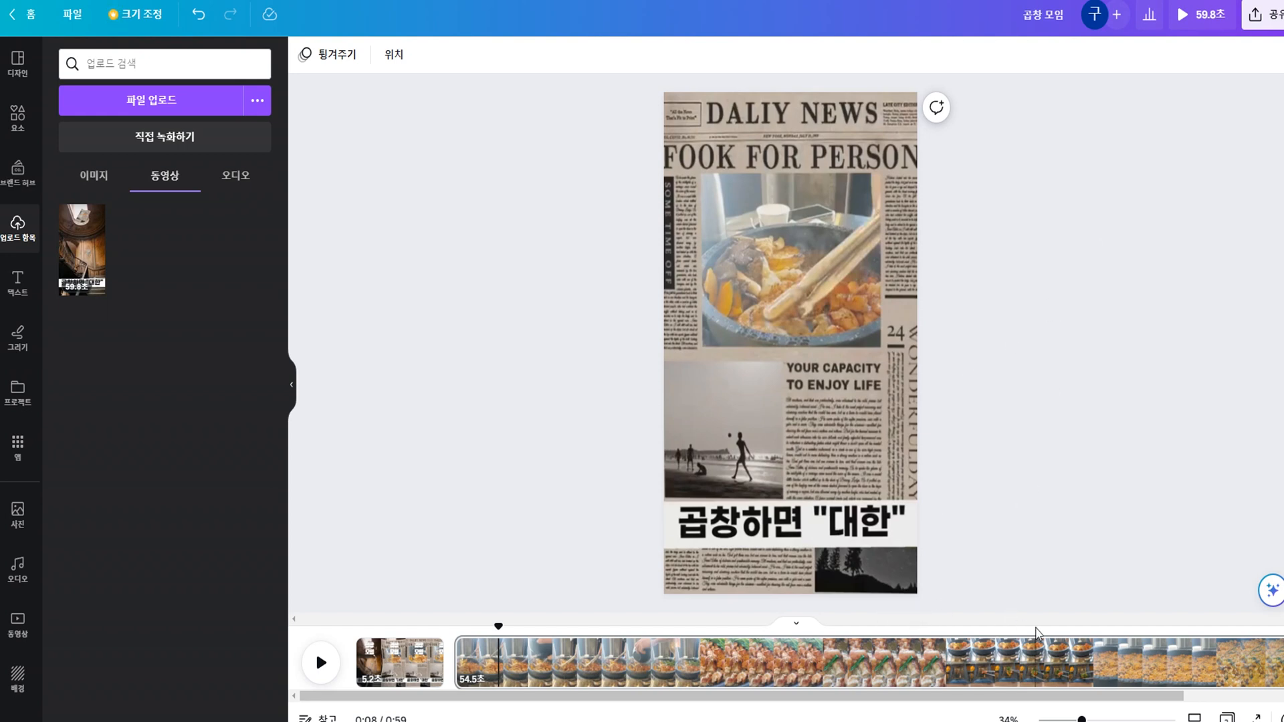
Check several points of the second page for leftover graphics, and play the video from the start across the split.
click(1140, 659)
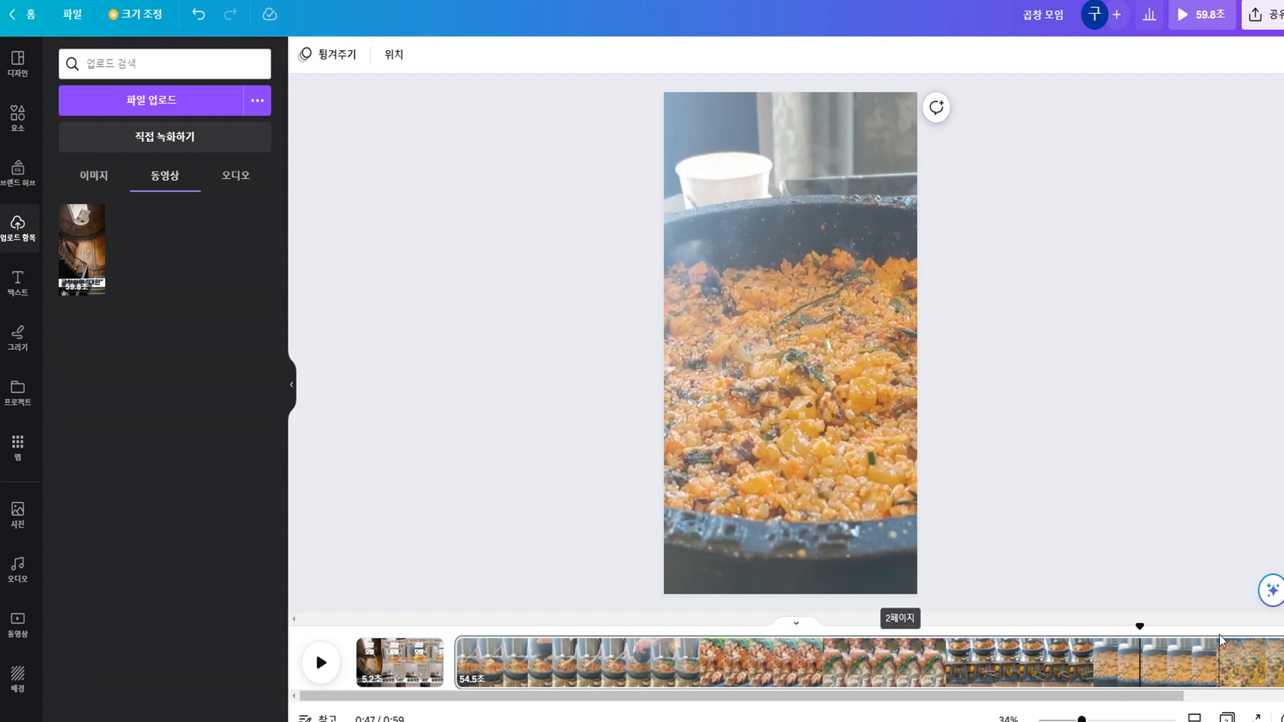
click(1058, 636)
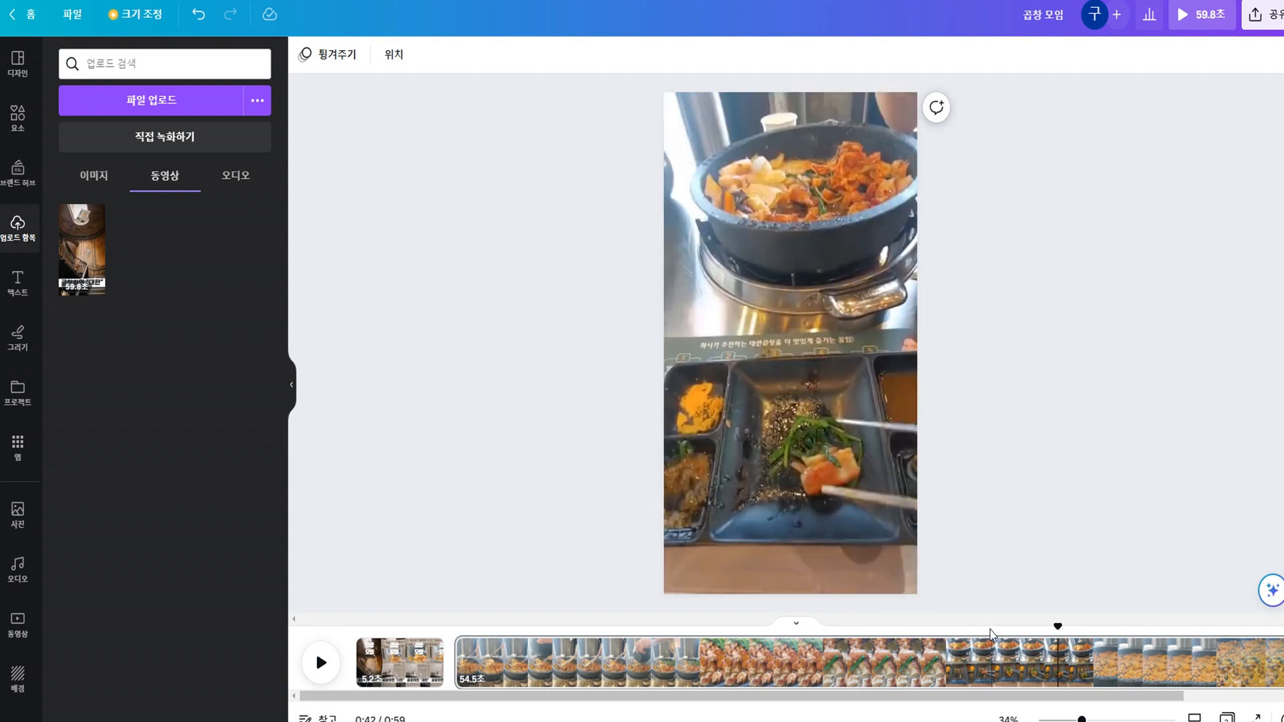
click(963, 638)
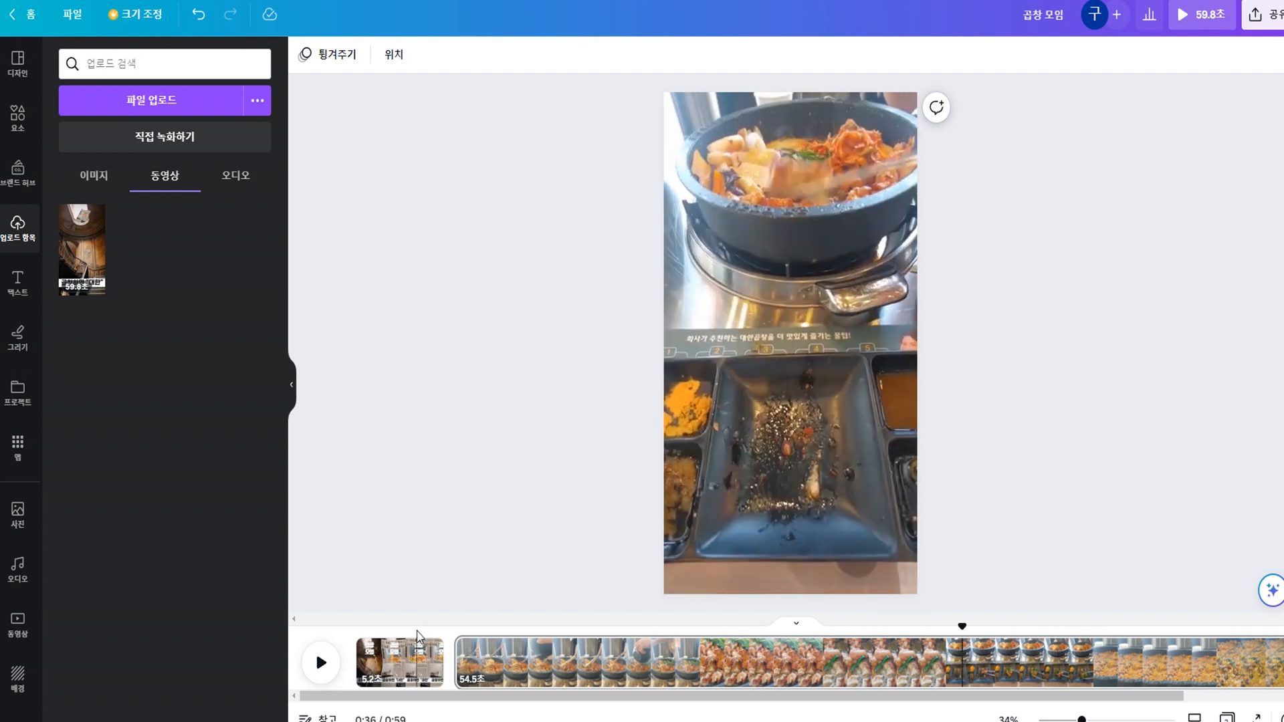
key(space)
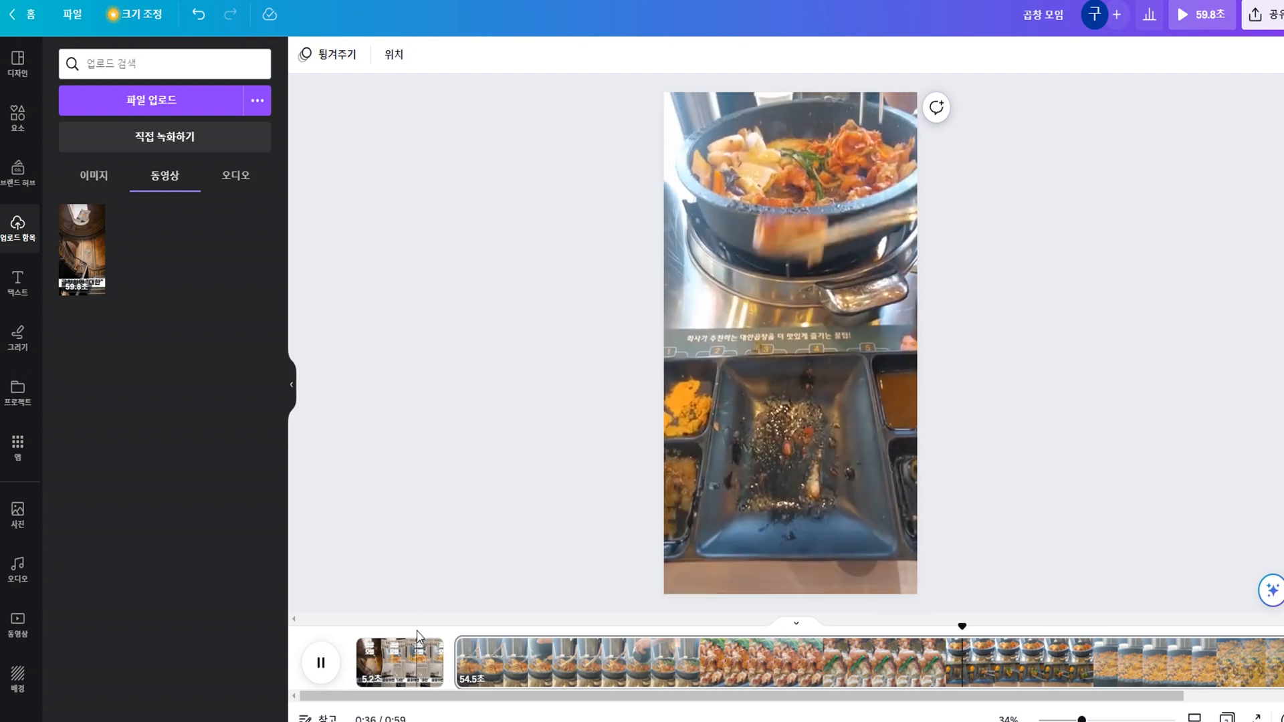
click(375, 639)
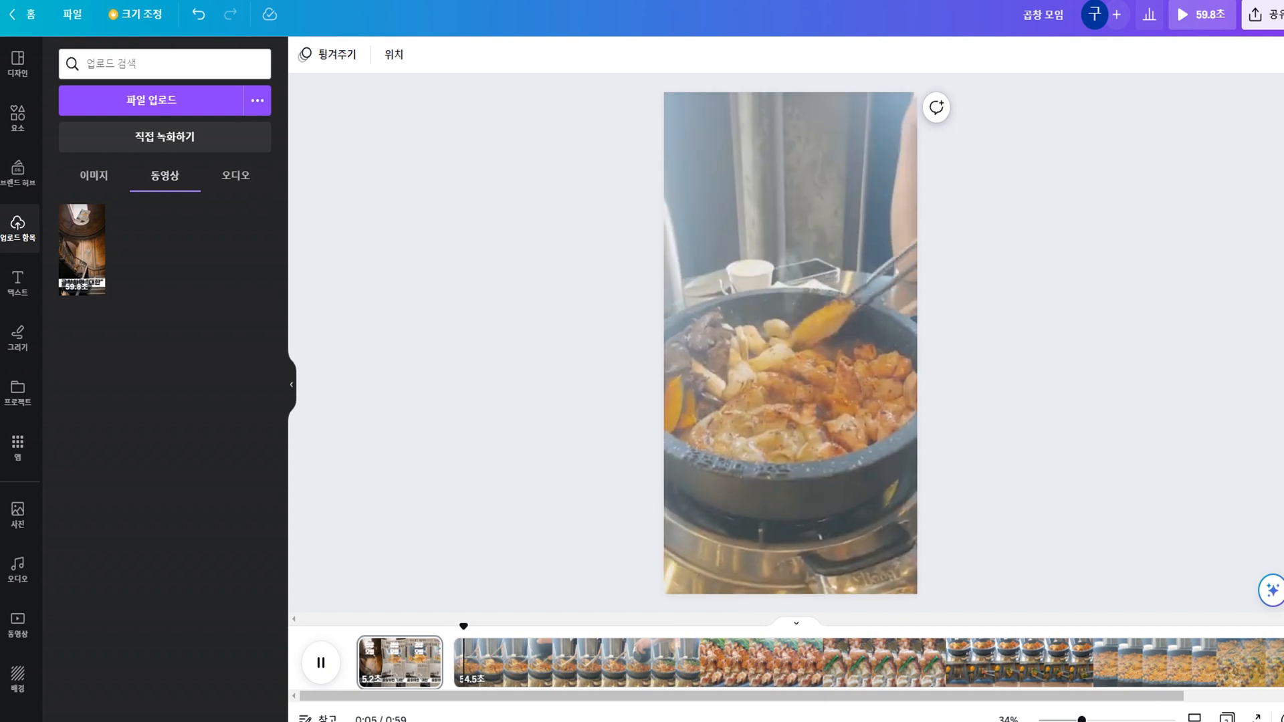
click(452, 680)
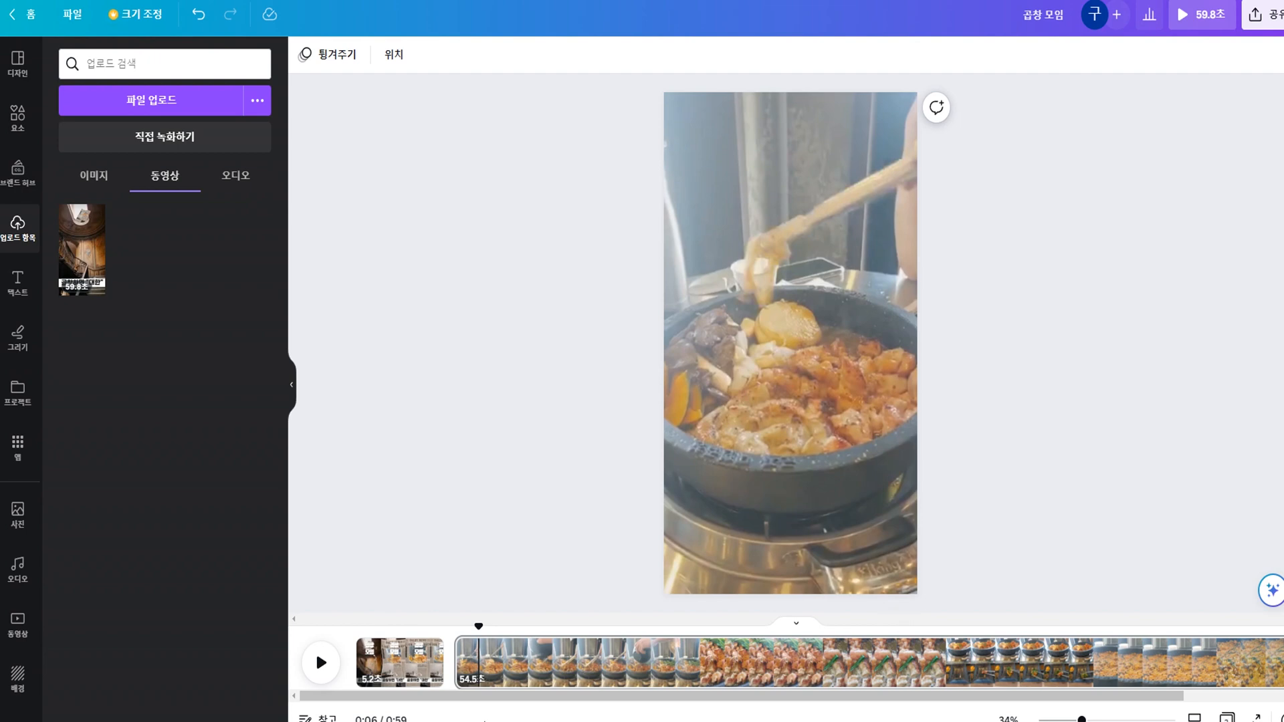
Add a Slide (슬라이드) transition between the first and second pages and play the video across it.
mouse_move(452, 679)
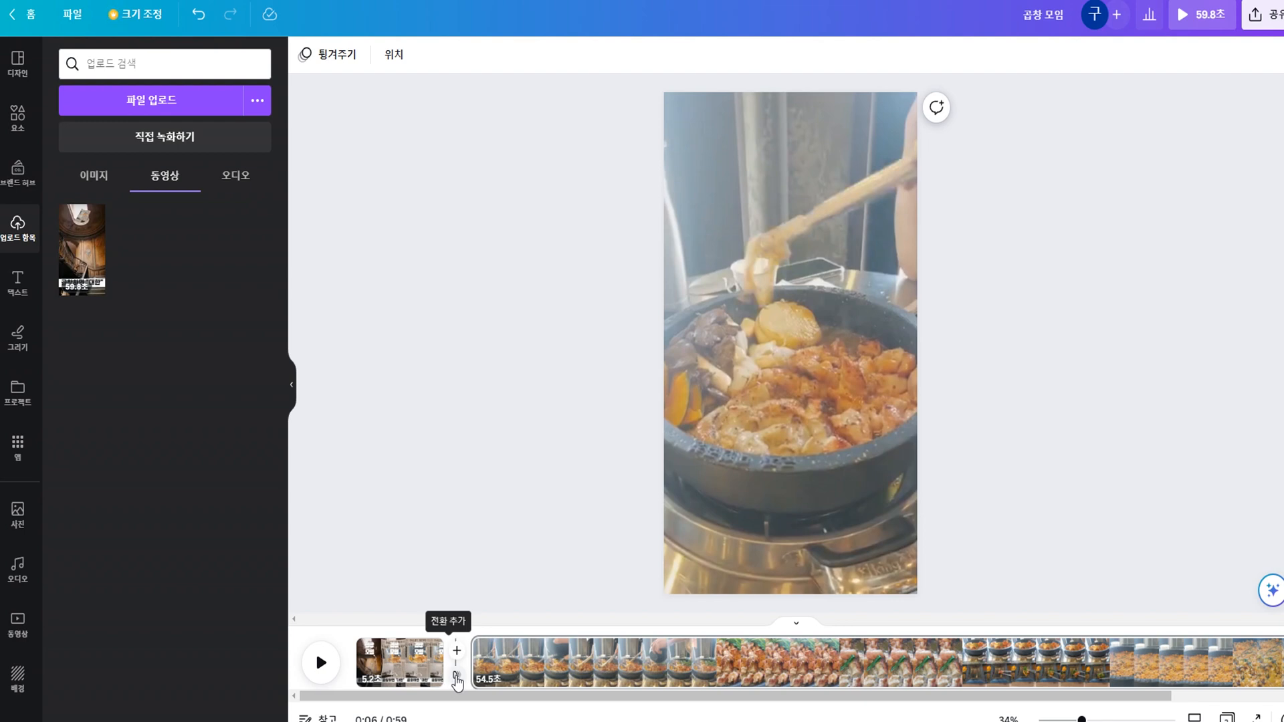
click(457, 681)
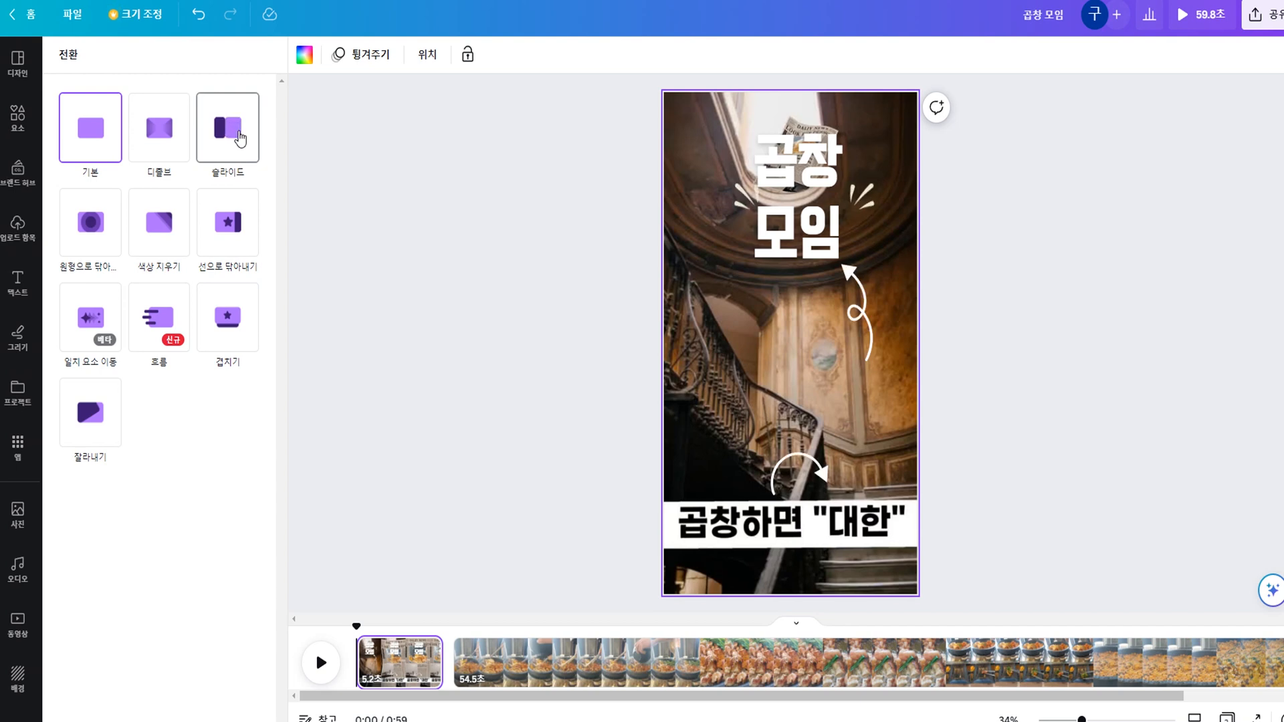
click(239, 139)
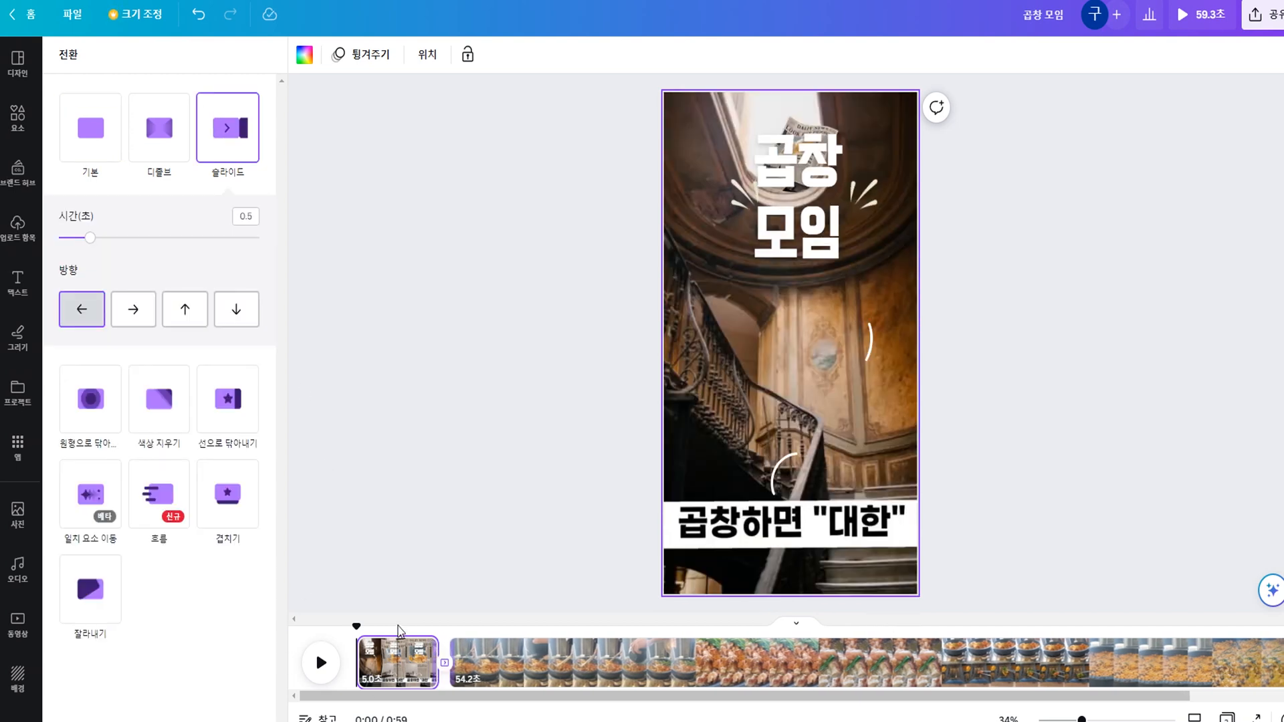
click(311, 669)
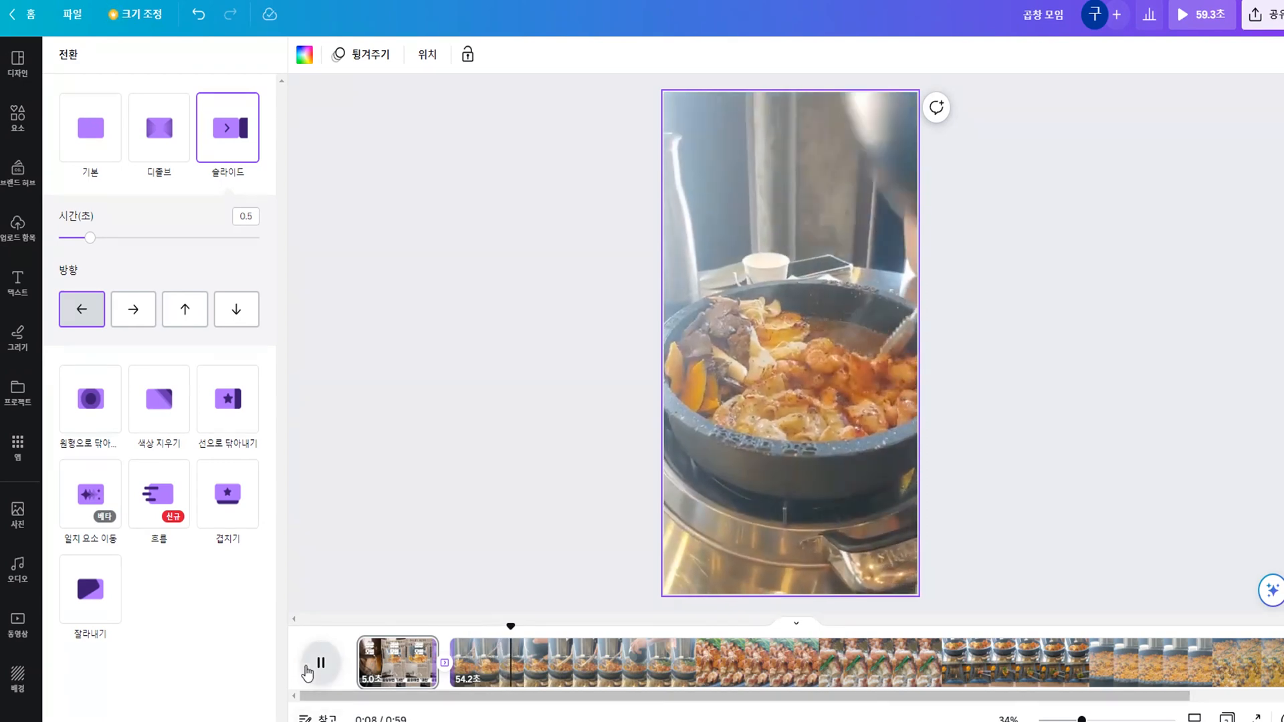
click(307, 667)
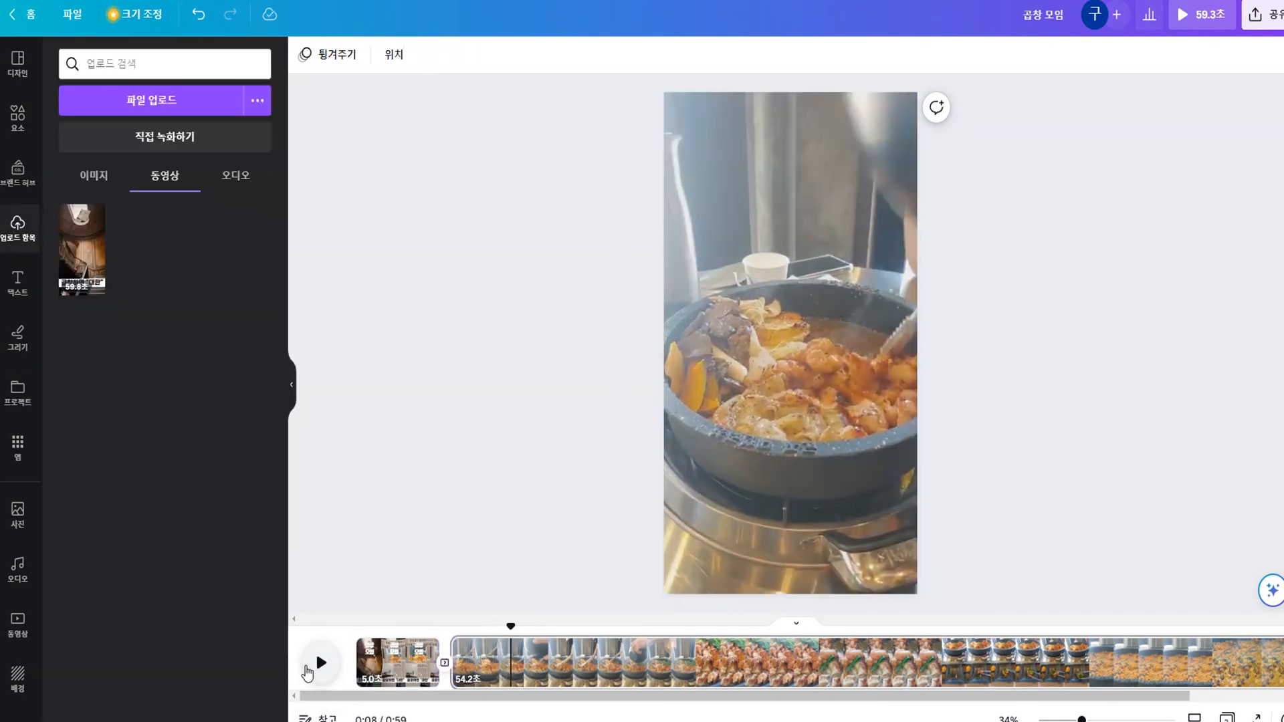
Check the slide transition around the page boundary, review its settings, and replay the video from the start.
click(367, 642)
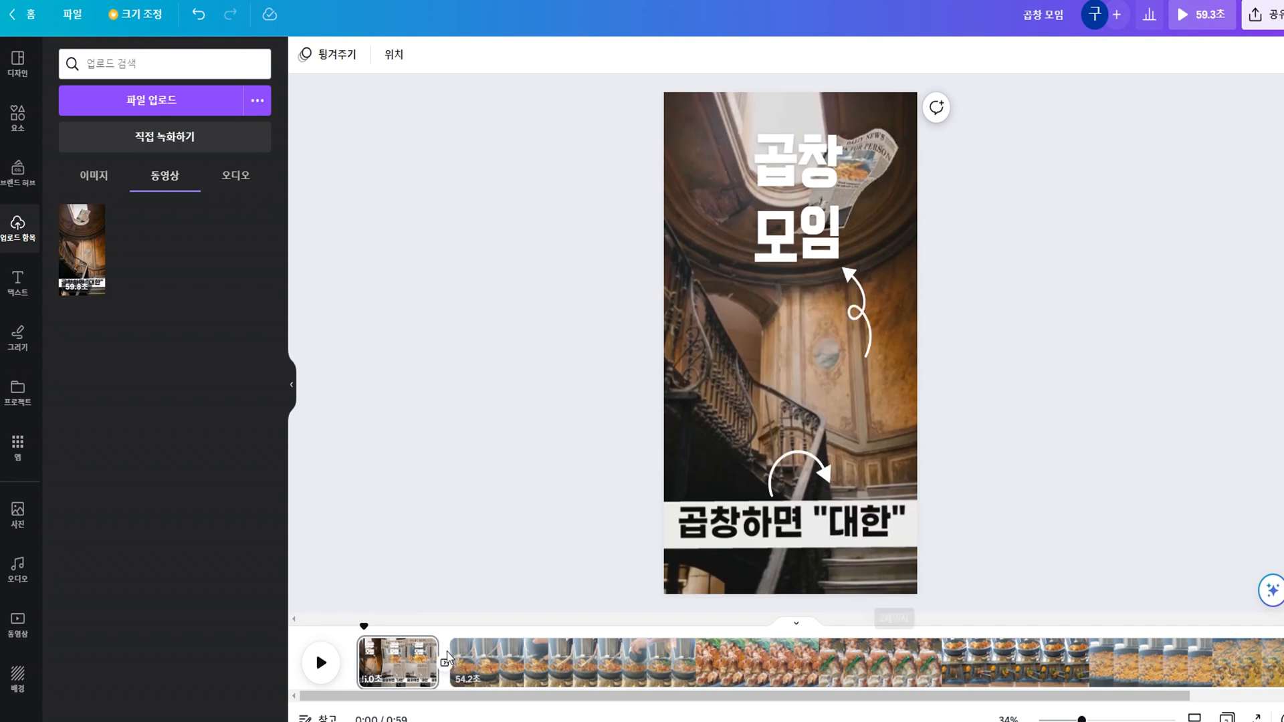
click(440, 653)
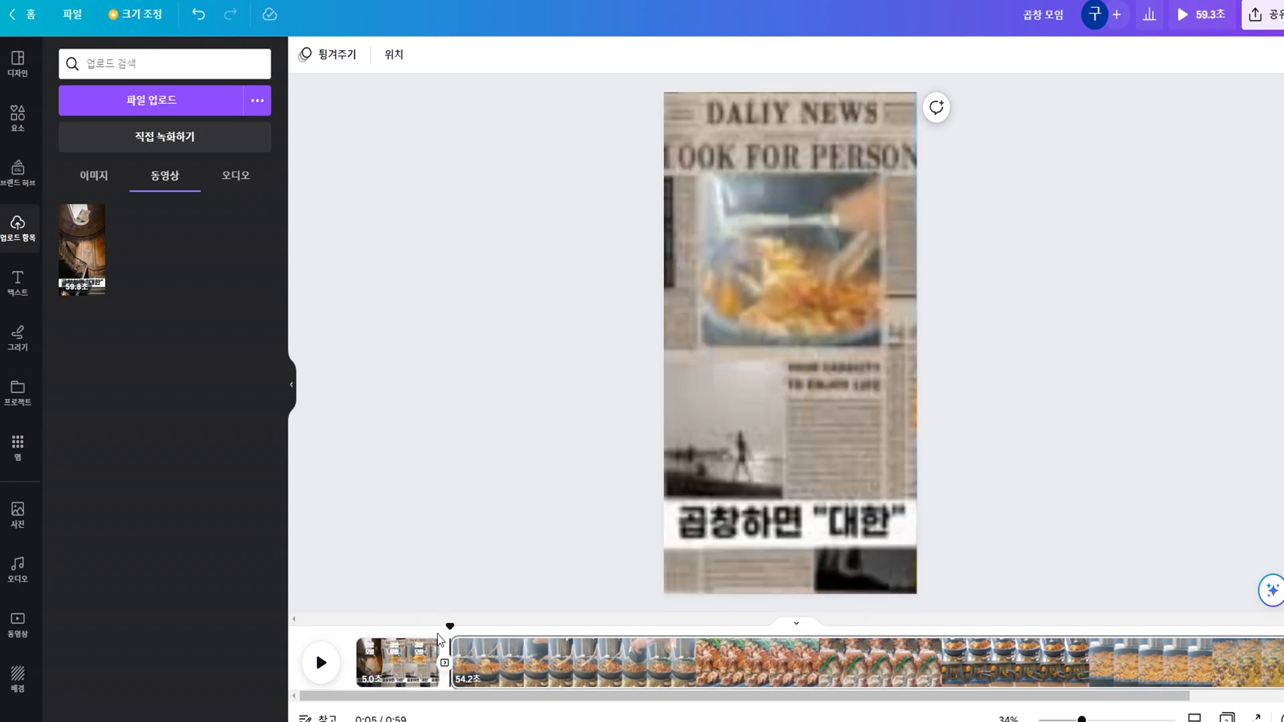
key(space)
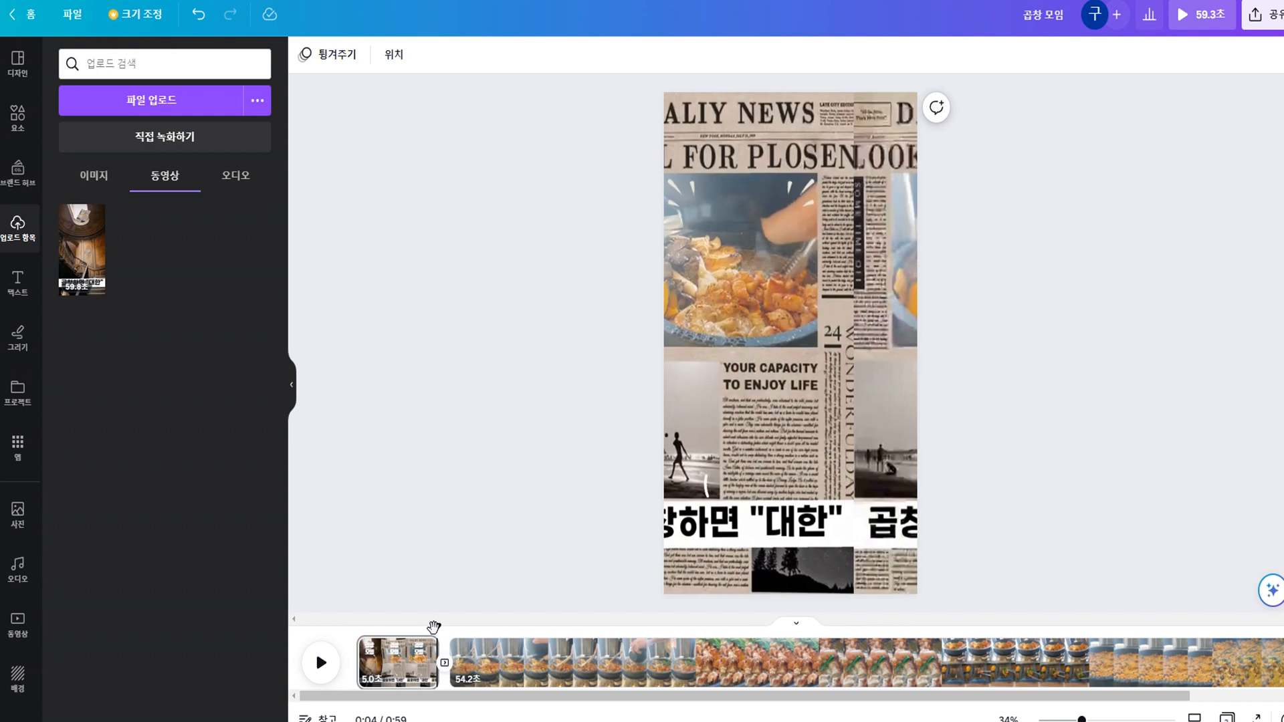
key(space)
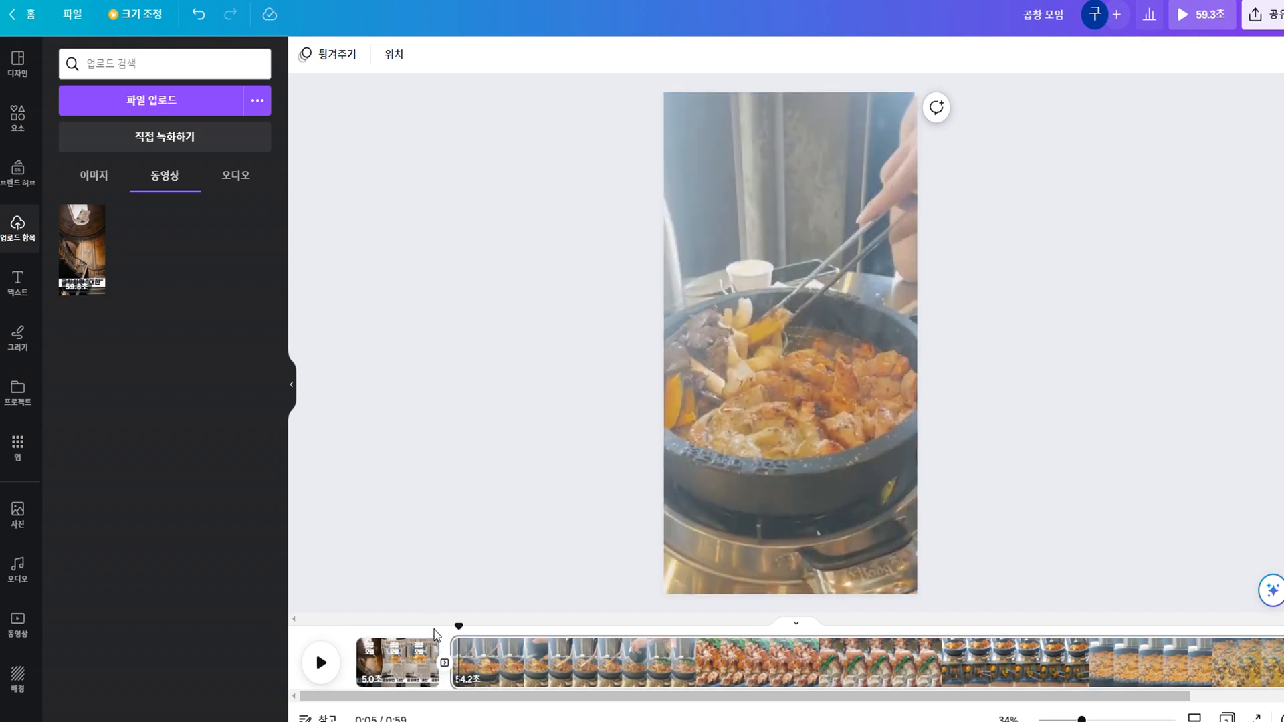
click(445, 664)
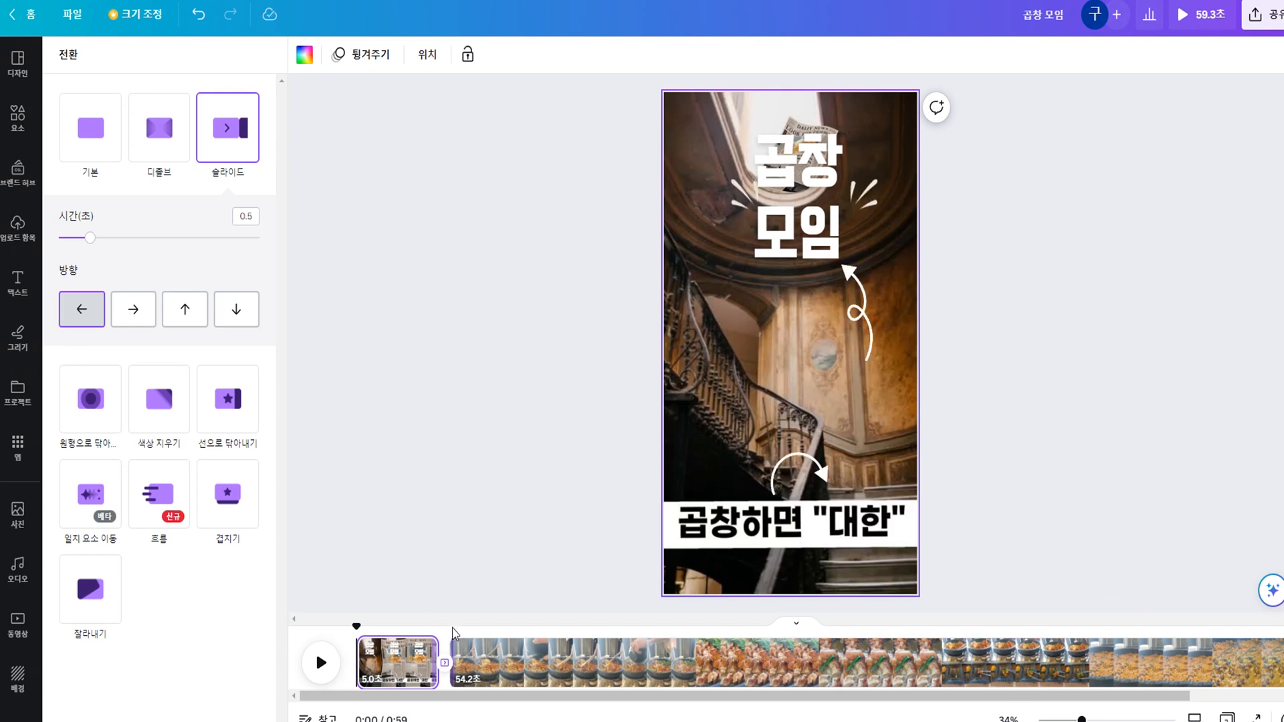
click(331, 665)
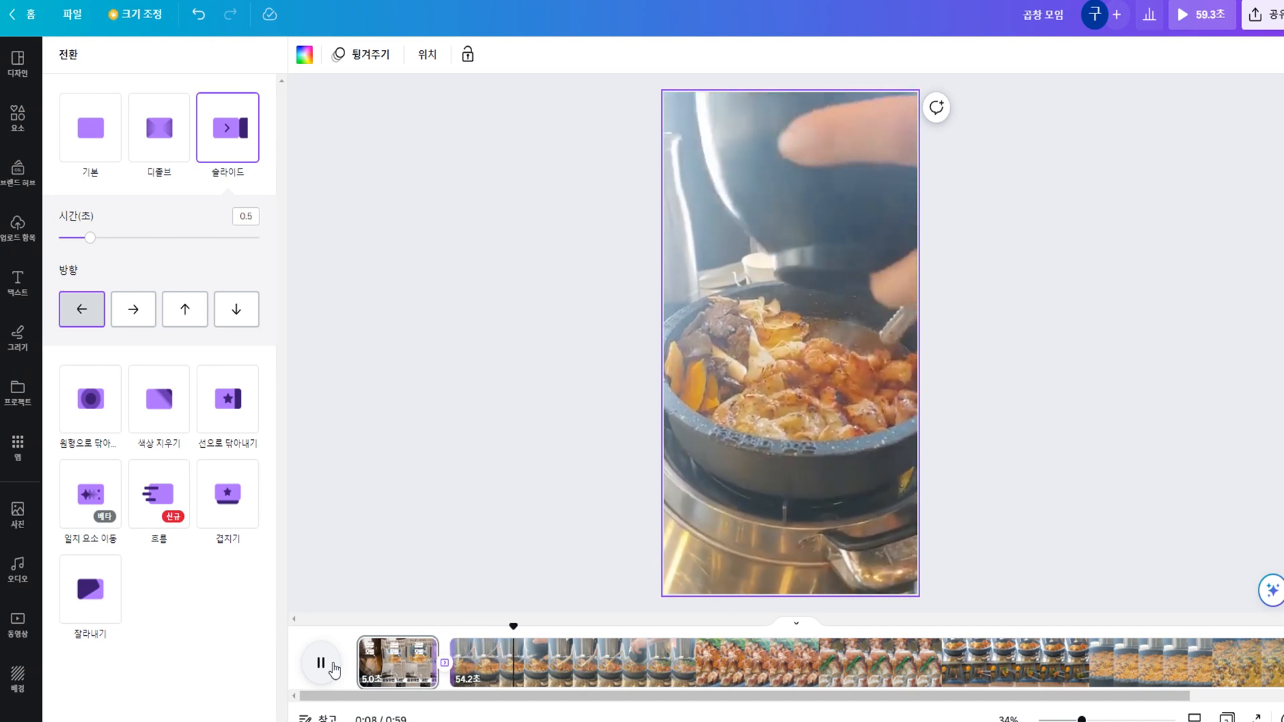
click(333, 665)
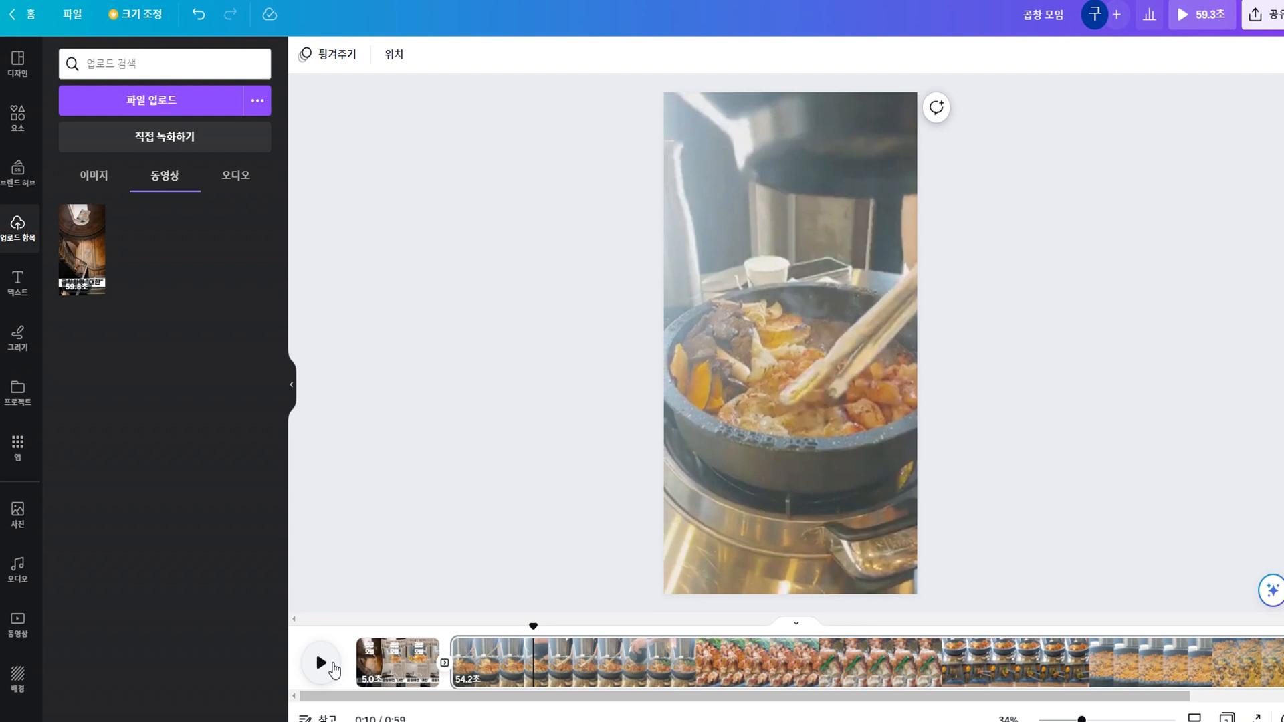
Mute the second page's video, and set its volume to 50.
click(606, 667)
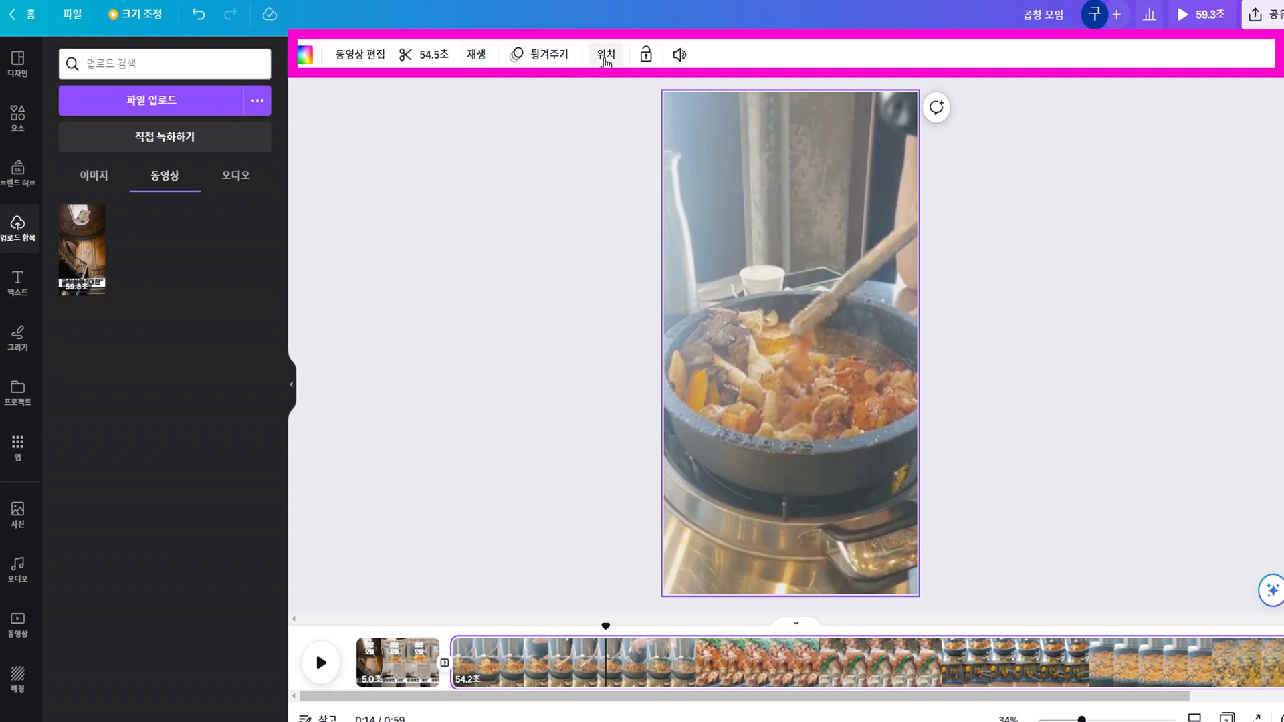
click(680, 57)
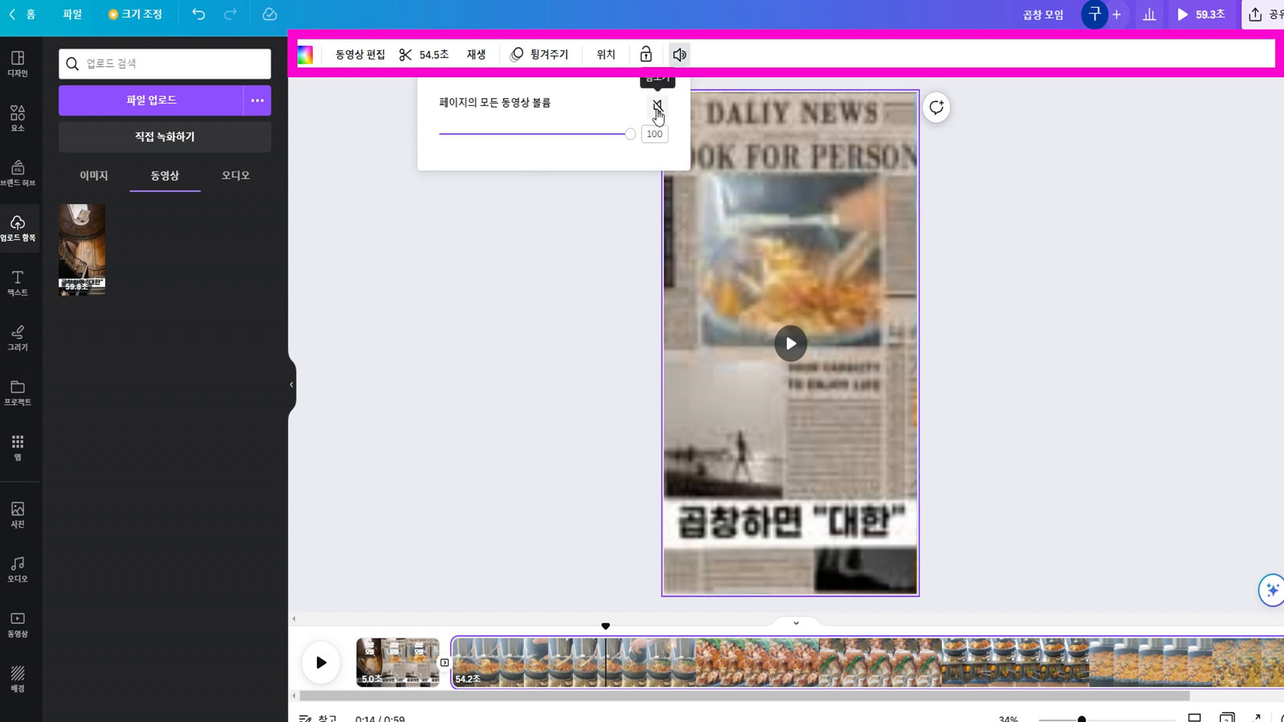
click(658, 107)
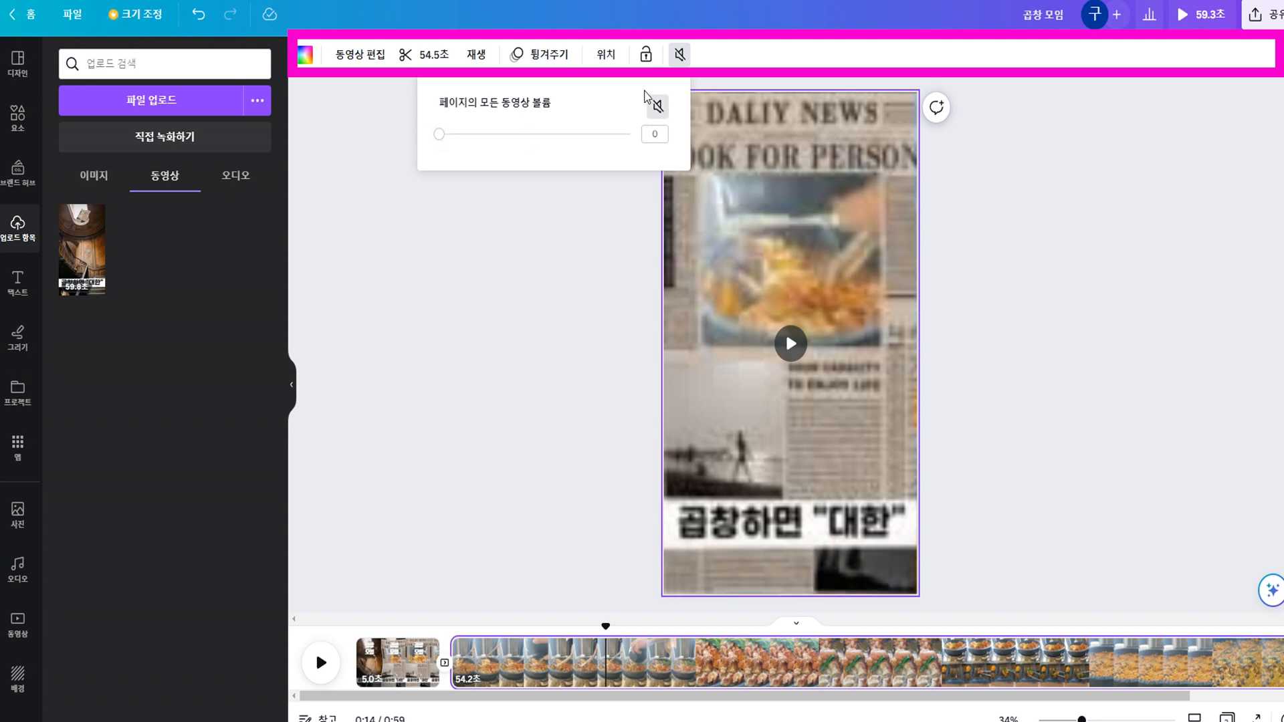
click(656, 136)
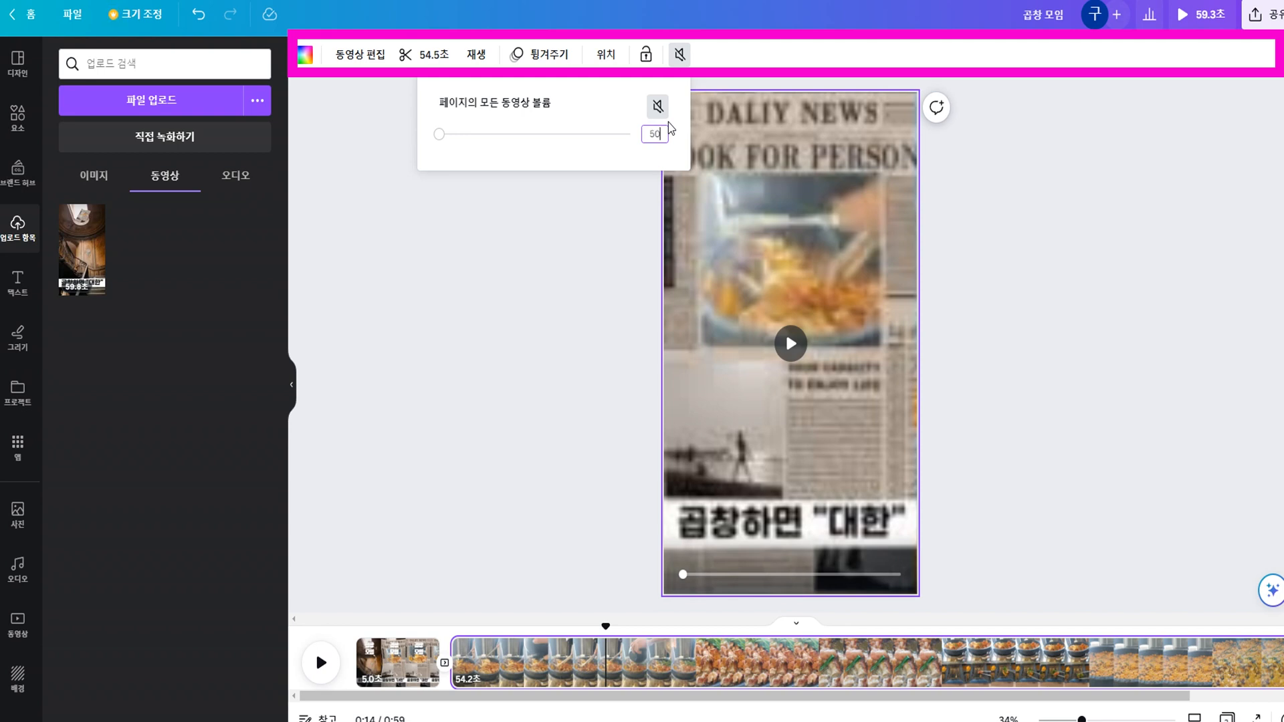
key(Return)
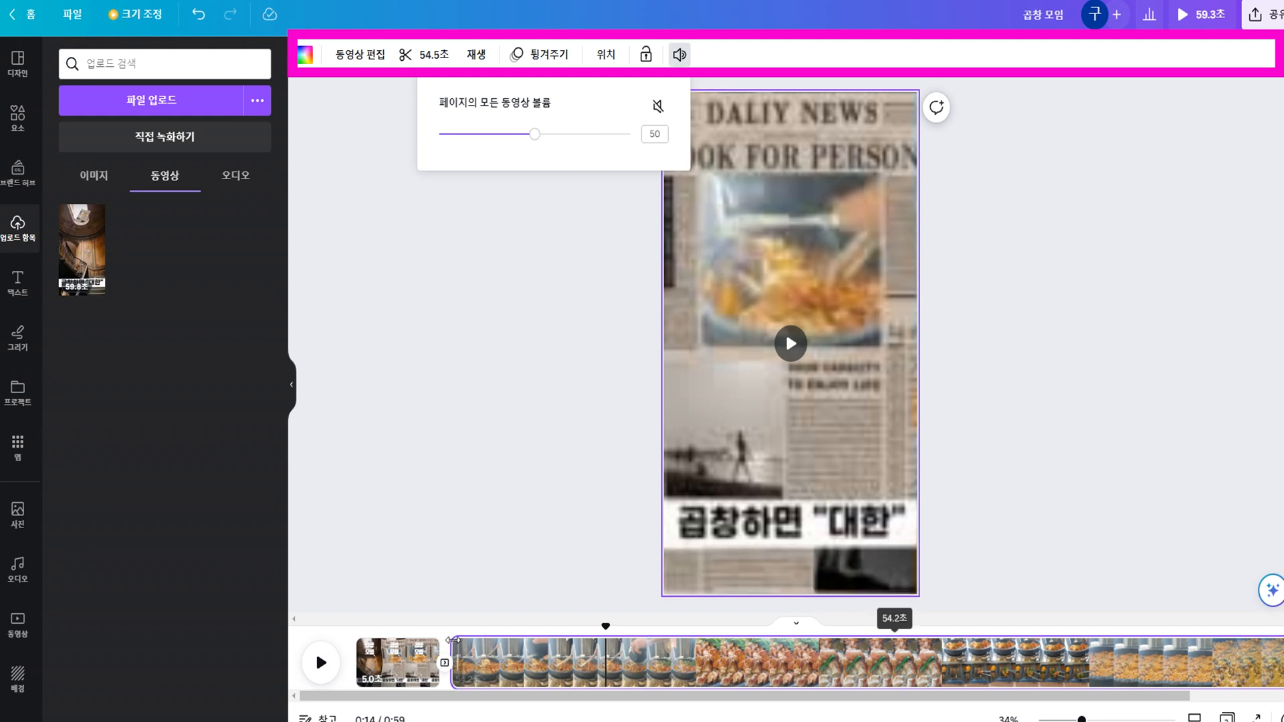
Play the second page from its start to listen to the clip's volume.
click(453, 642)
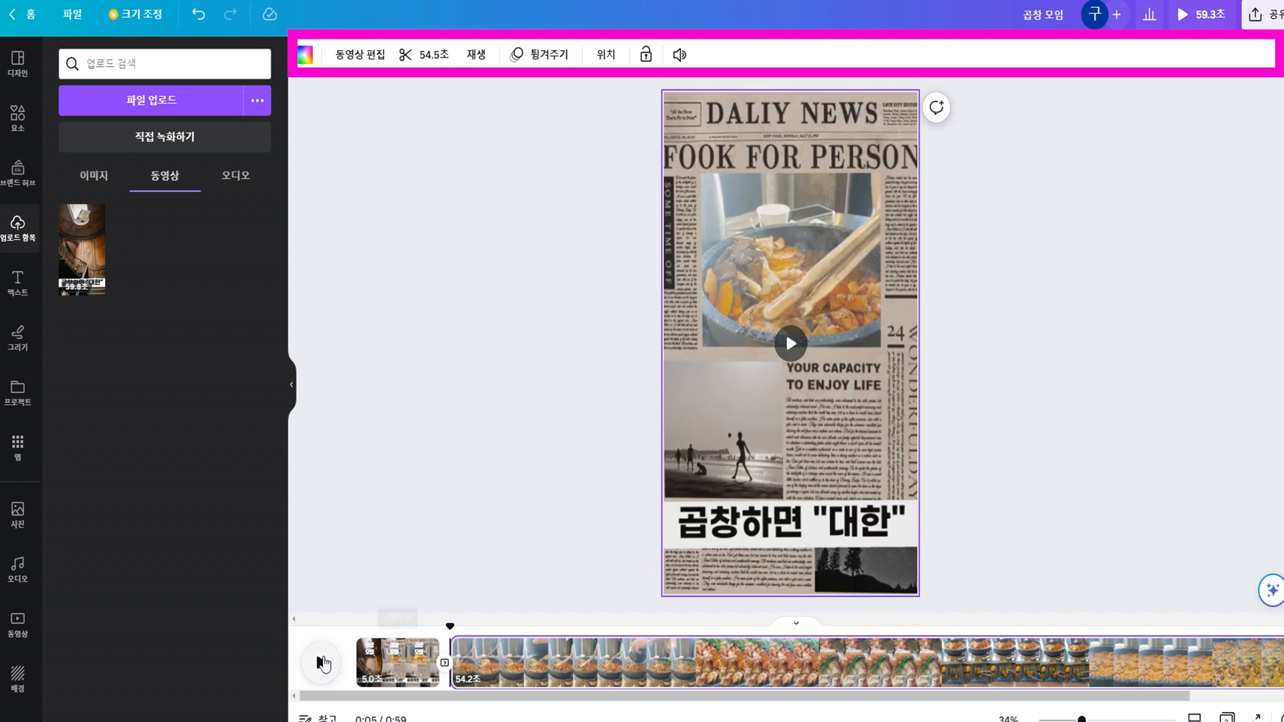
click(321, 662)
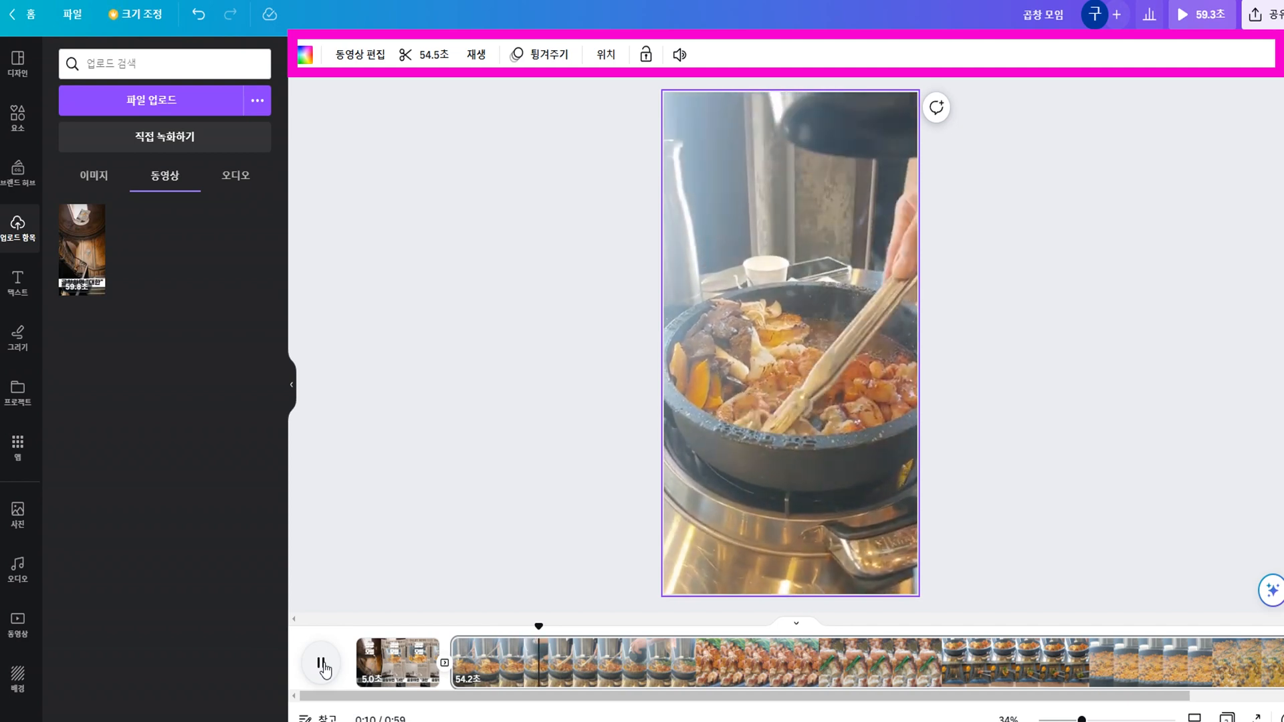
click(322, 666)
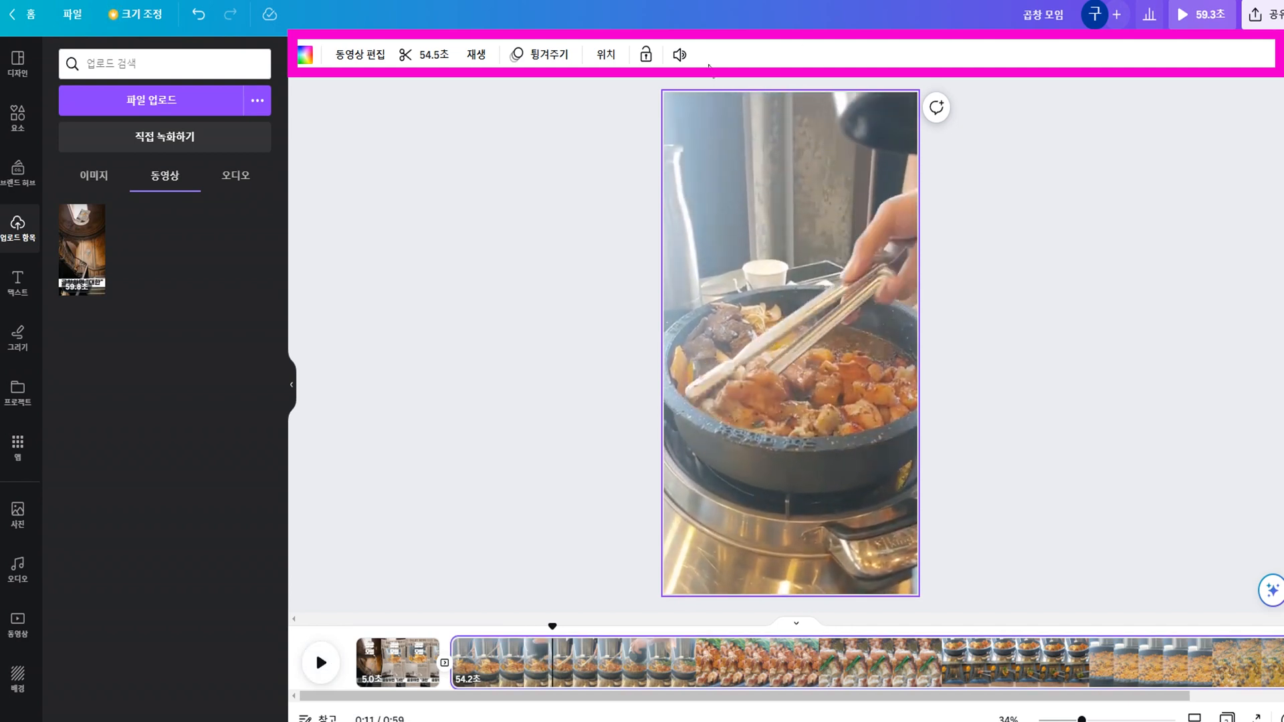
Try several volume levels on the second page's video, including 100 and 25.
click(678, 56)
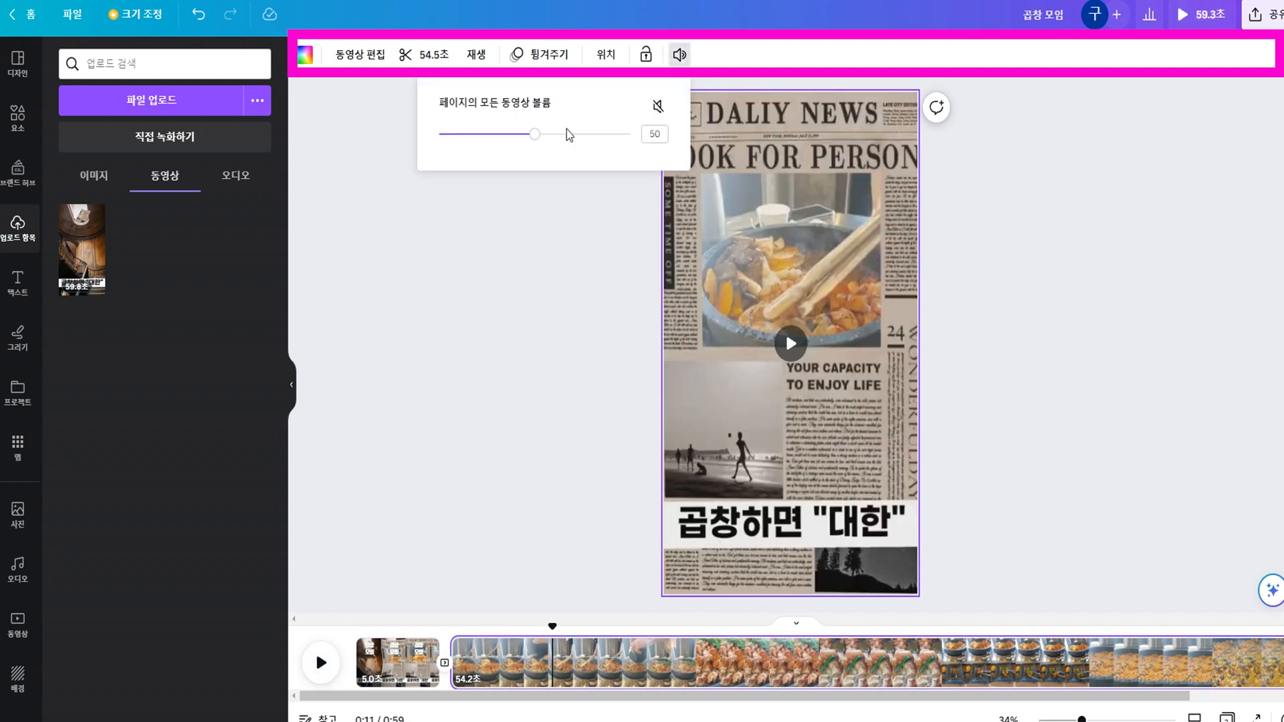
click(493, 135)
mouse_move(493, 138)
mouse_down()
mouse_move(459, 135)
mouse_move(478, 143)
mouse_up()
click(663, 134)
text(100)
key(Return)
double_click(664, 133)
text(25)
key(Return)
Set the second page's video volume to 20 and play the clip to hear it.
double_click(663, 134)
text(20)
key(Return)
key(space)
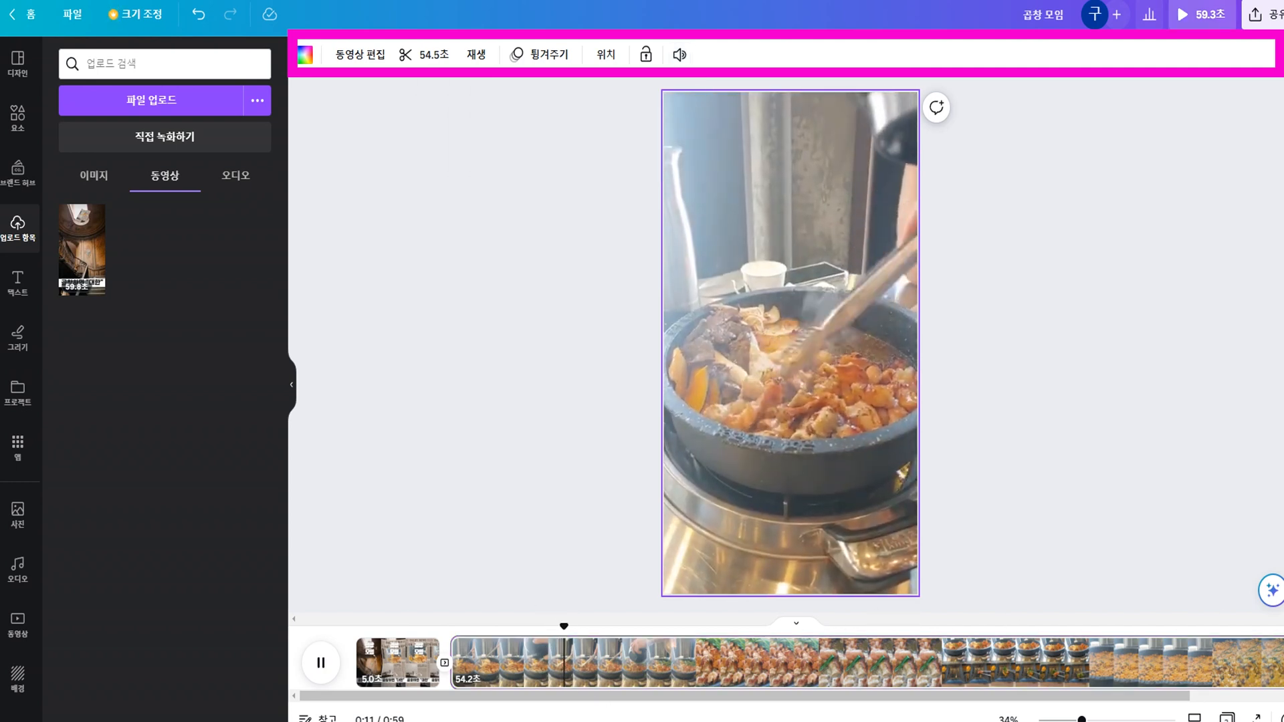
key(space)
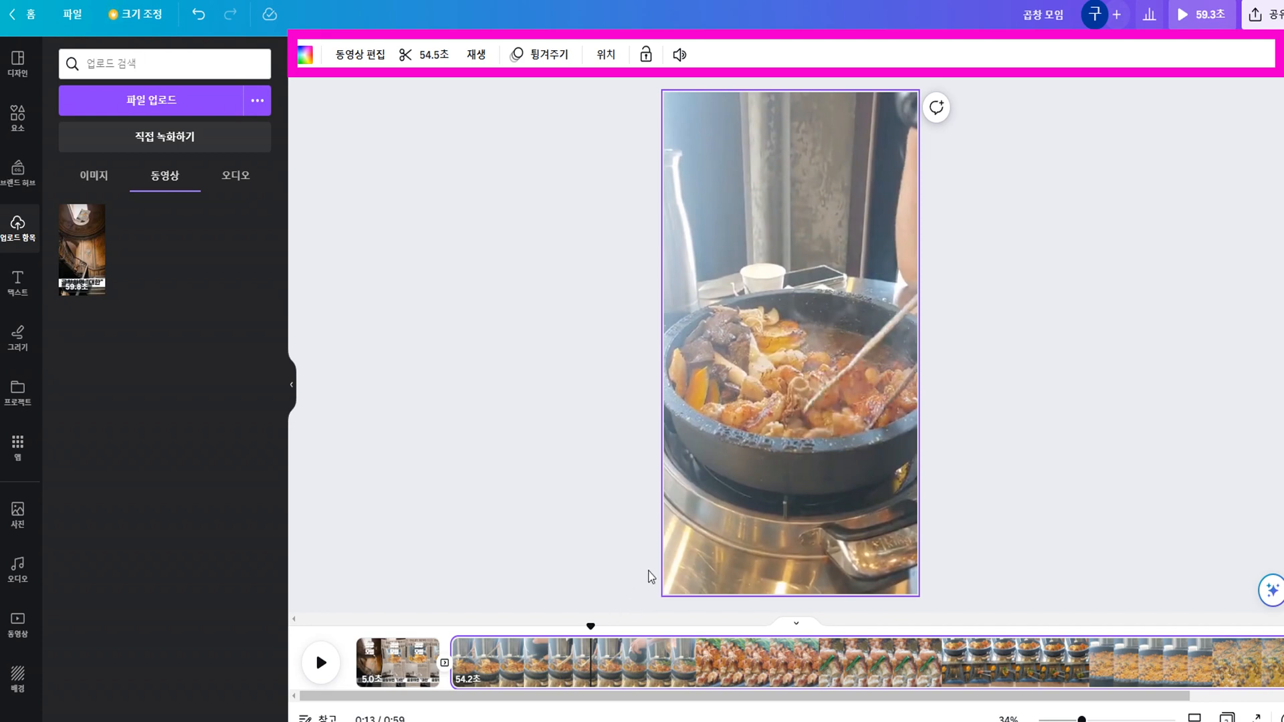
Split the second page at about 0:11 on the timeline.
drag(591, 628, 552, 656)
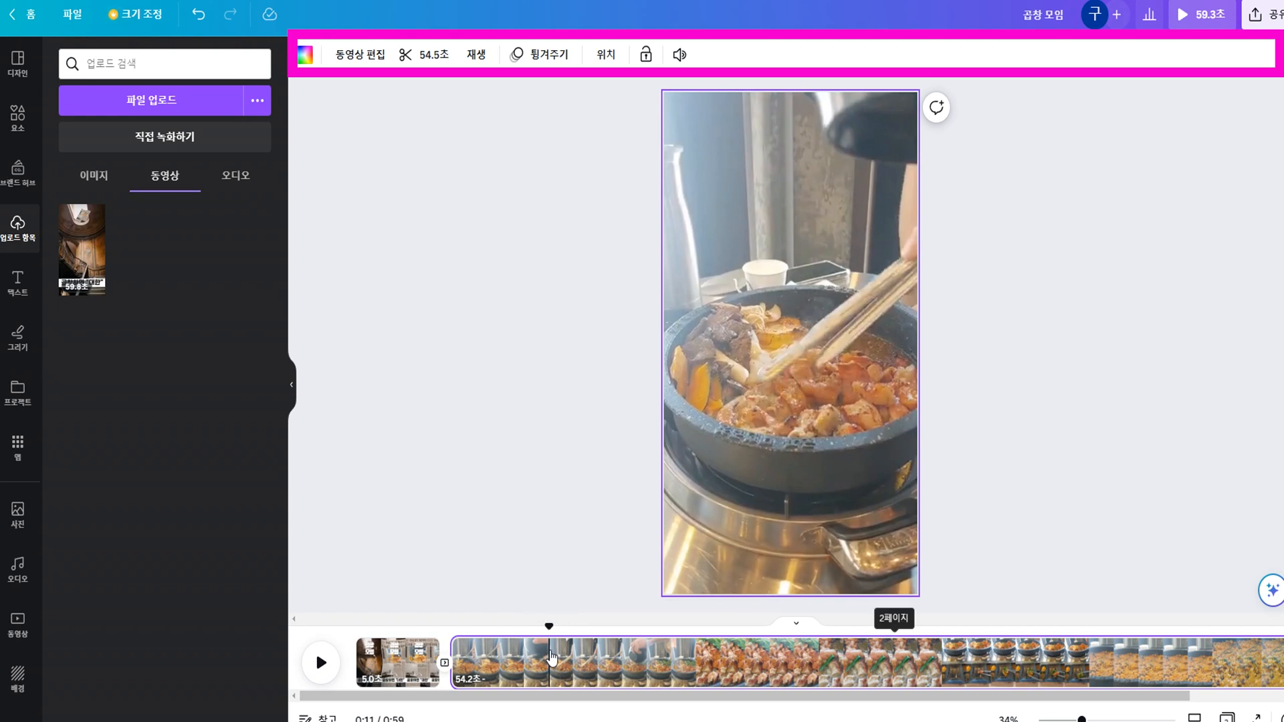
right_click(552, 657)
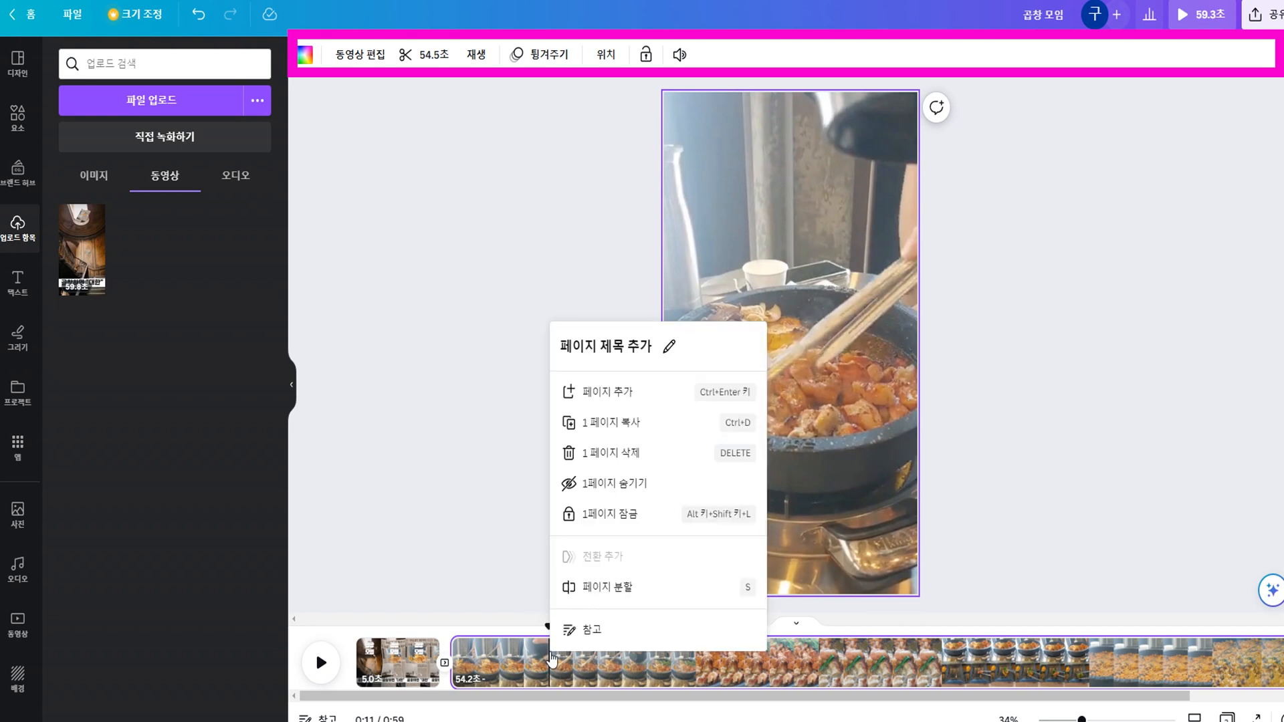
click(616, 589)
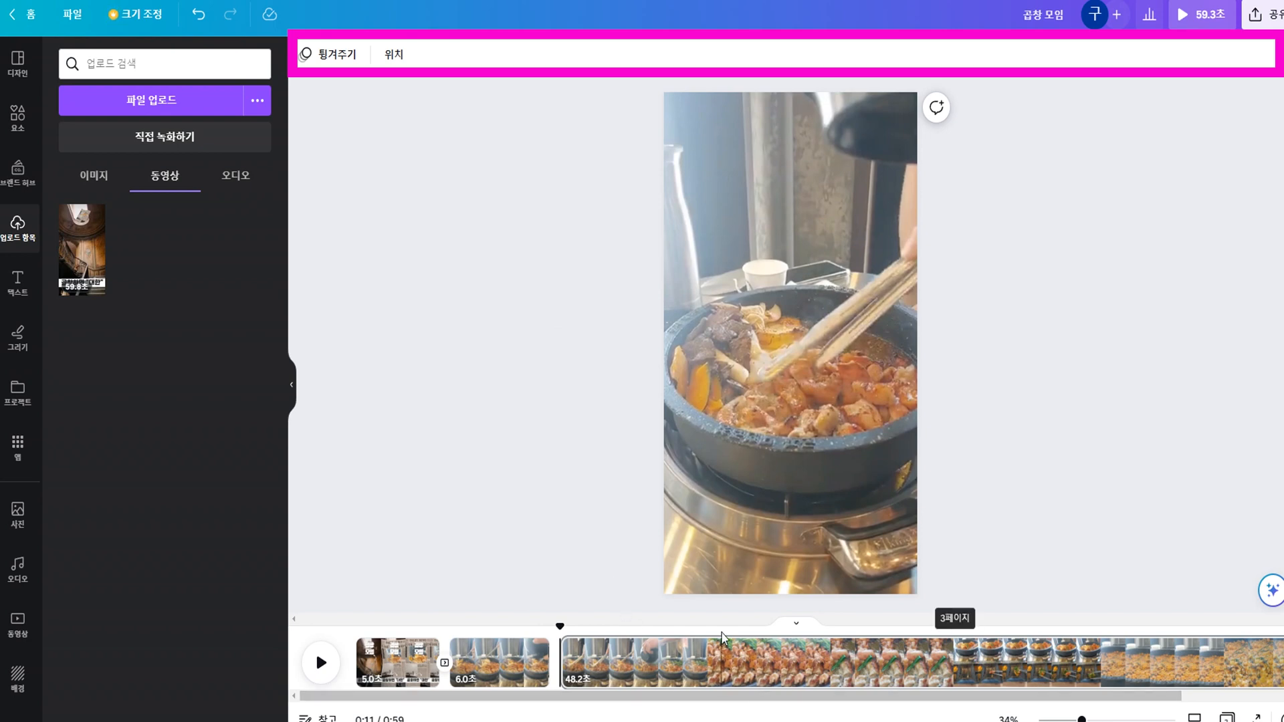
Find where the scene changes to the pot and sauce tray, and split the third page there, at about 0:34.
click(829, 628)
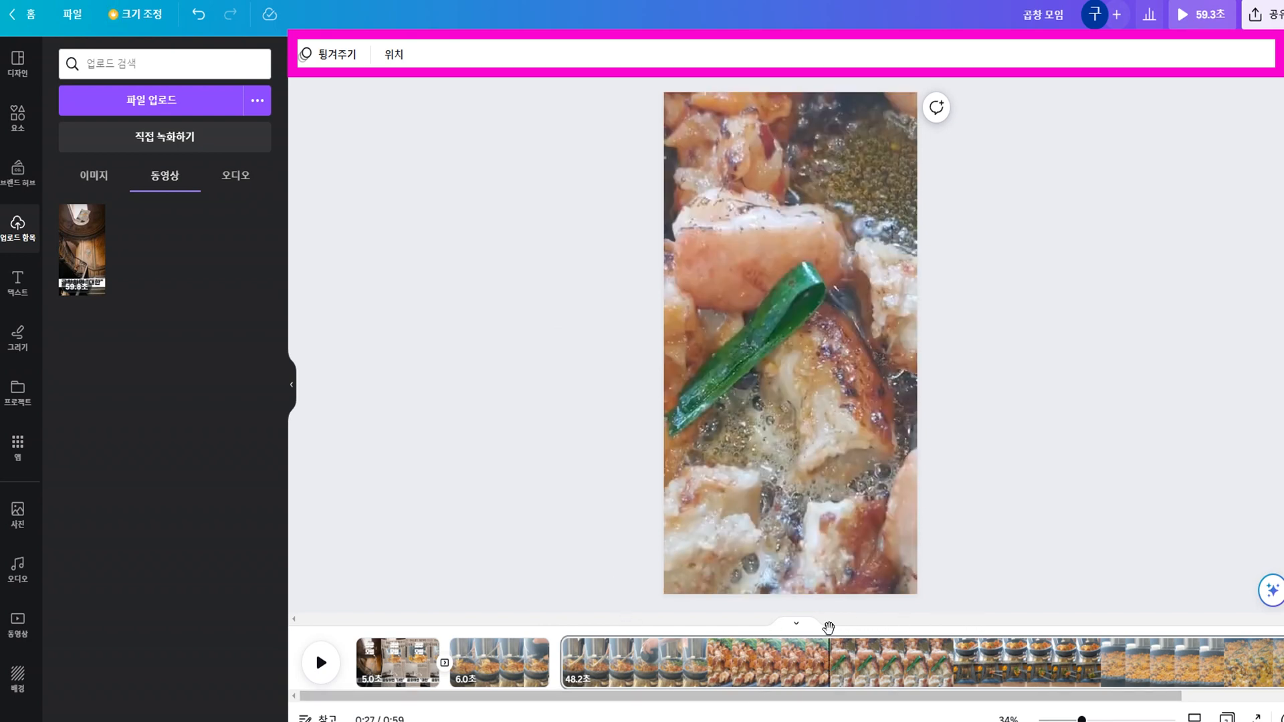
click(954, 644)
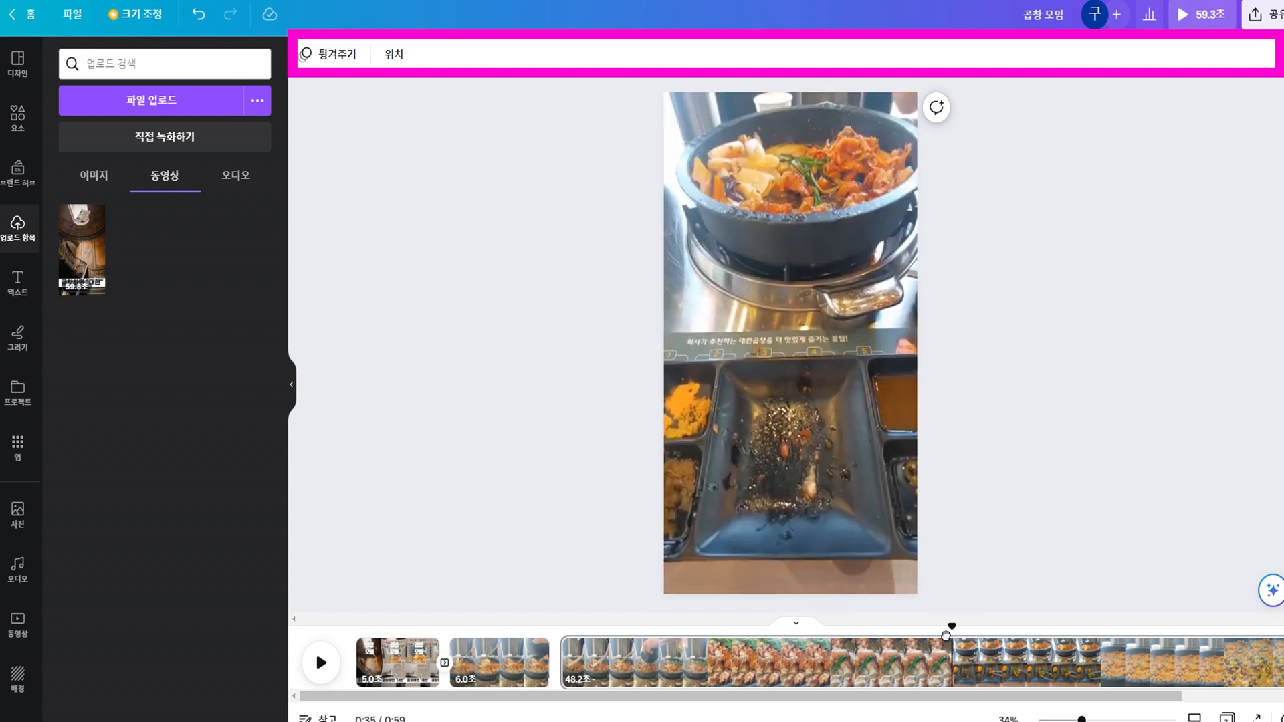
drag(952, 629, 939, 637)
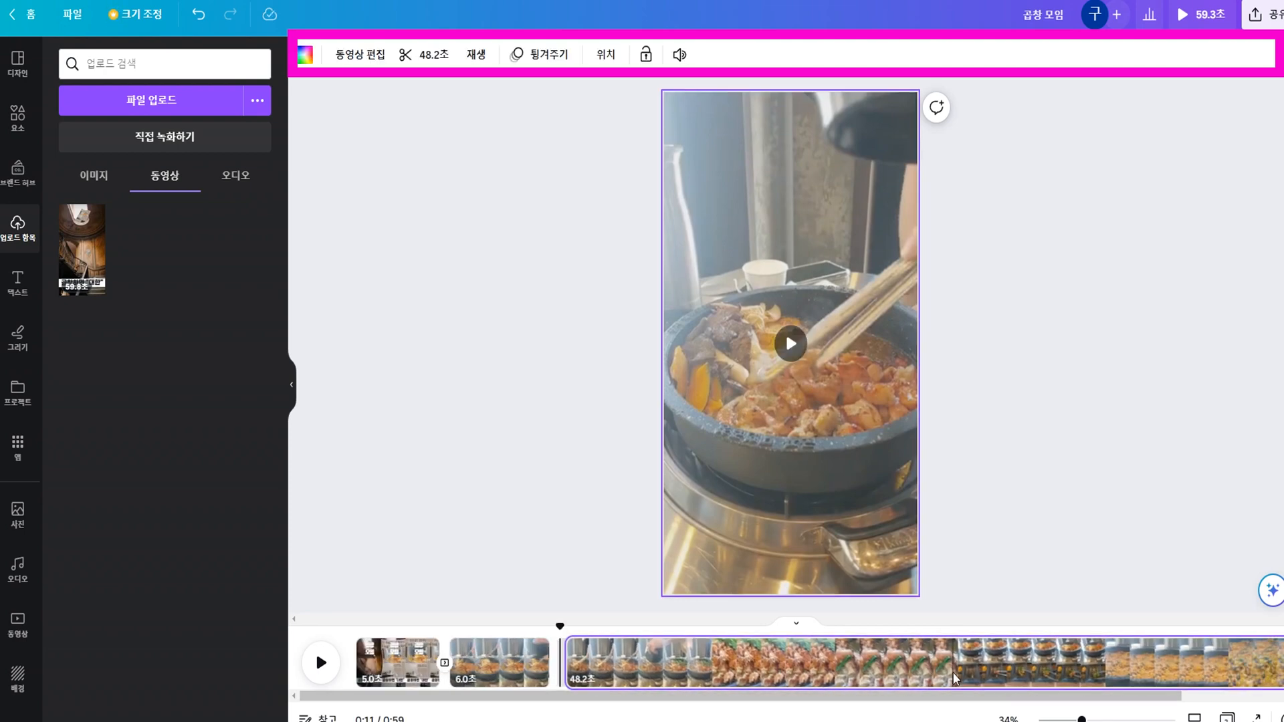
click(951, 631)
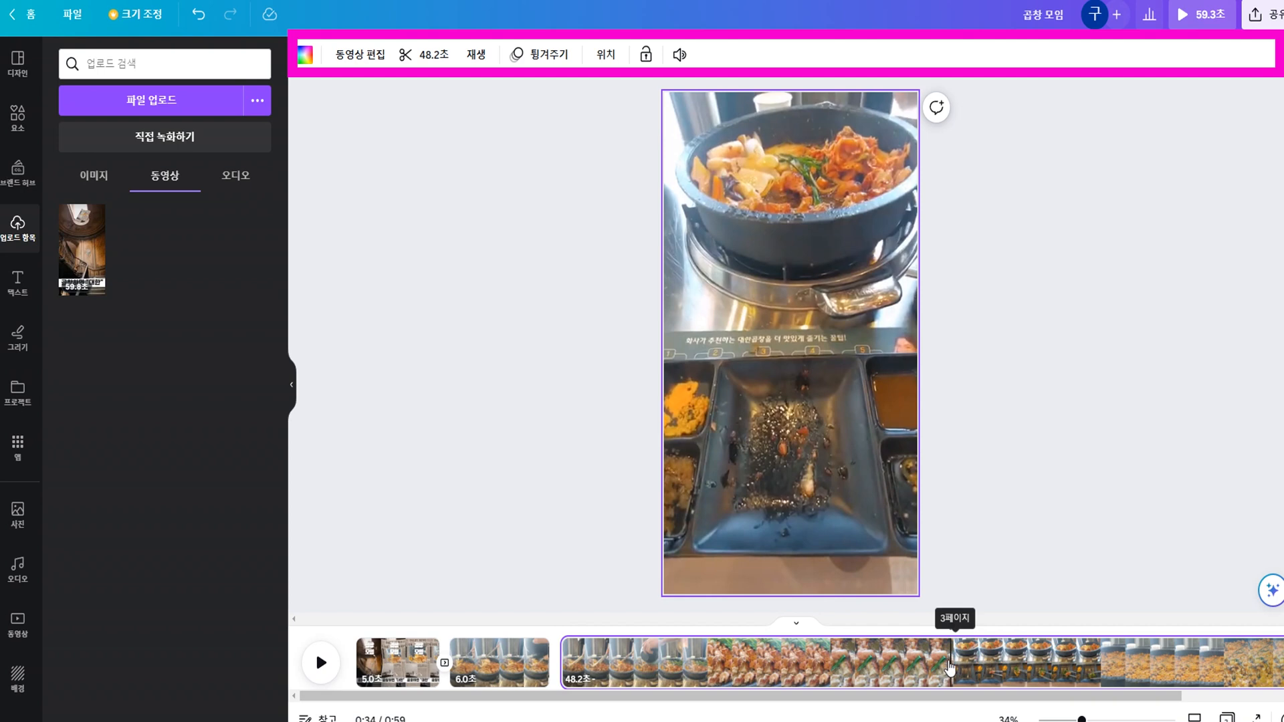
right_click(950, 668)
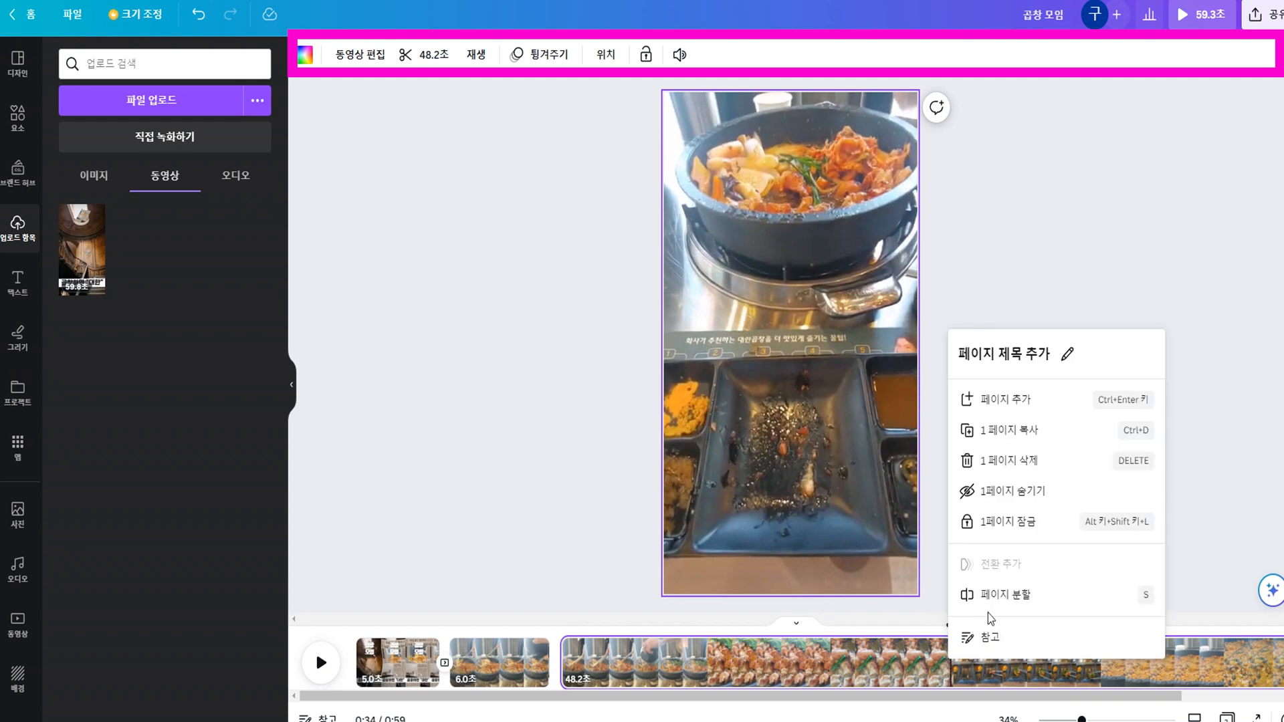
click(995, 596)
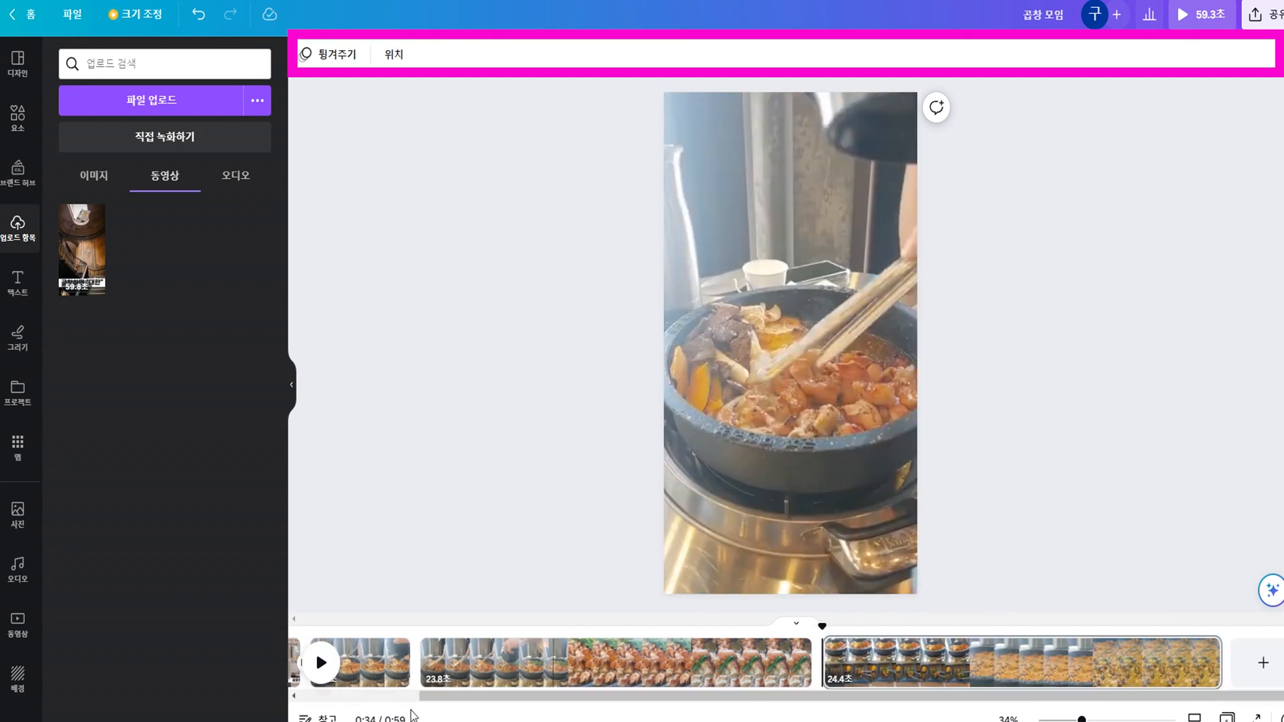
Set the volume of the third page's video, the 23.8-second clip, to 50.
click(547, 677)
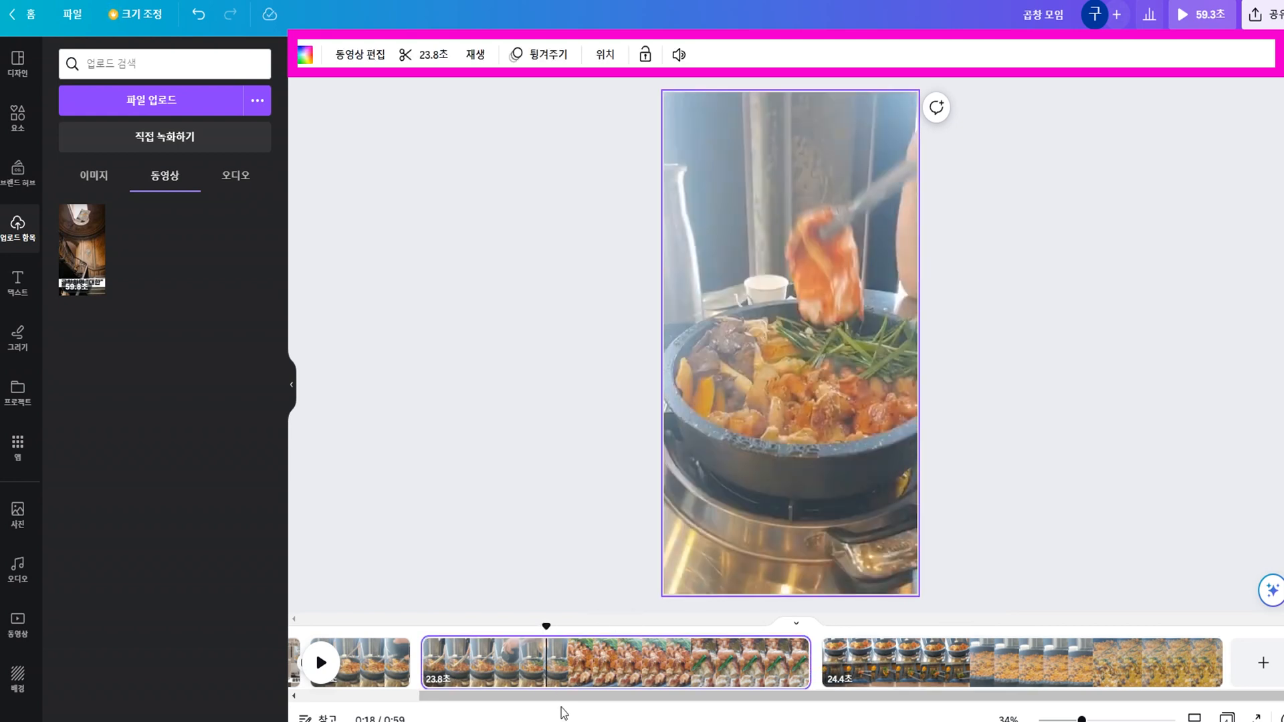
click(644, 666)
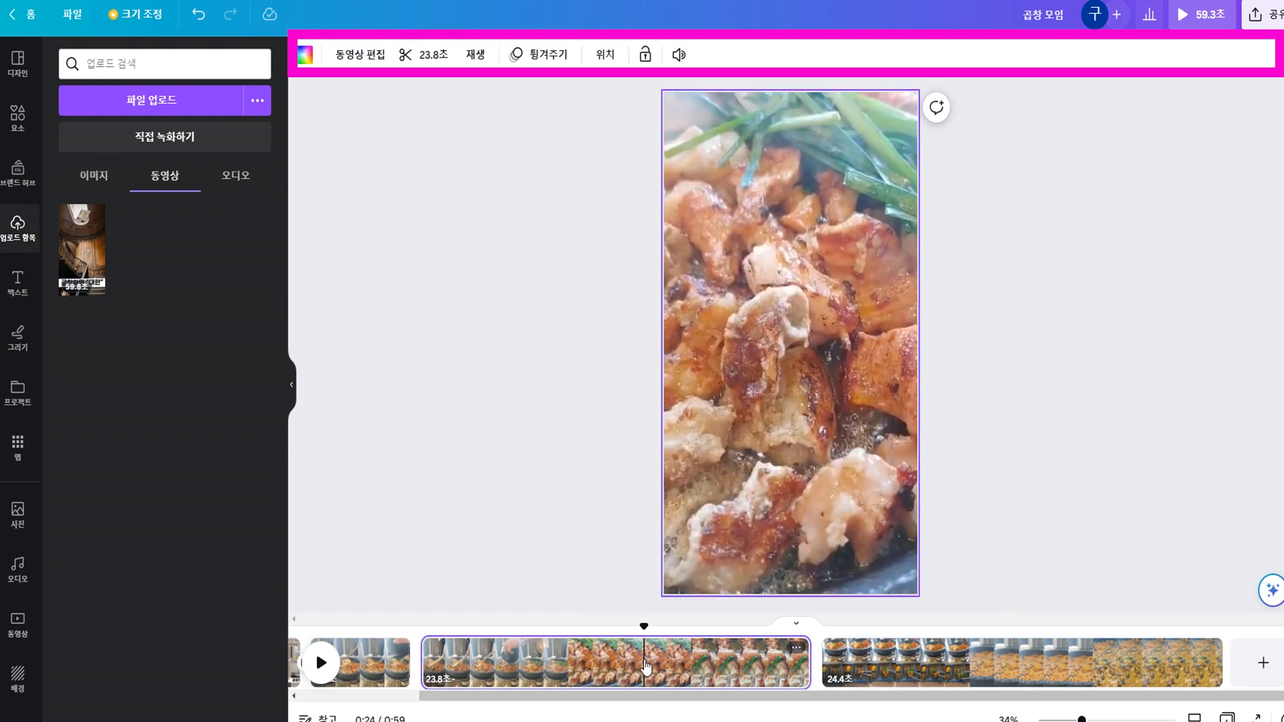
click(679, 55)
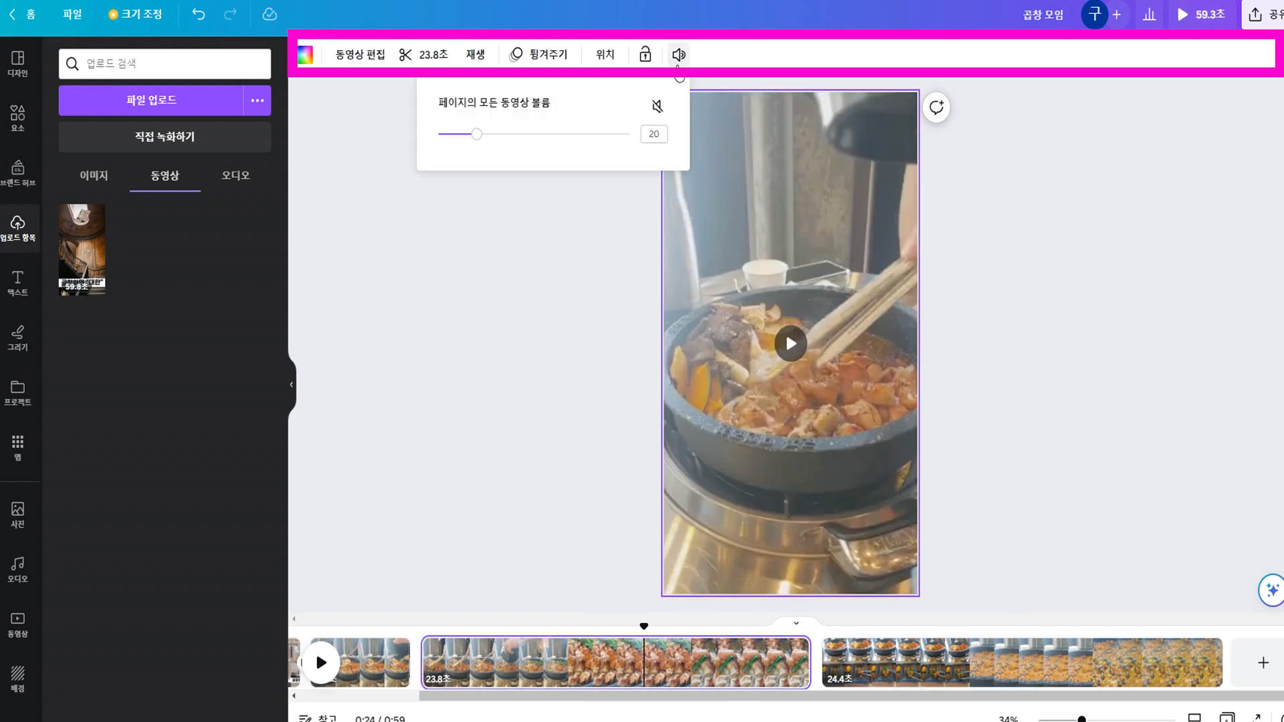
click(528, 135)
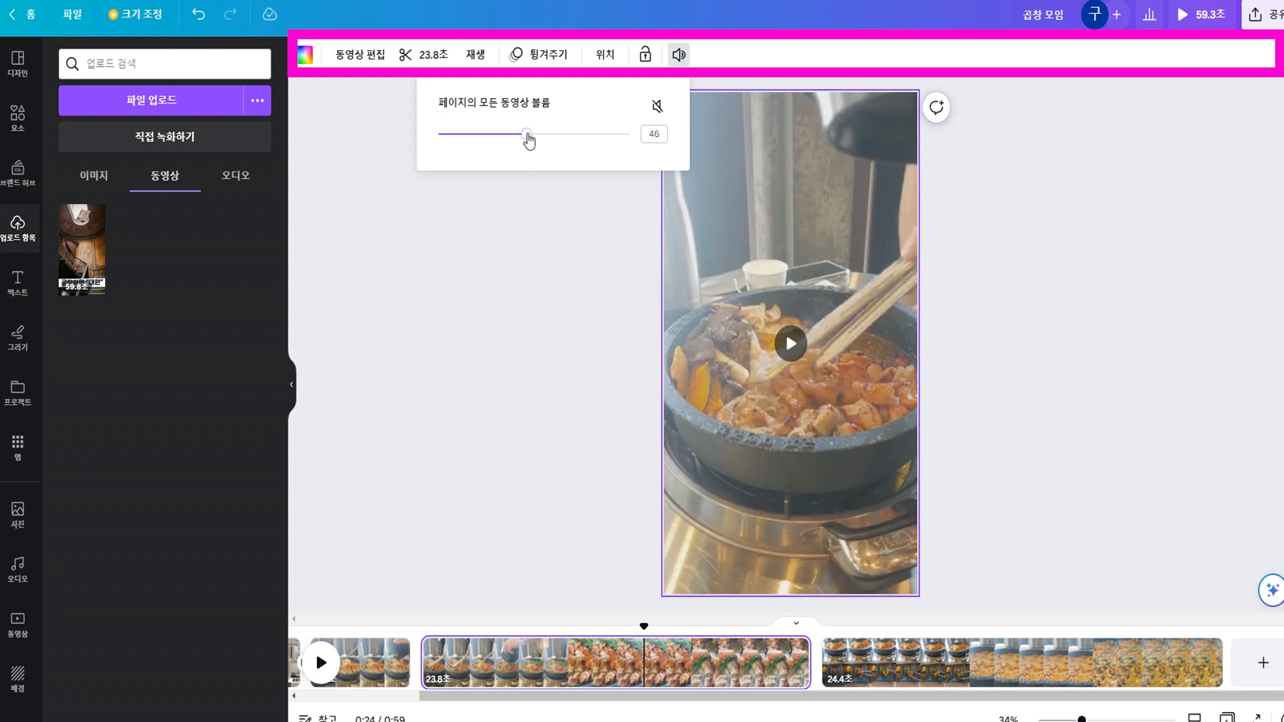
click(664, 134)
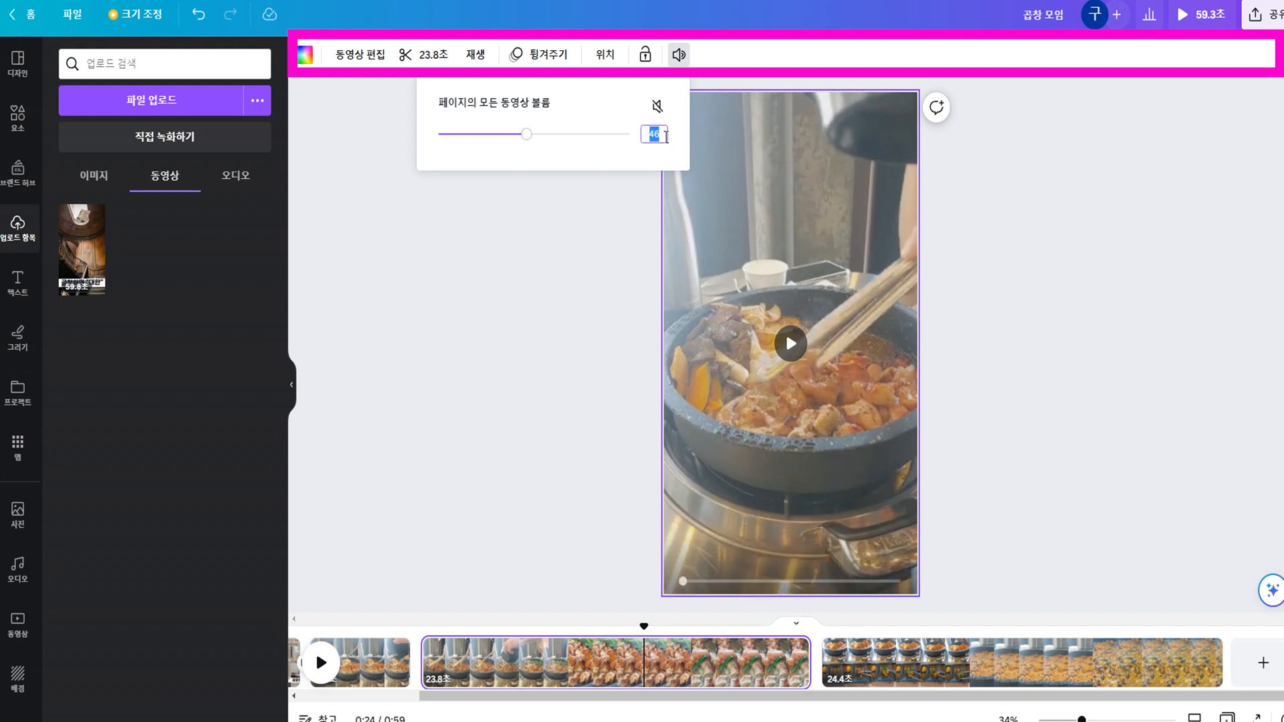
text(50)
key(Return)
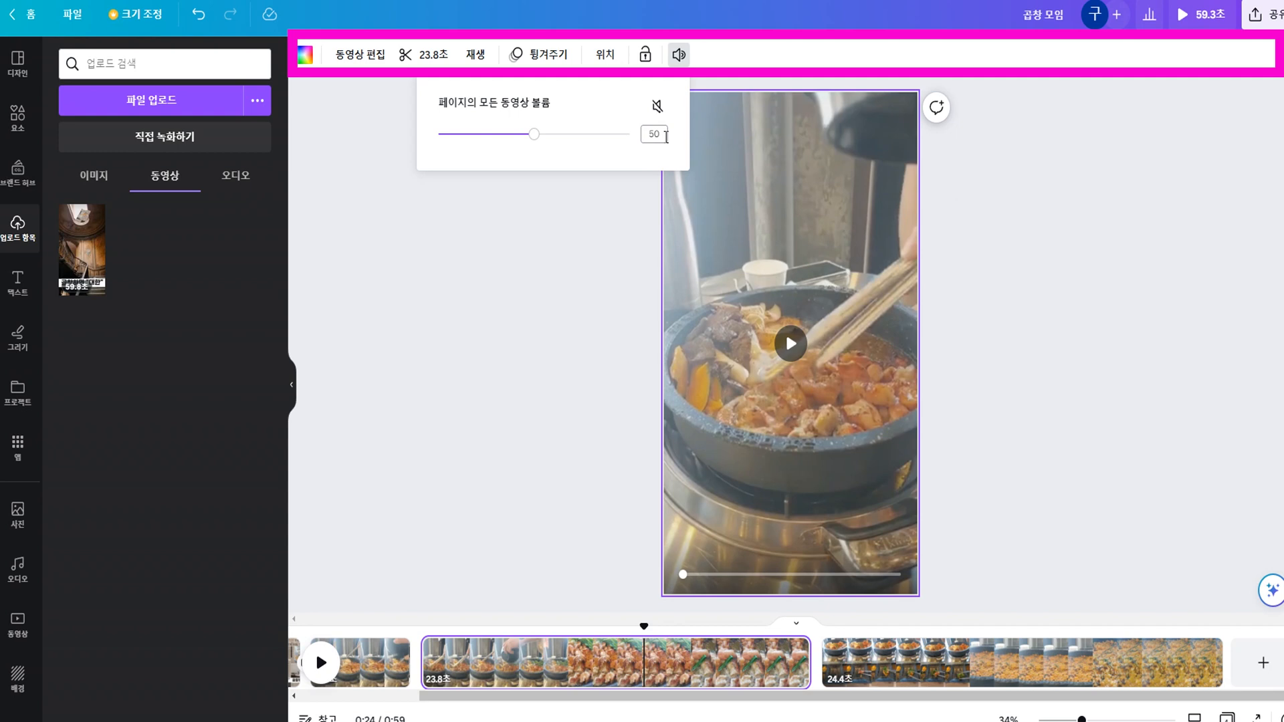
click(354, 628)
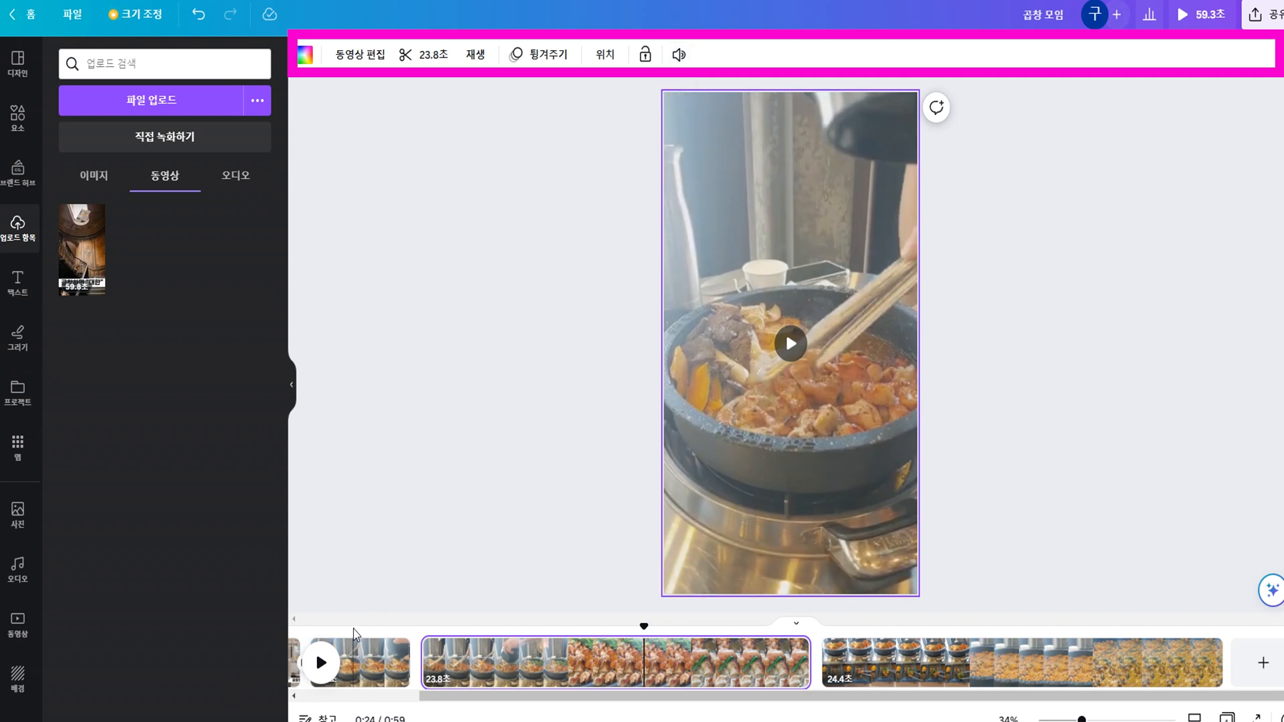
Play the whole video from the beginning through the third page to hear the clip volumes, and pause it.
click(354, 629)
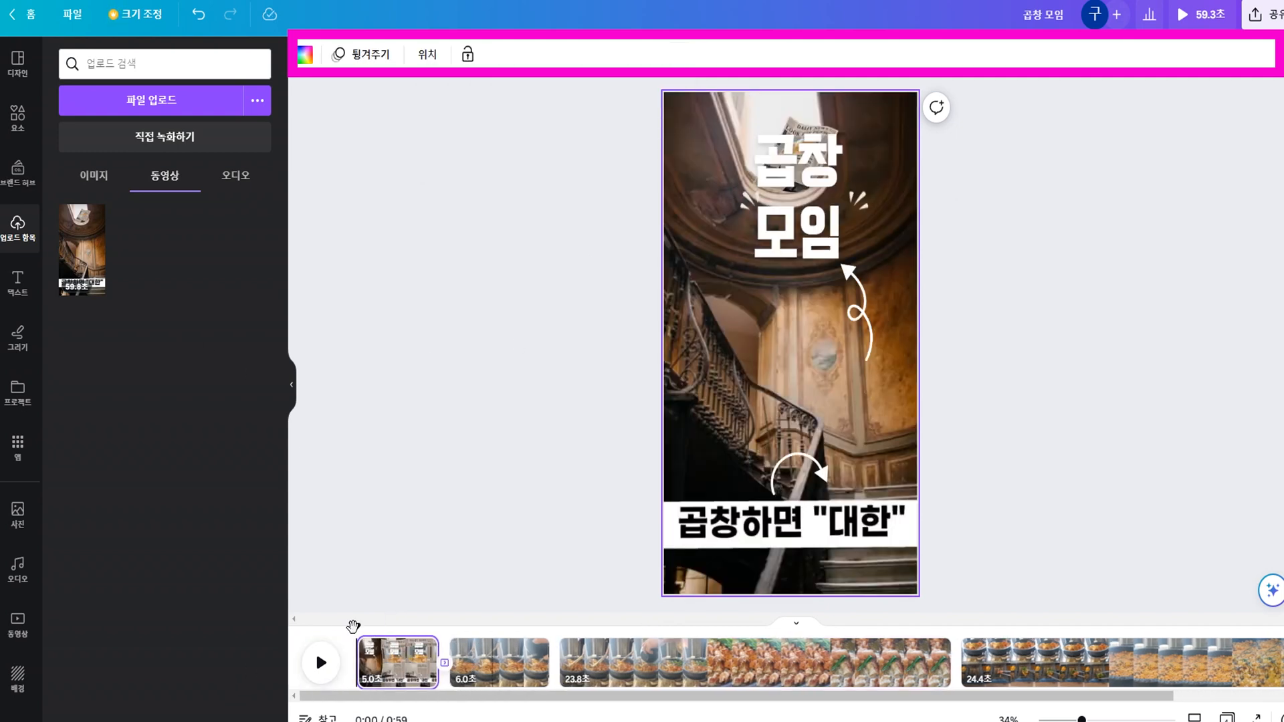
click(332, 672)
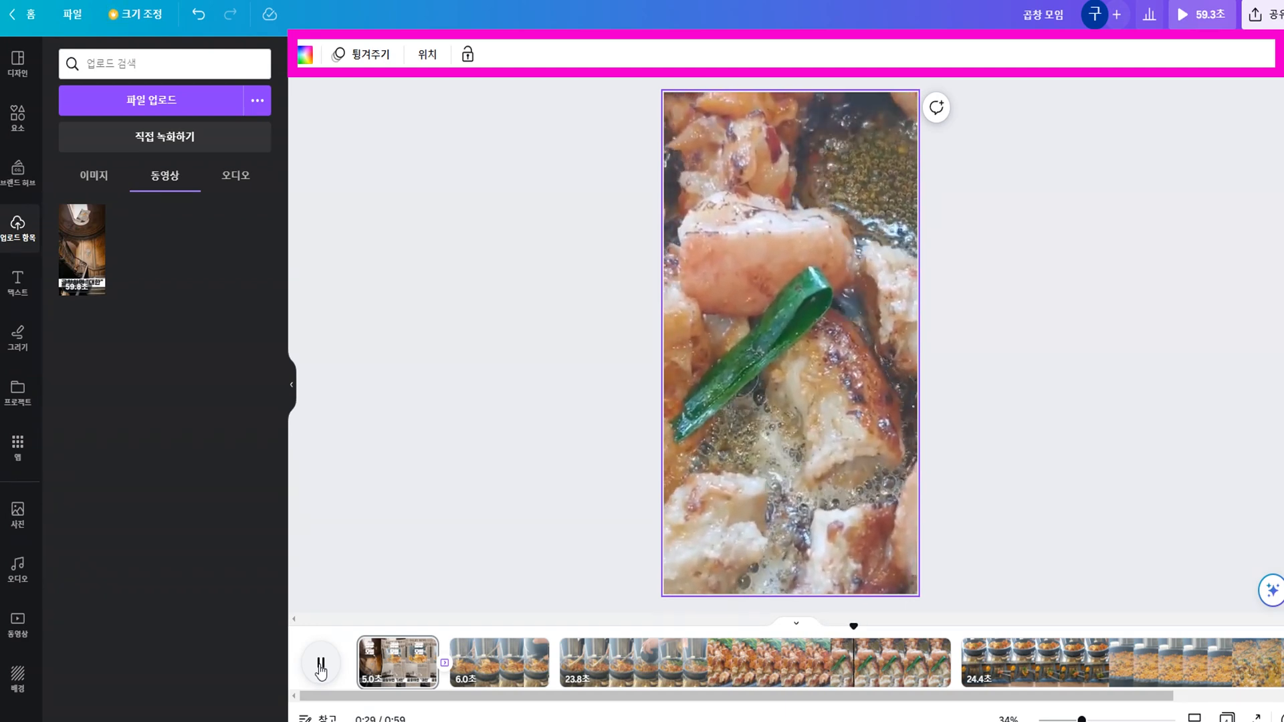
click(321, 665)
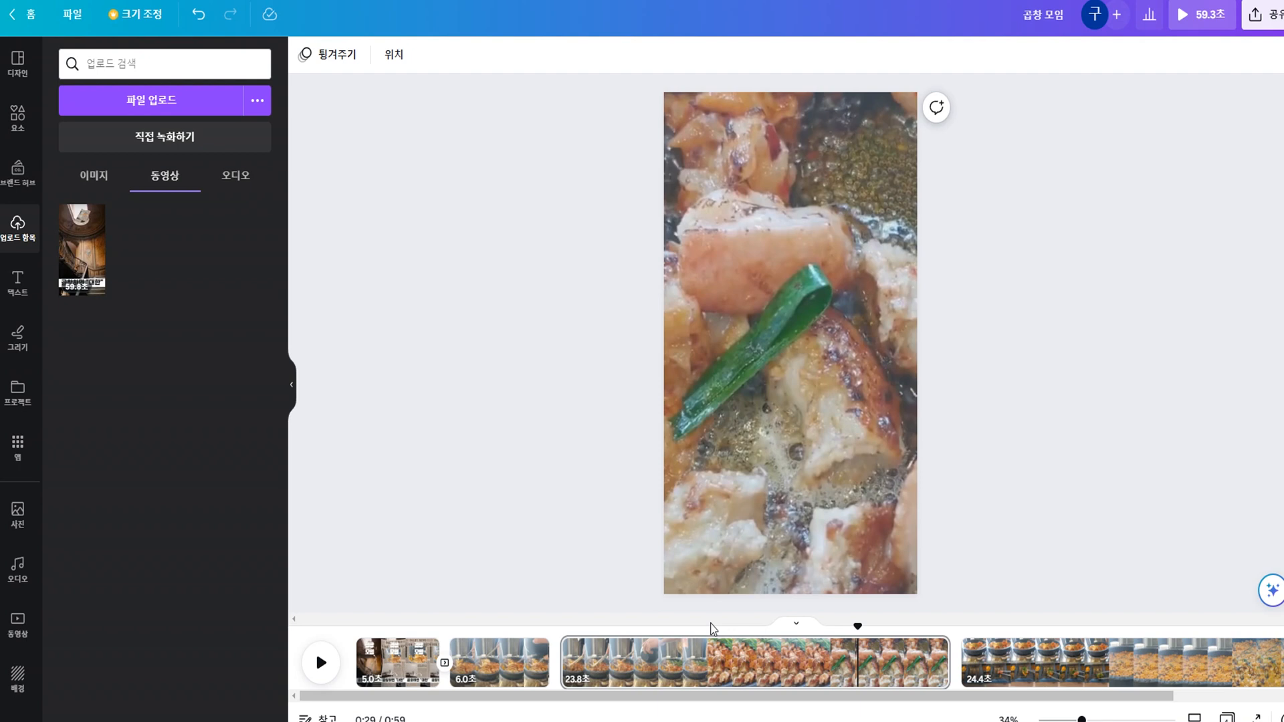
Add the uploaded audio file Toy_Piano (잔잔한).mp3 to the timeline as background music.
click(844, 679)
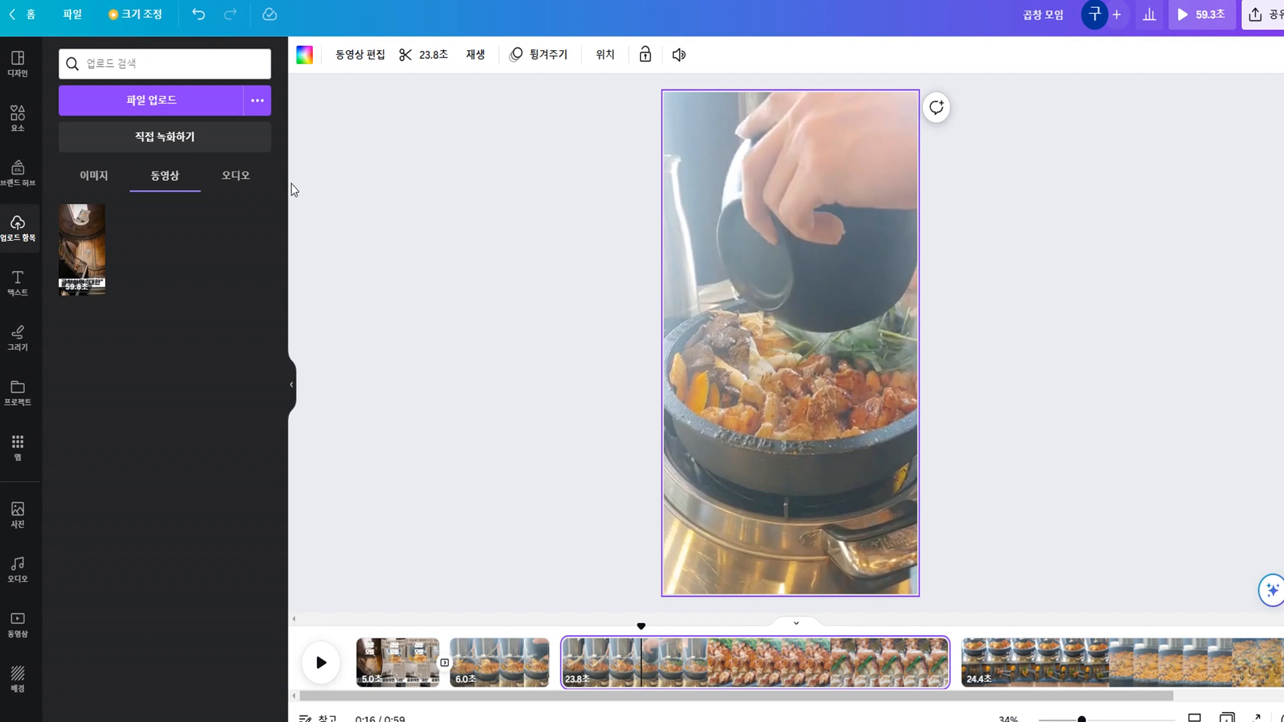
click(229, 179)
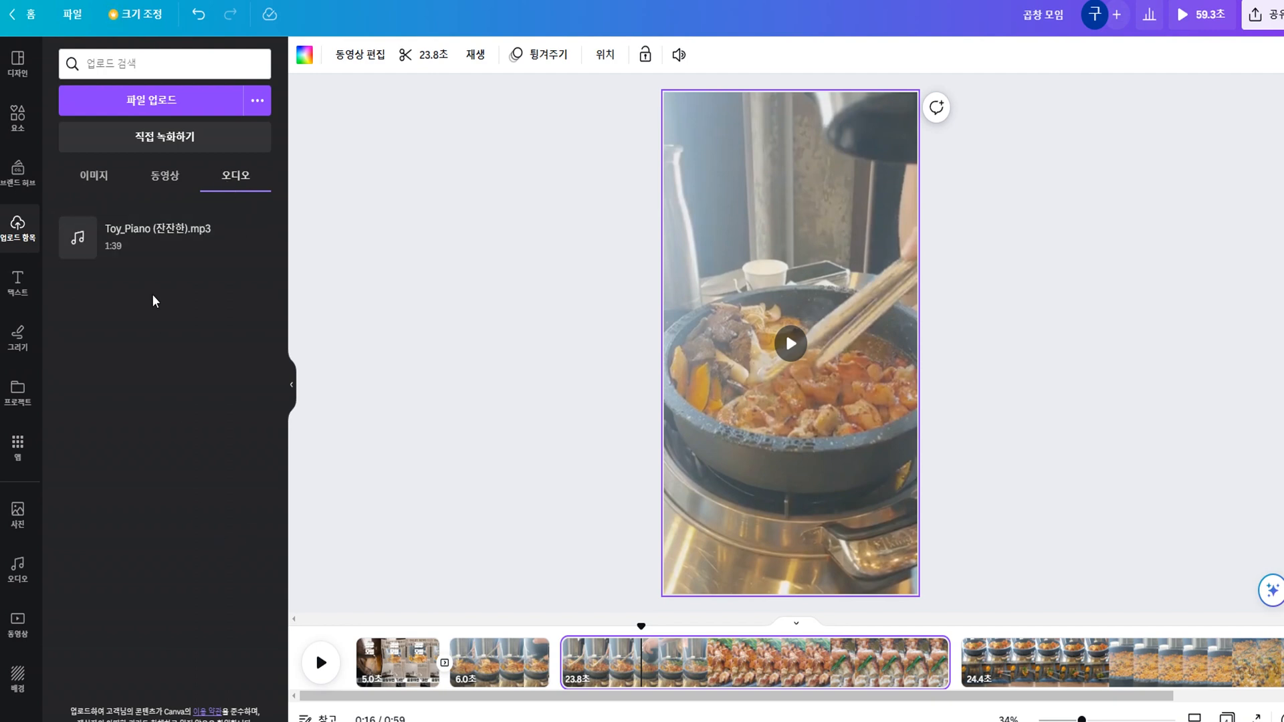
mouse_move(138, 241)
mouse_down()
mouse_move(266, 400)
mouse_move(235, 402)
mouse_move(103, 238)
mouse_move(146, 230)
mouse_move(145, 269)
mouse_move(211, 416)
mouse_move(135, 276)
mouse_move(136, 221)
mouse_up()
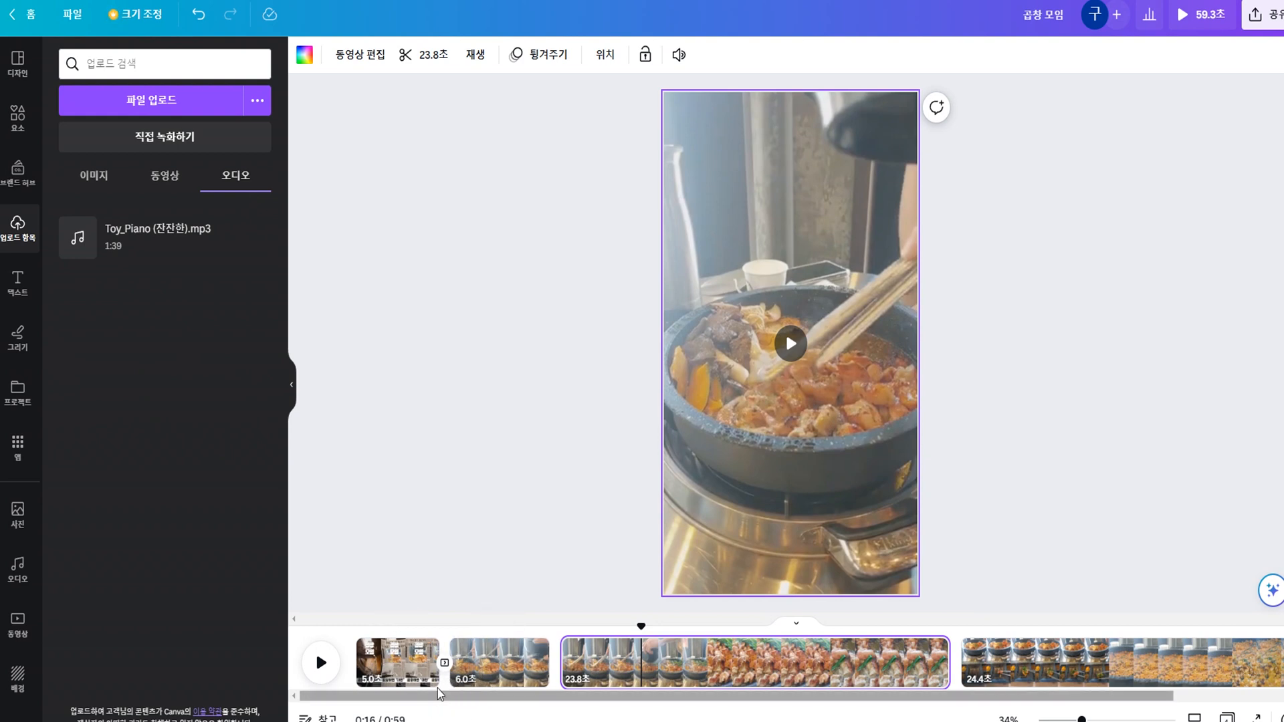
drag(77, 244, 484, 673)
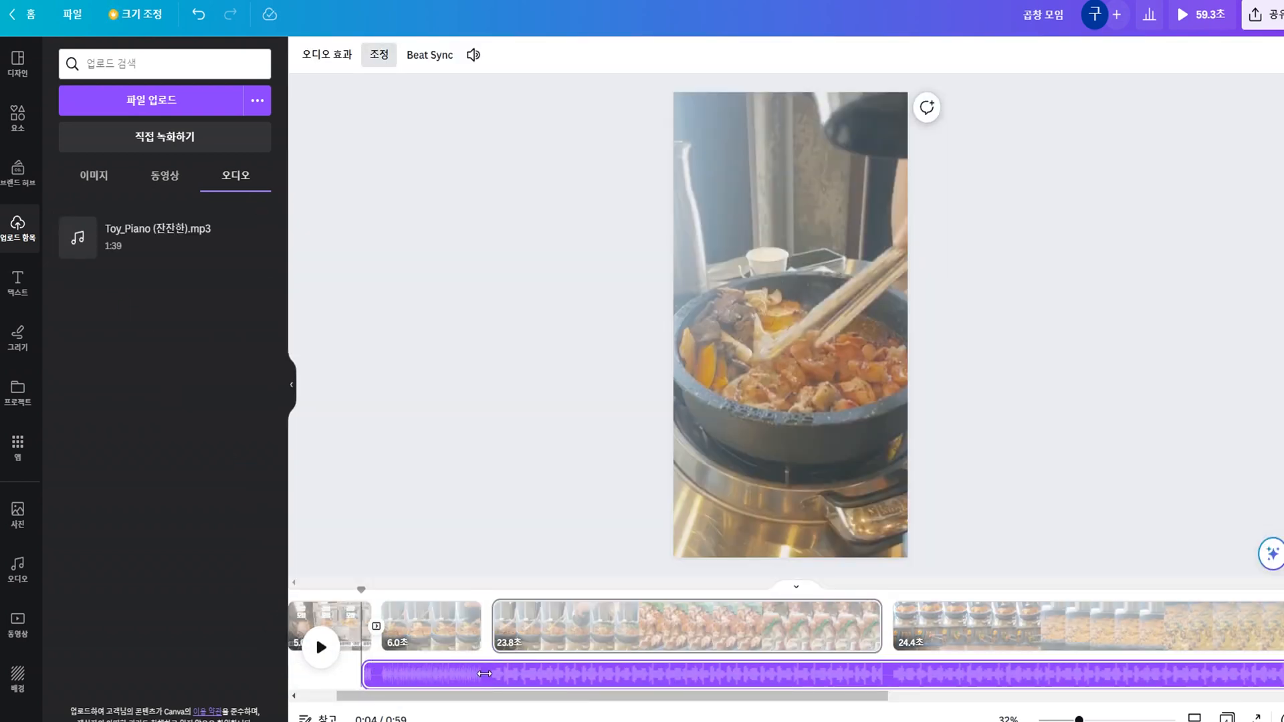
Move the music track to the very beginning of the video at 0:00.
drag(339, 694, 270, 693)
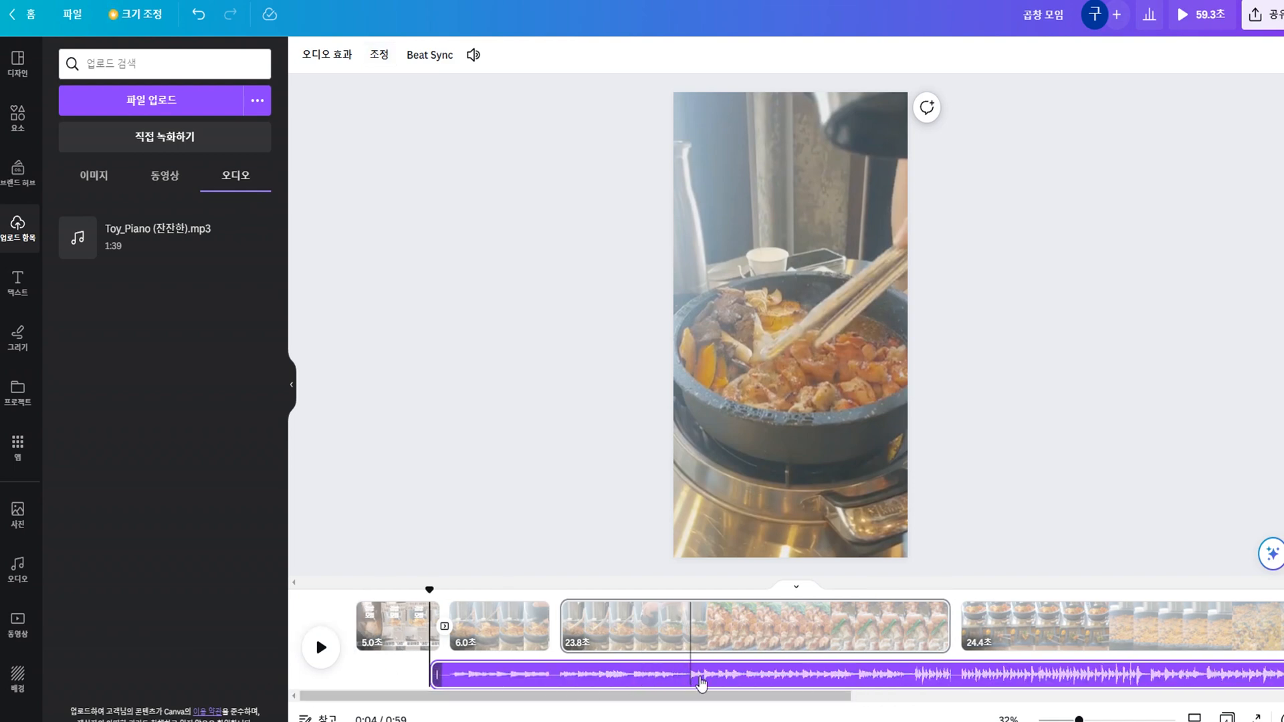
drag(731, 676, 679, 686)
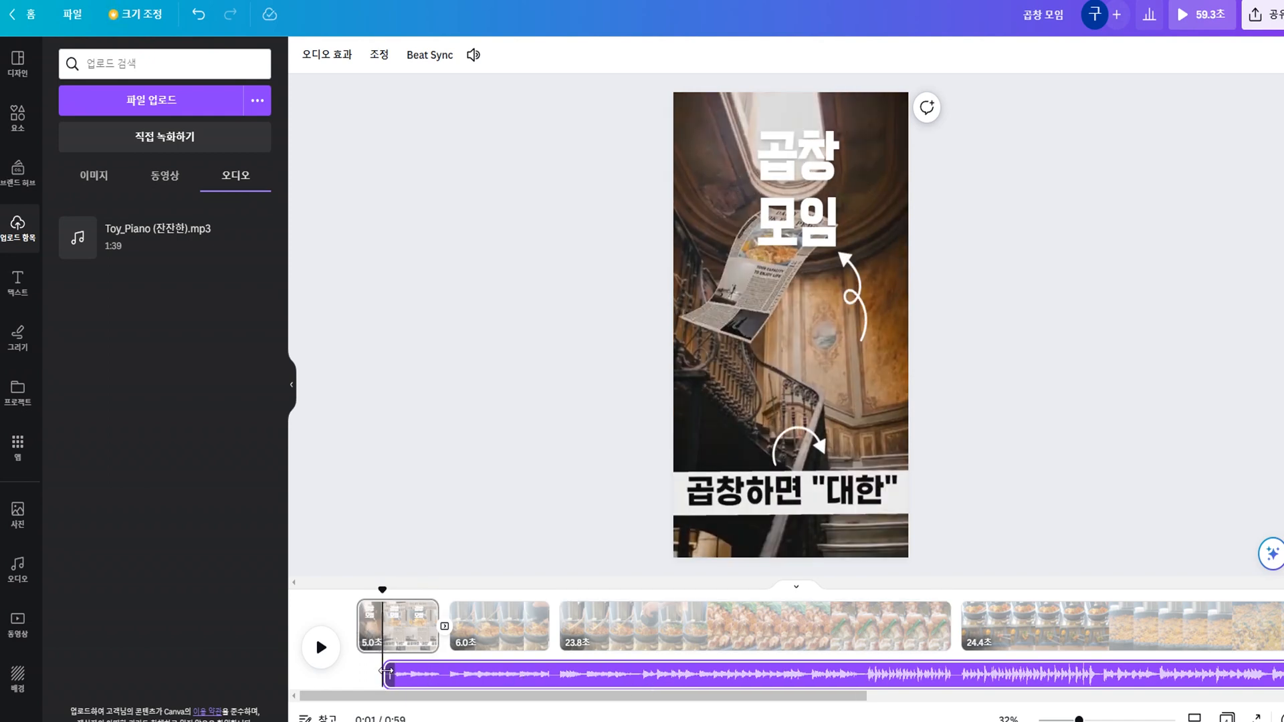
drag(550, 682, 465, 691)
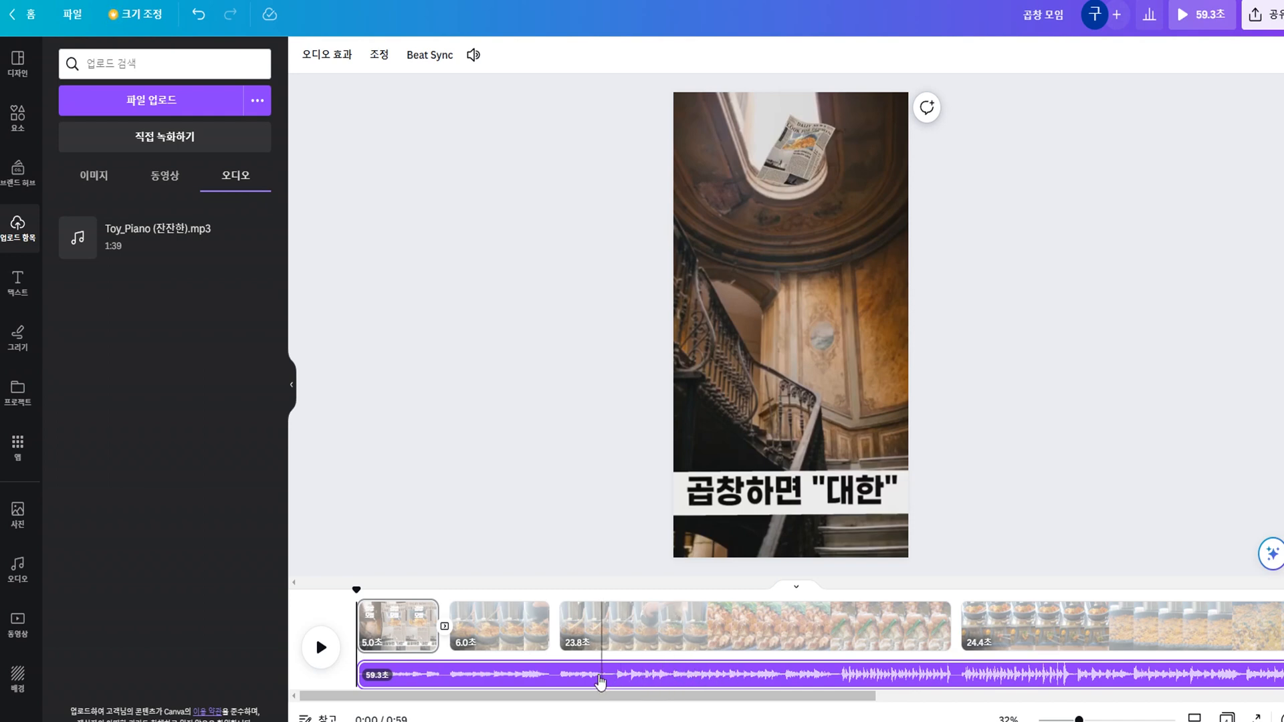
Play the video from the beginning to hear the background music with the clips, and pause it.
click(598, 677)
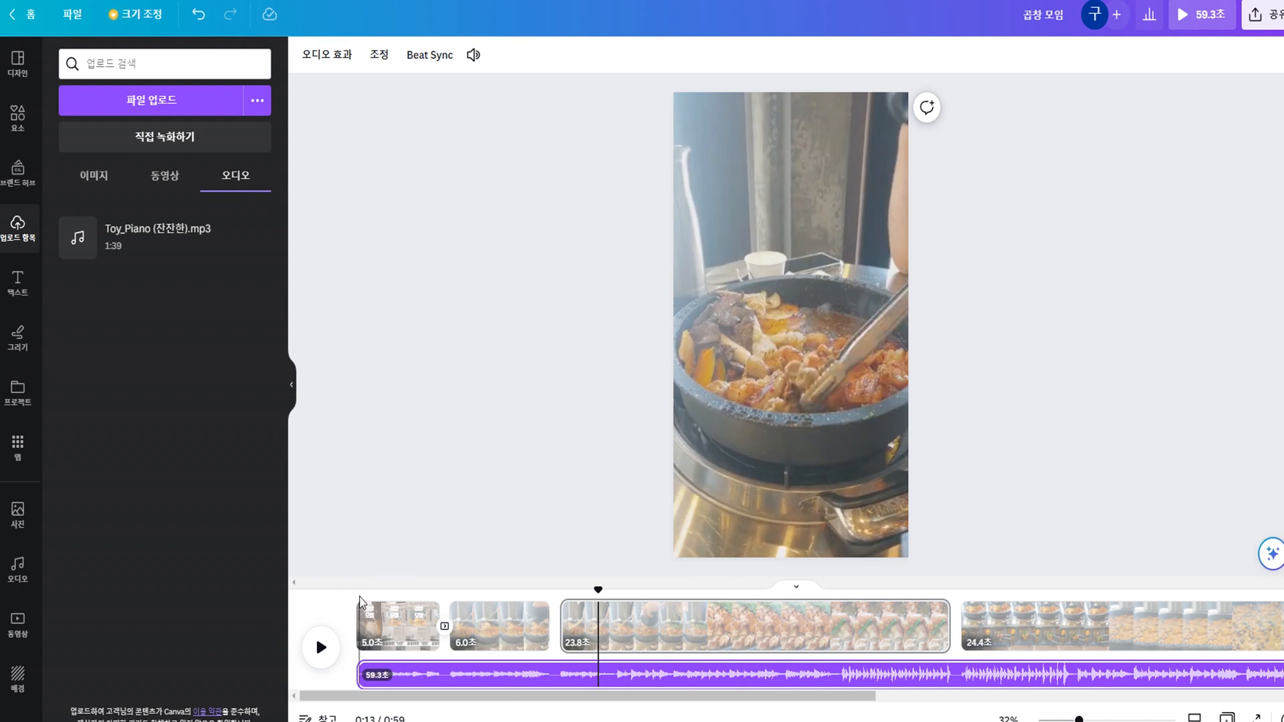
click(360, 597)
click(320, 647)
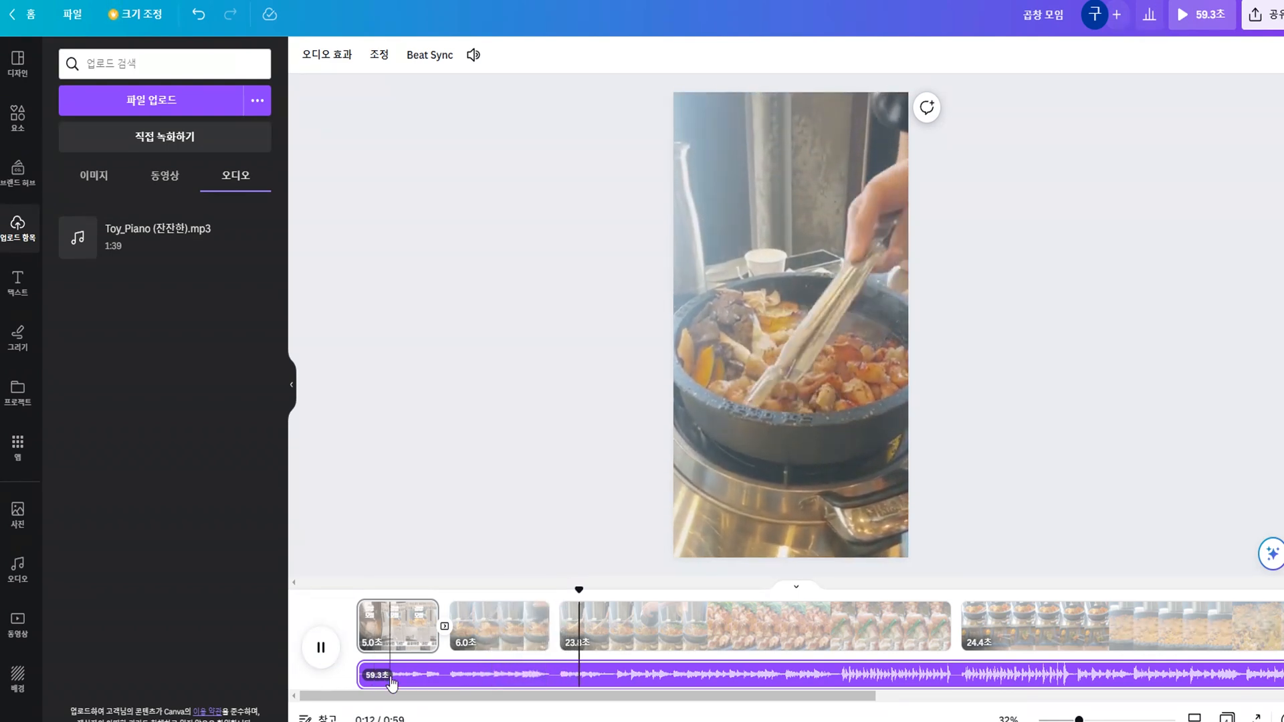
click(321, 650)
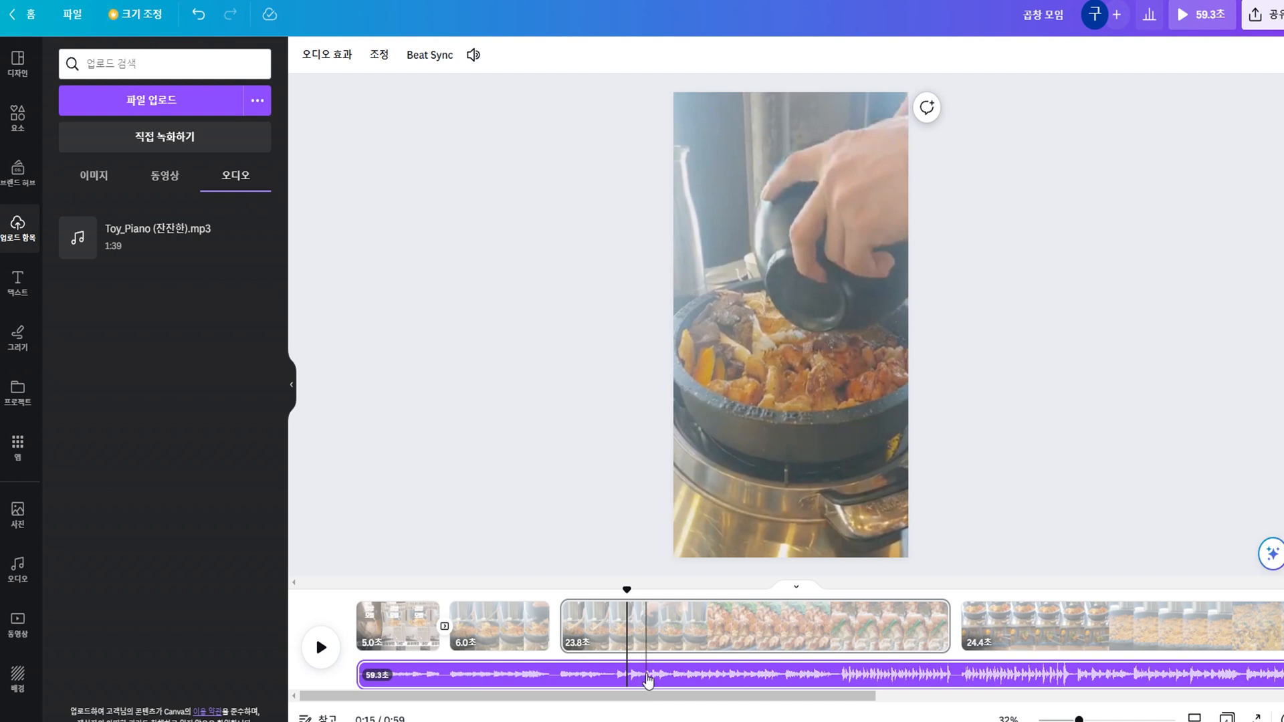
Split the music track at about 0:16 and again at about 0:40.
click(646, 676)
right_click(647, 681)
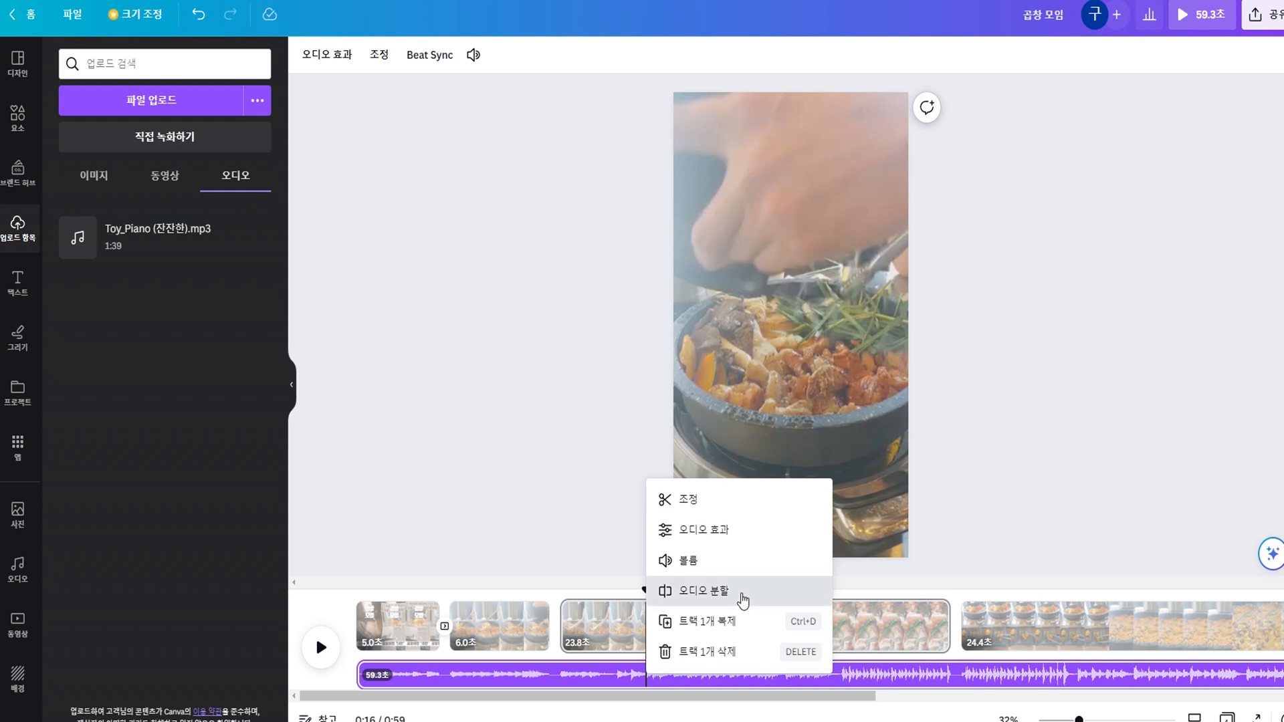
click(742, 600)
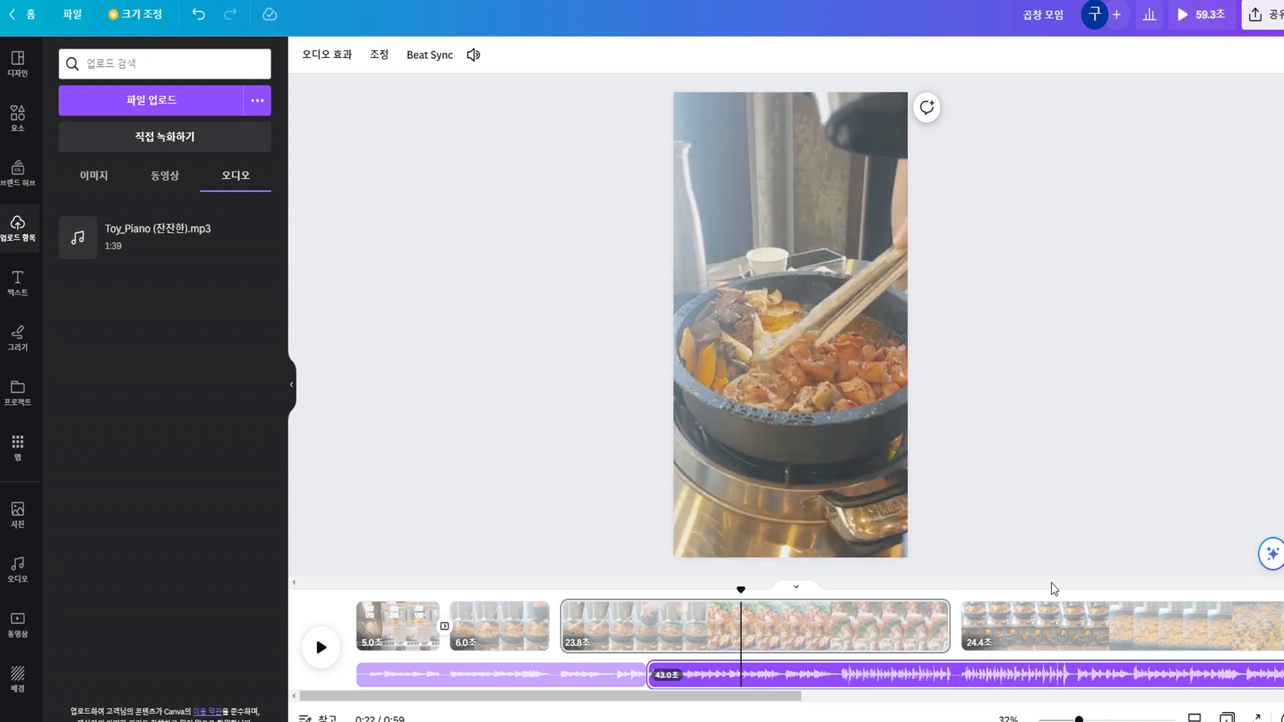
click(1054, 600)
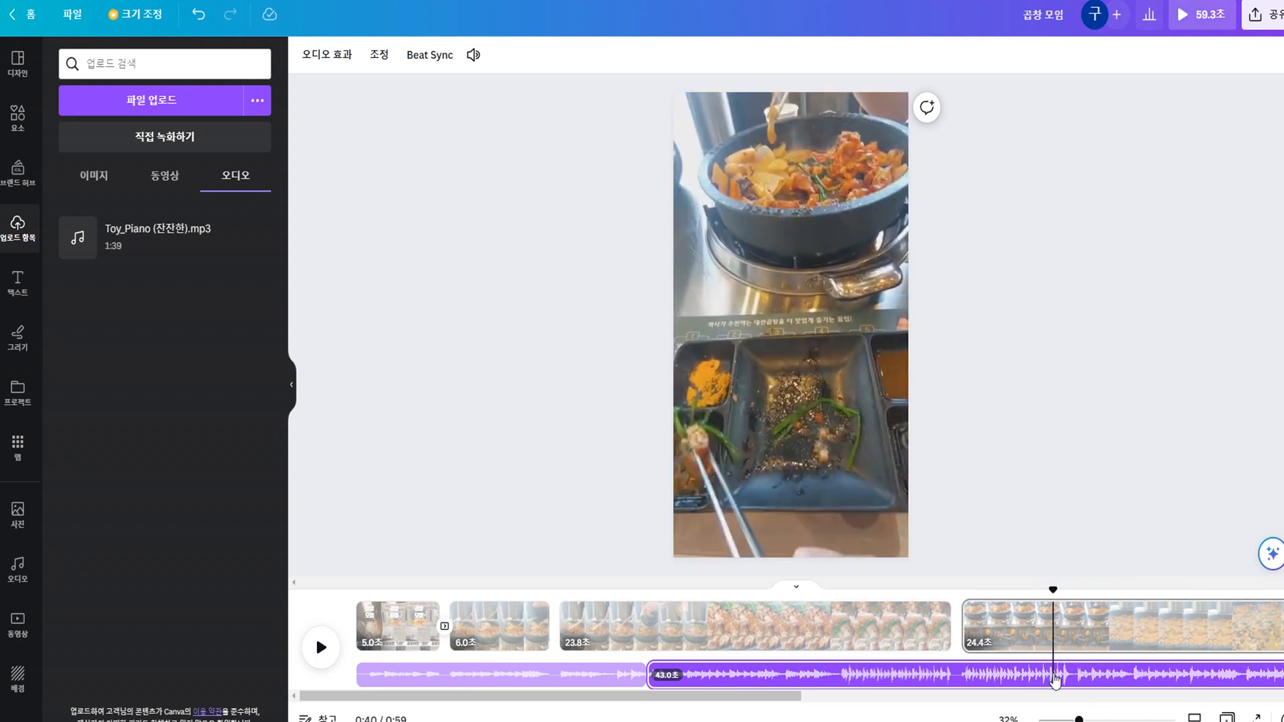
right_click(1055, 679)
click(1120, 589)
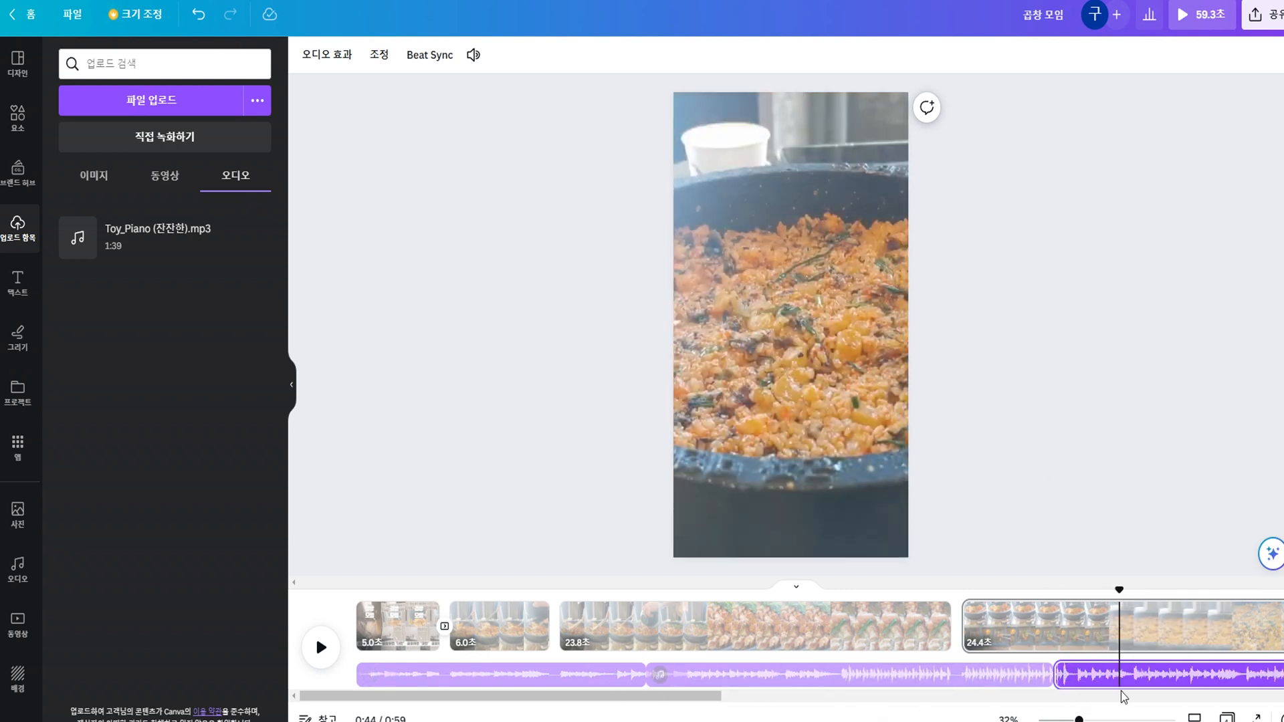
Select each of the three music segments in turn to check that they are separate.
click(541, 677)
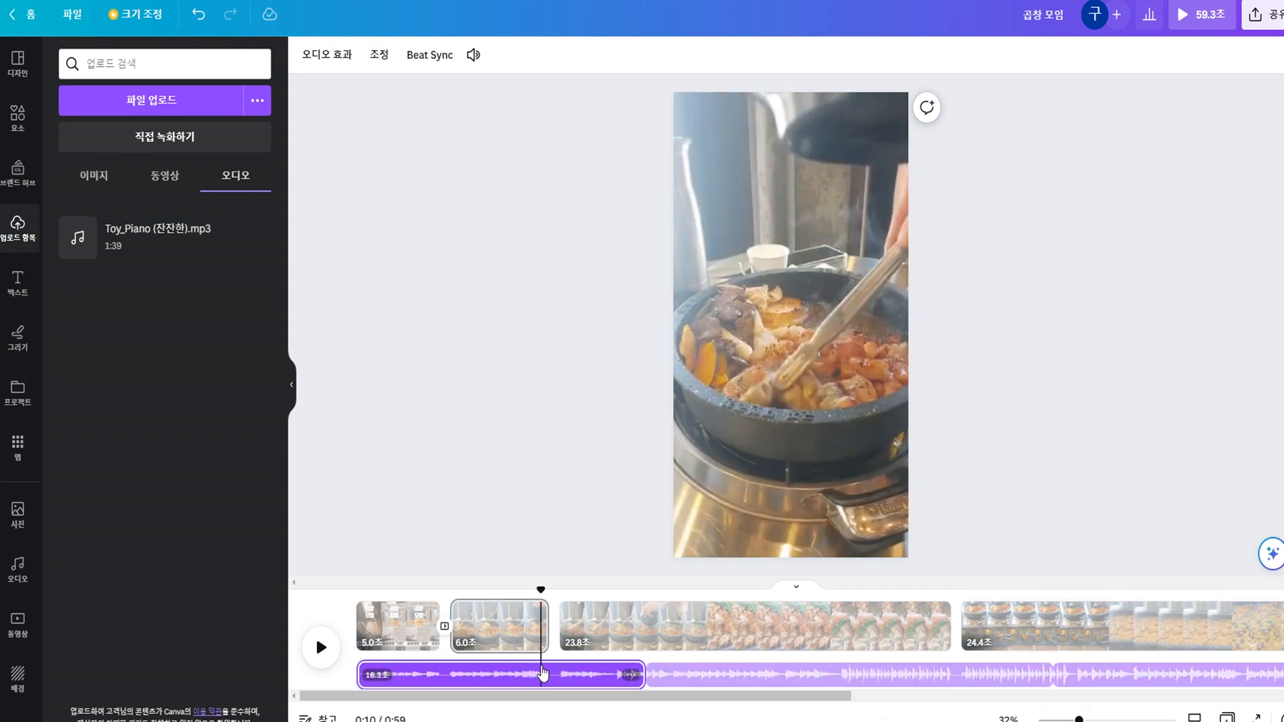
click(752, 682)
click(1159, 677)
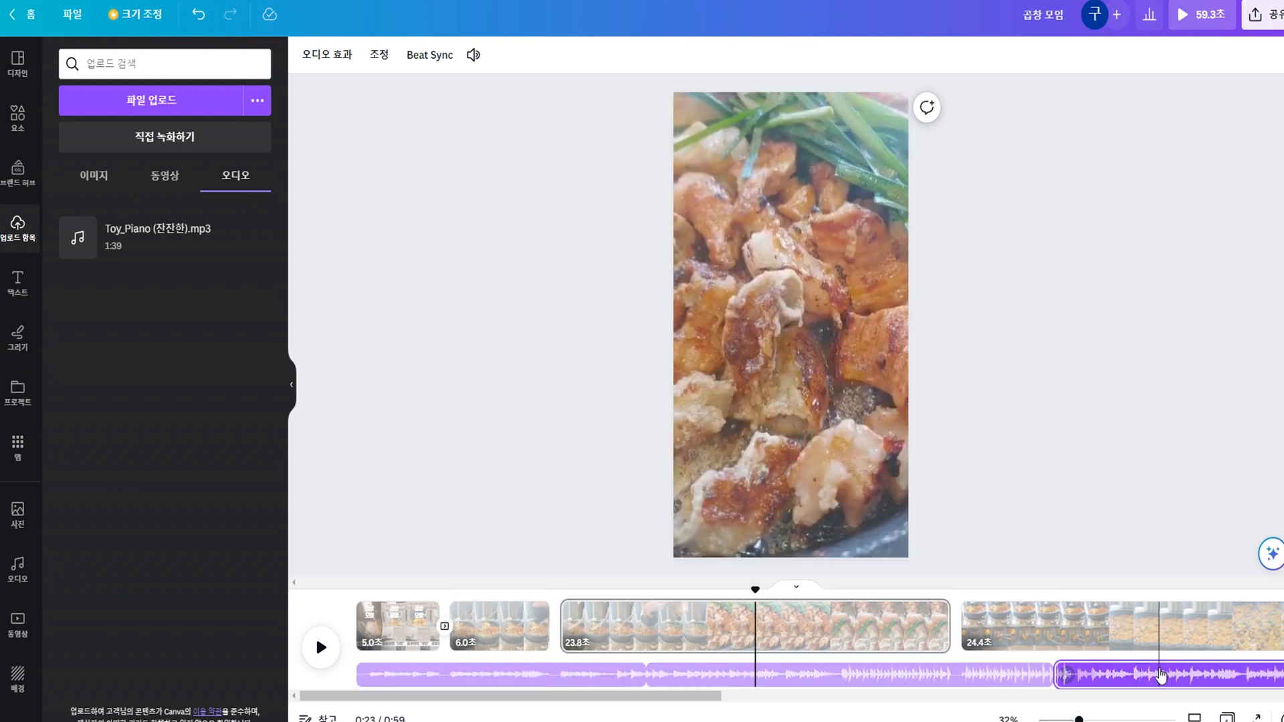
click(567, 676)
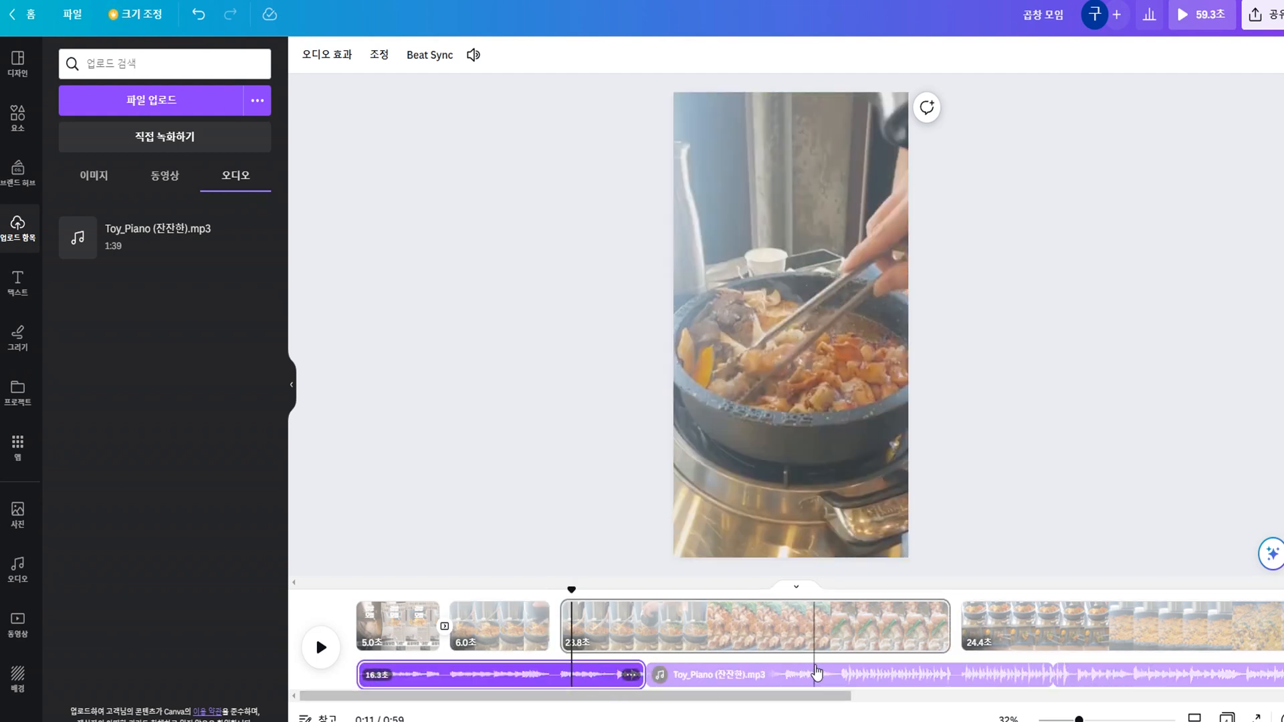
click(817, 675)
click(1118, 676)
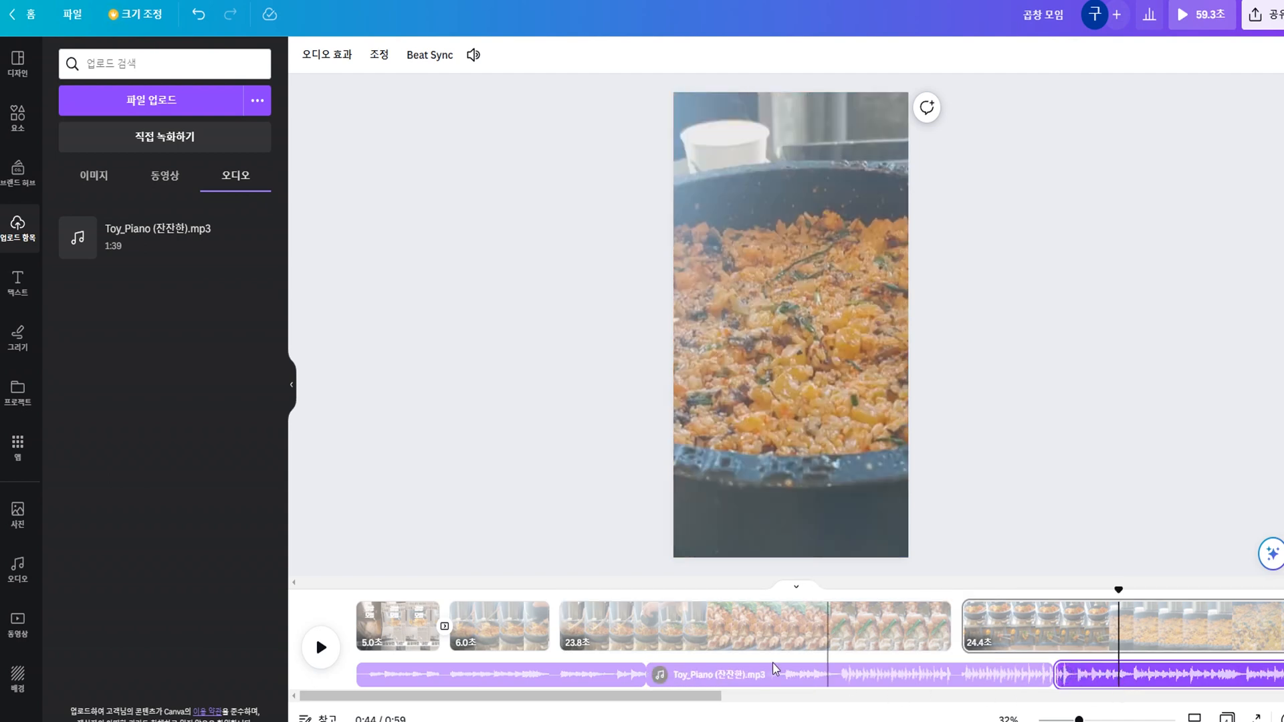
click(457, 672)
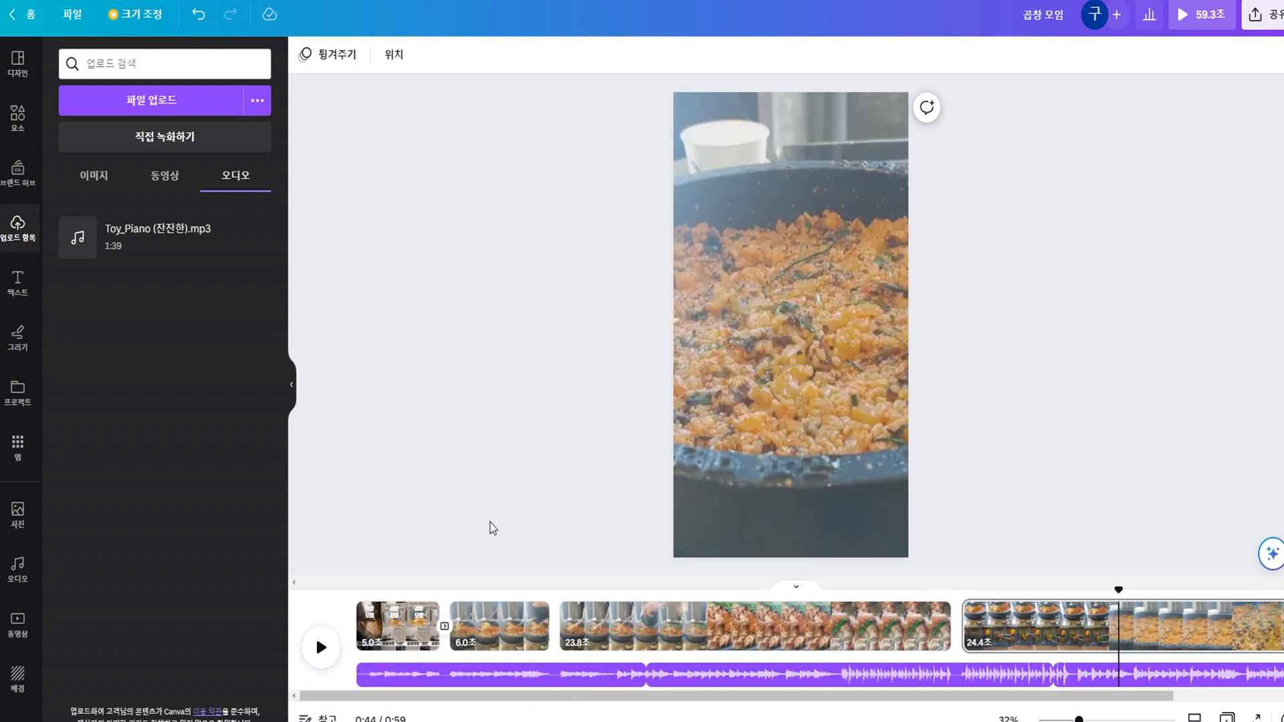
Set the first music segment's volume to 20 and play the video from the beginning to hear it.
click(526, 676)
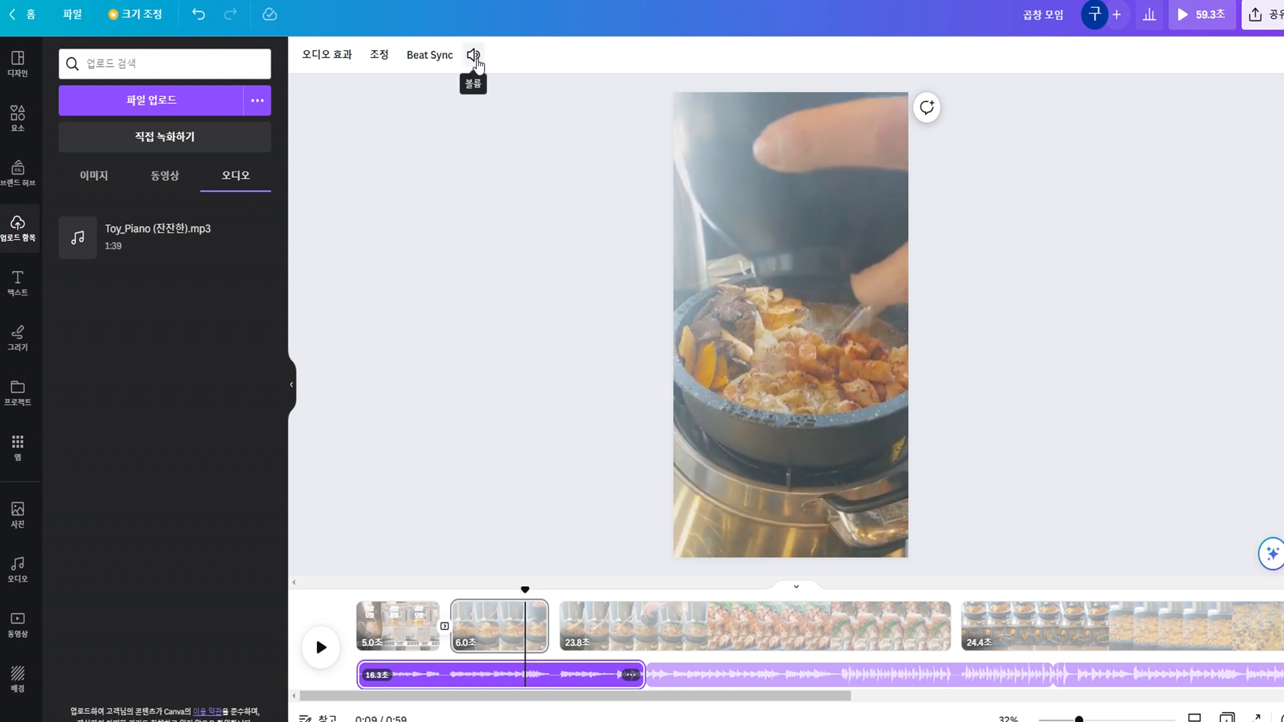
click(473, 57)
click(457, 101)
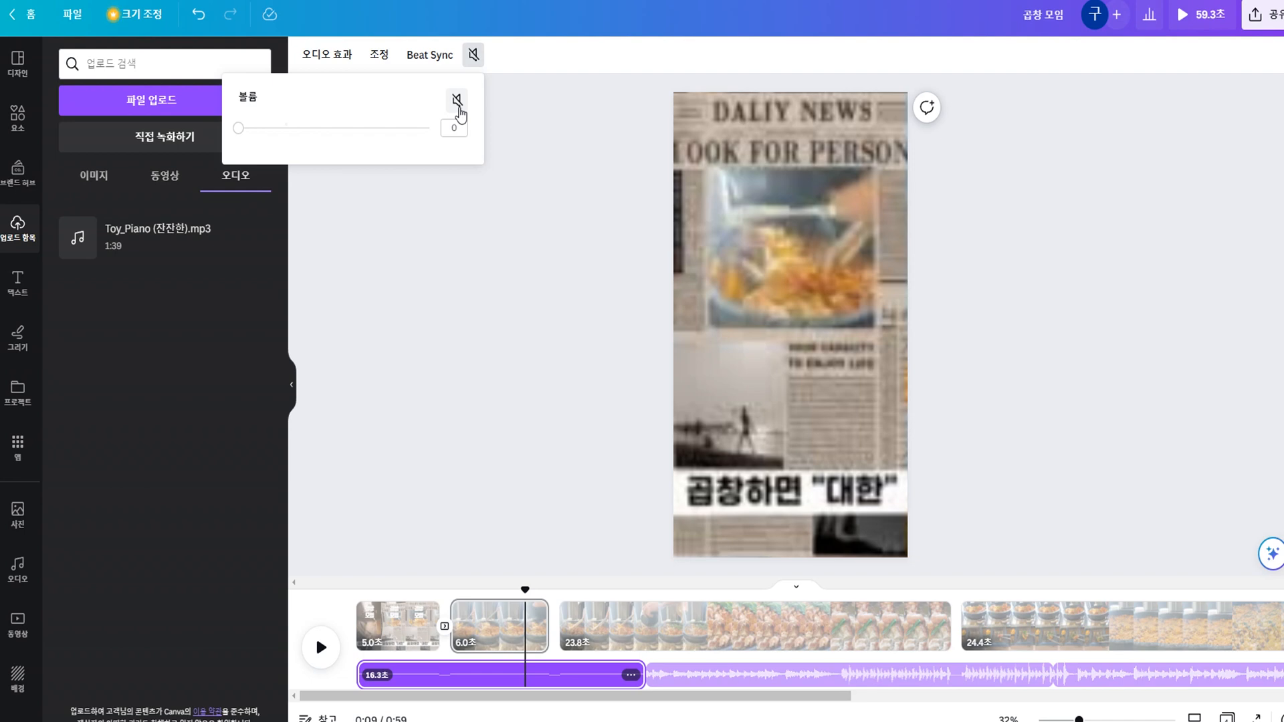
click(457, 104)
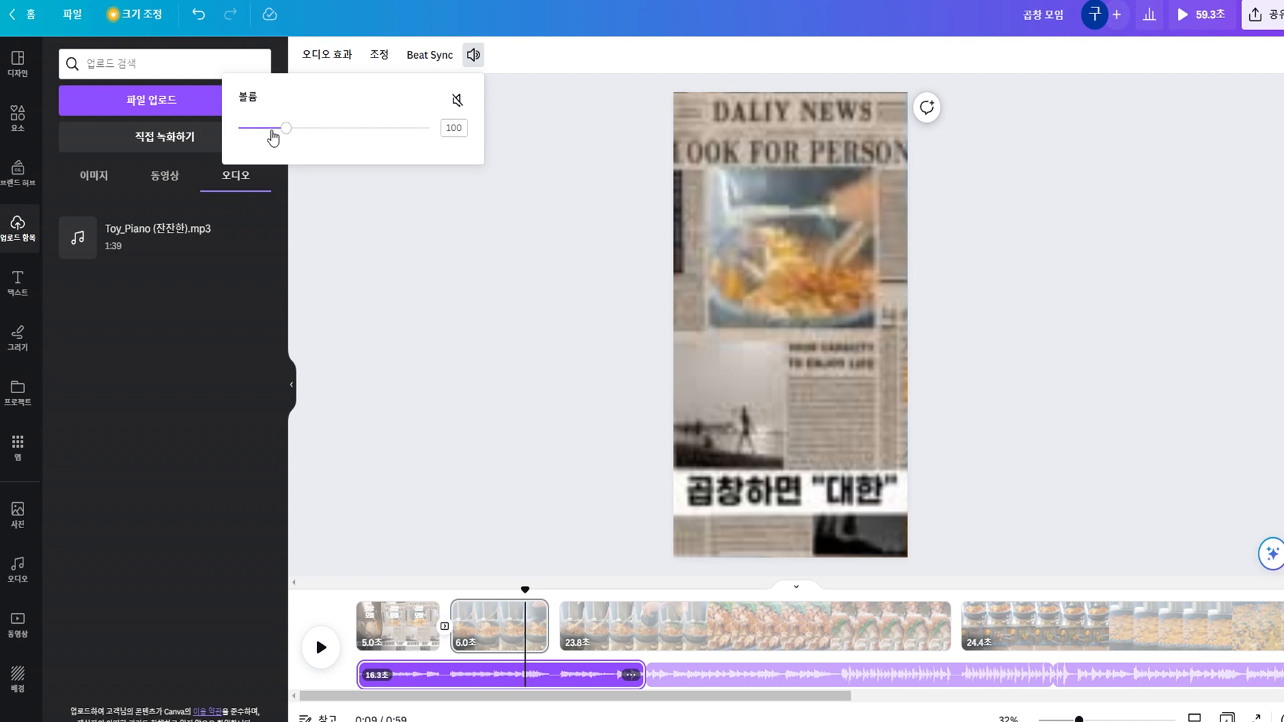
click(453, 127)
text(20)
key(Return)
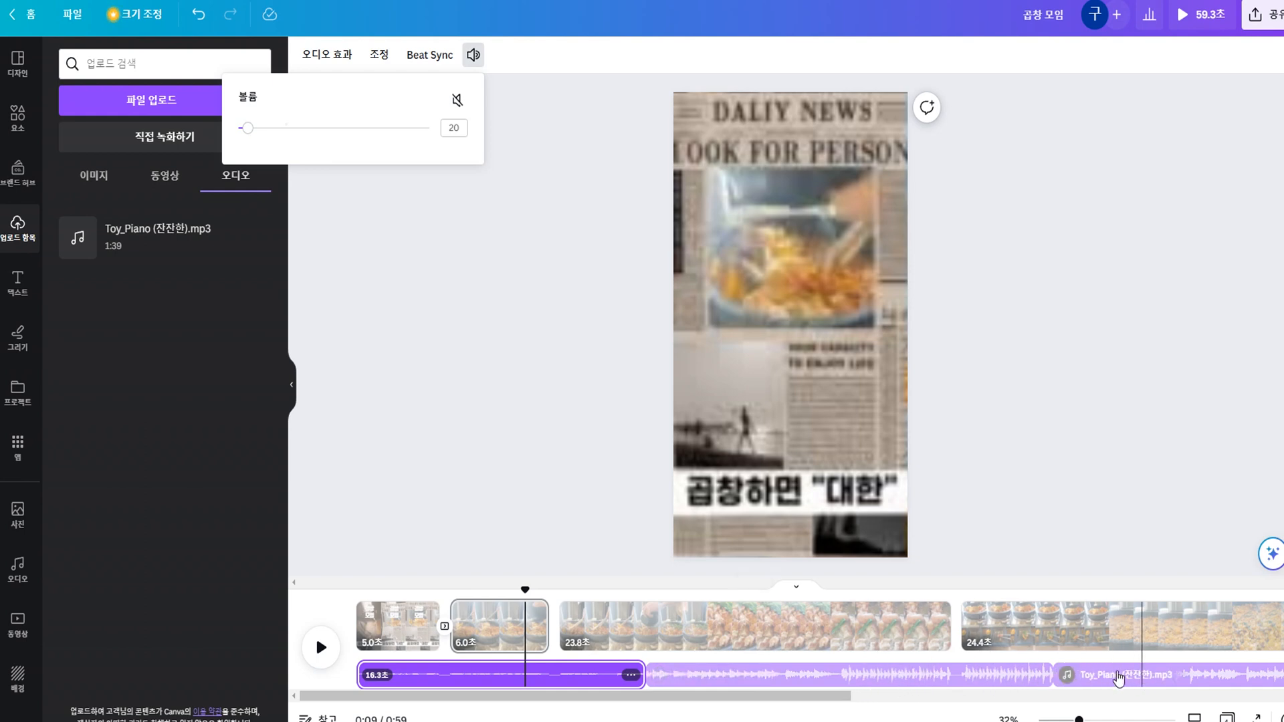
click(358, 593)
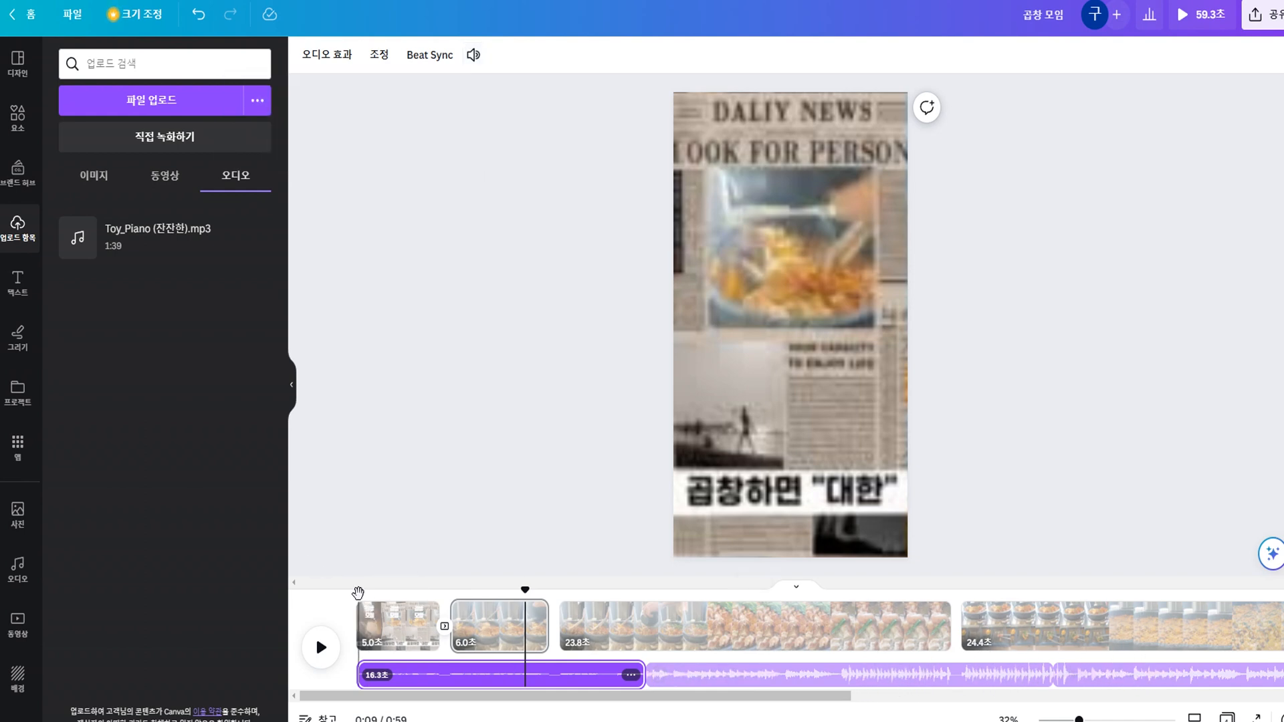
key(space)
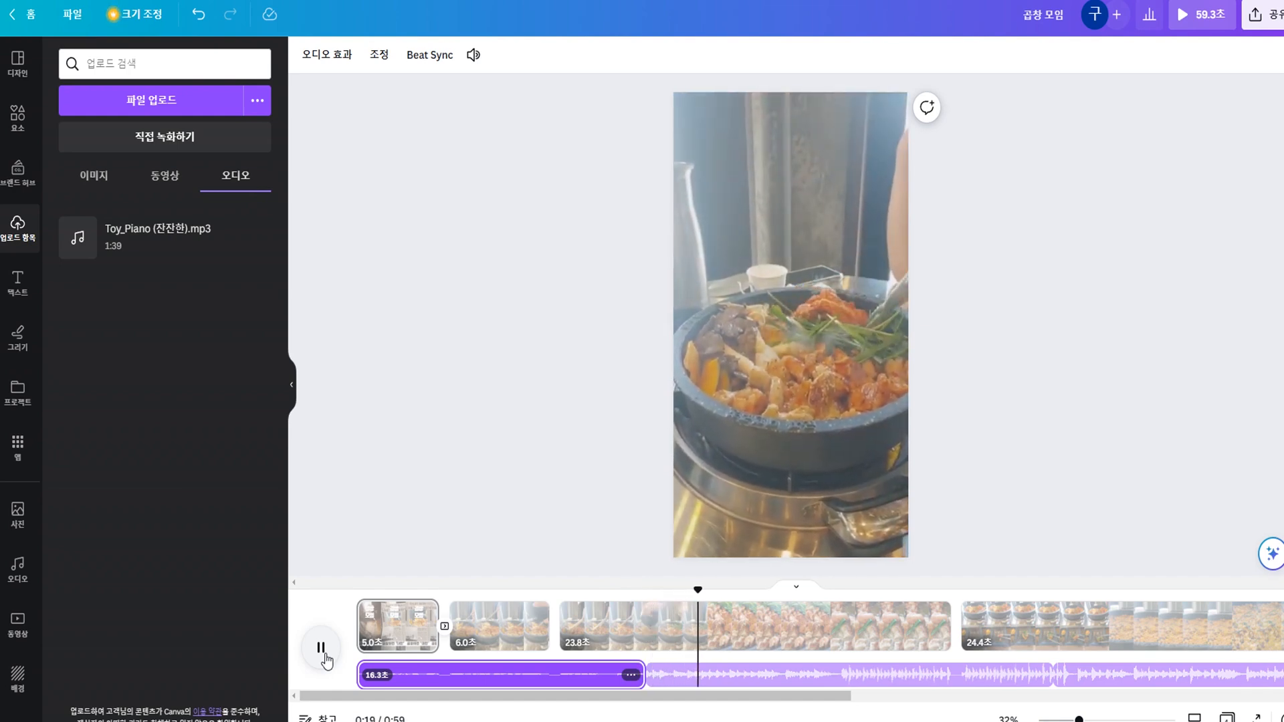
Pause playback and shift the second music segment to use a different part of the song.
click(324, 657)
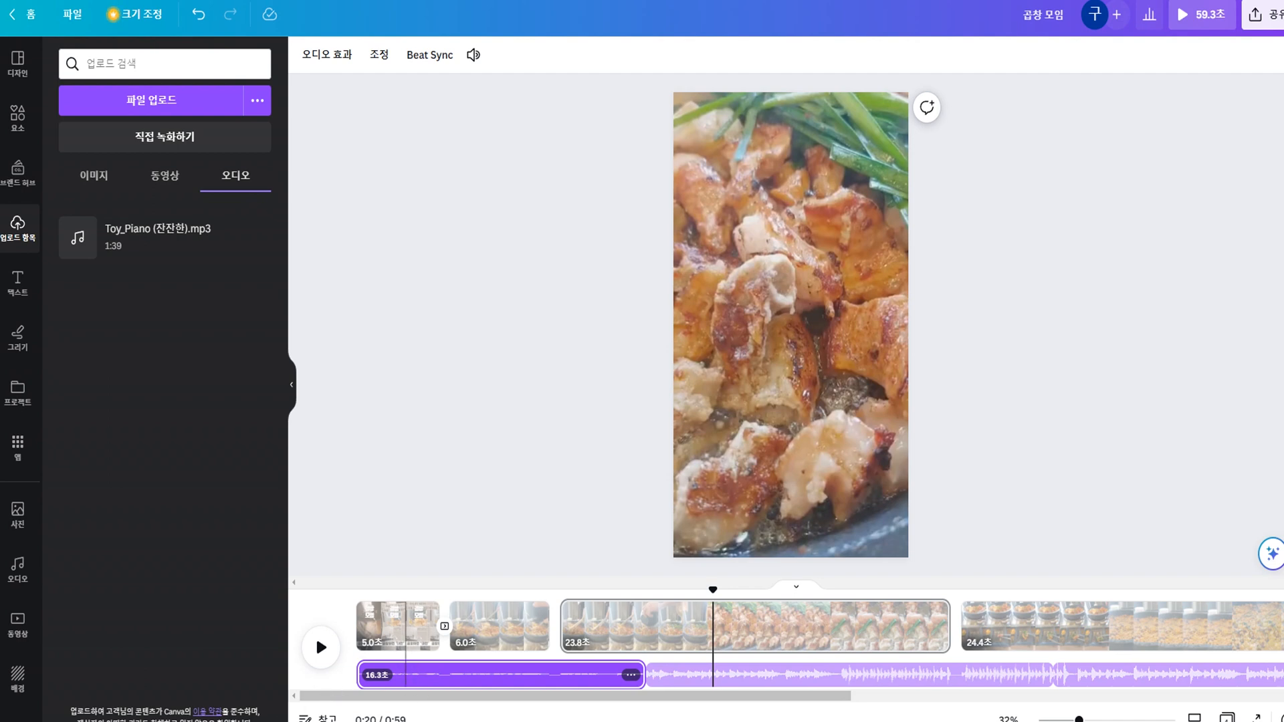
click(731, 676)
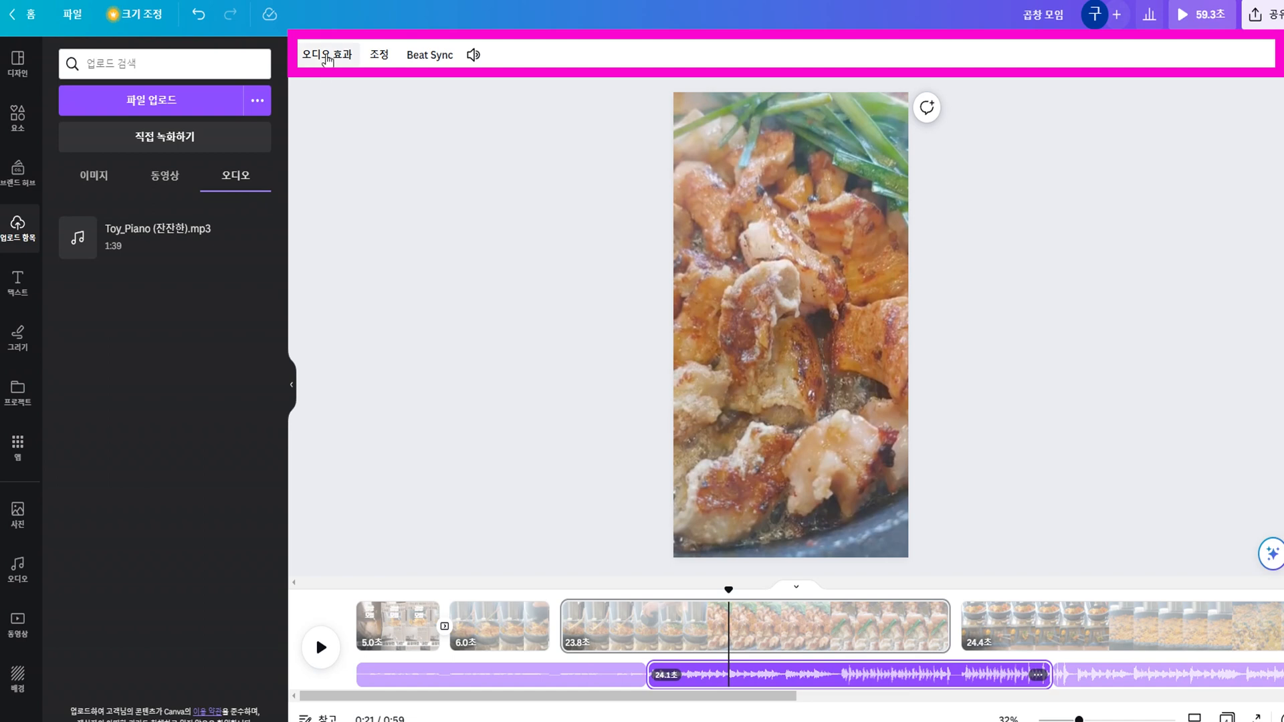
click(384, 59)
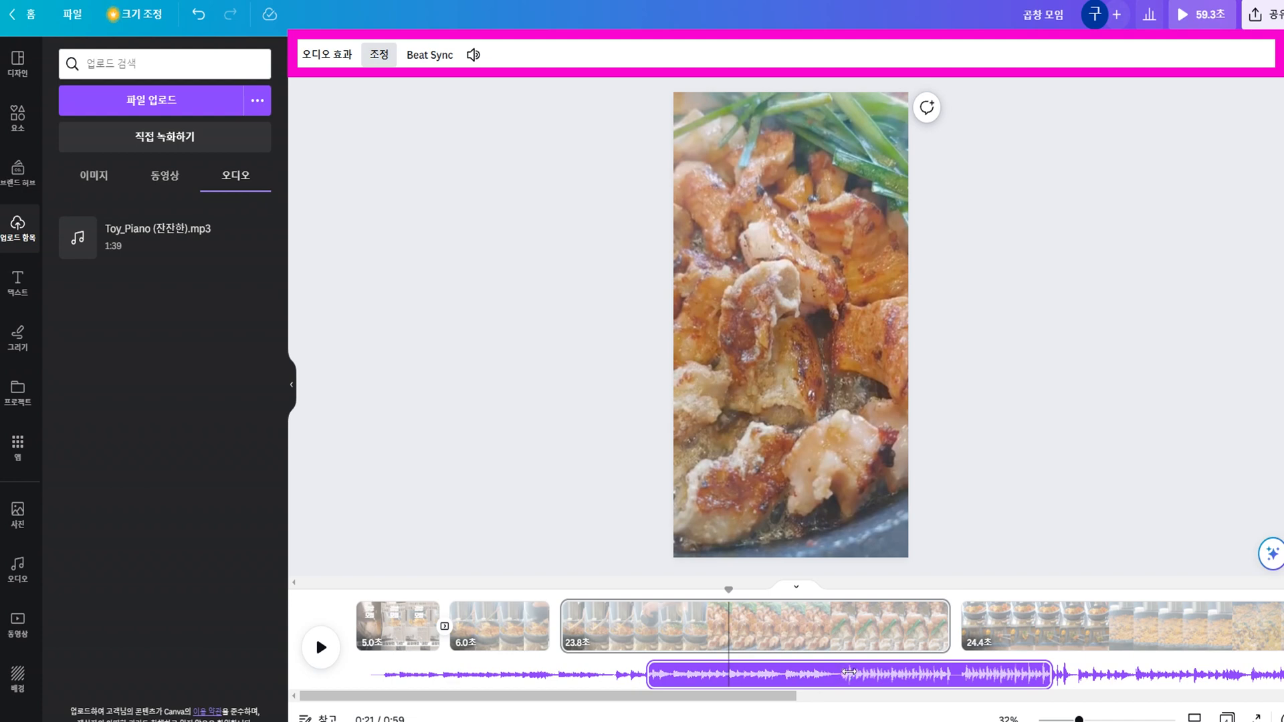
drag(856, 680, 824, 705)
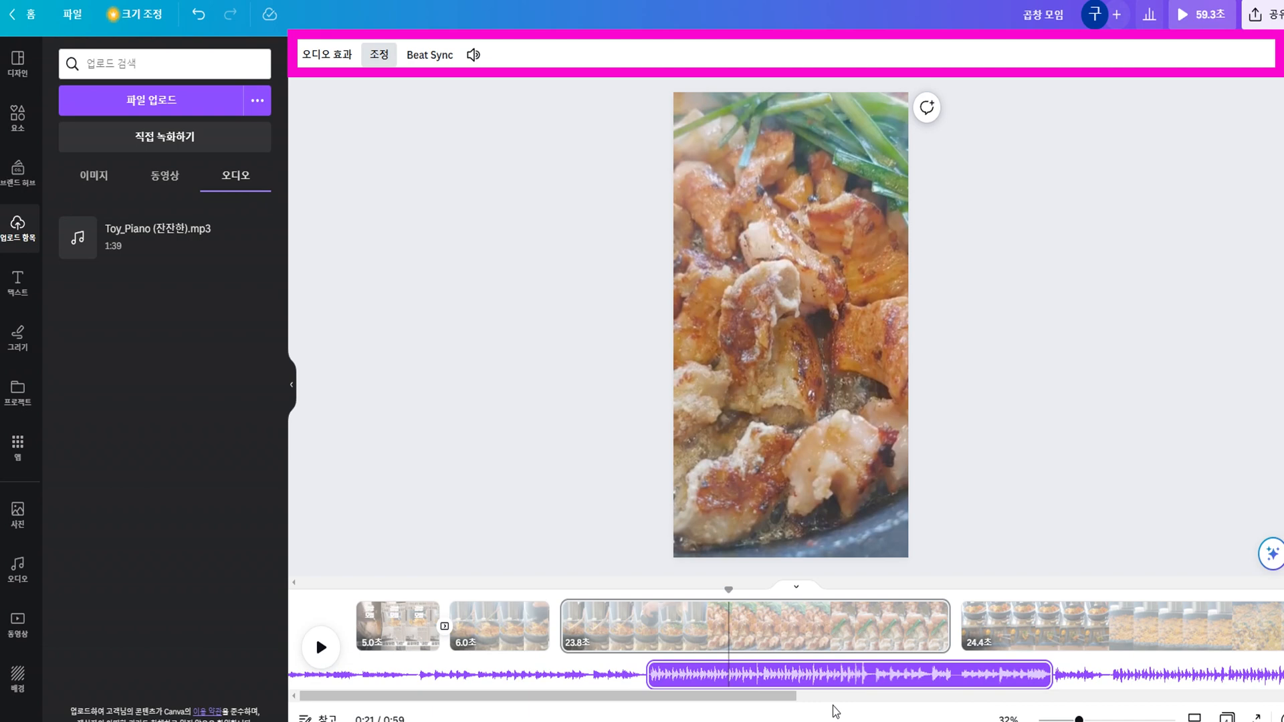
Try a 5.0-second fade-in on the second music segment and reset it to 0.
click(328, 55)
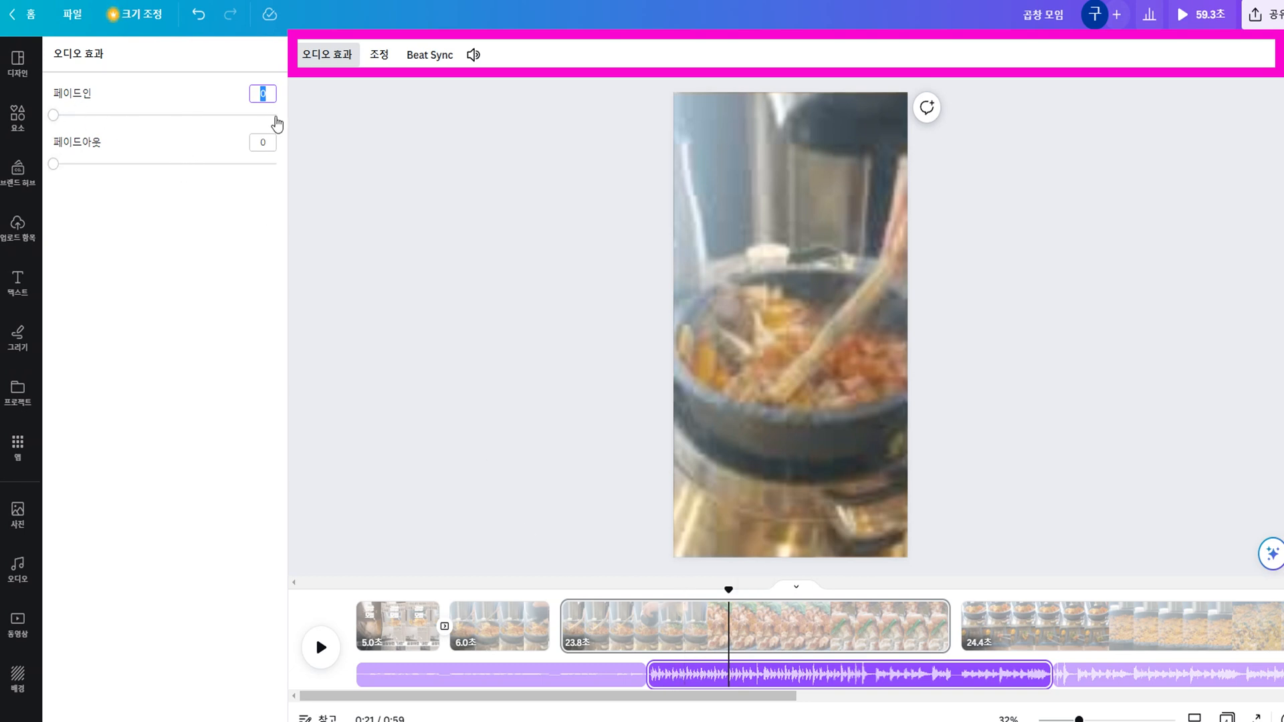
drag(56, 120, 287, 143)
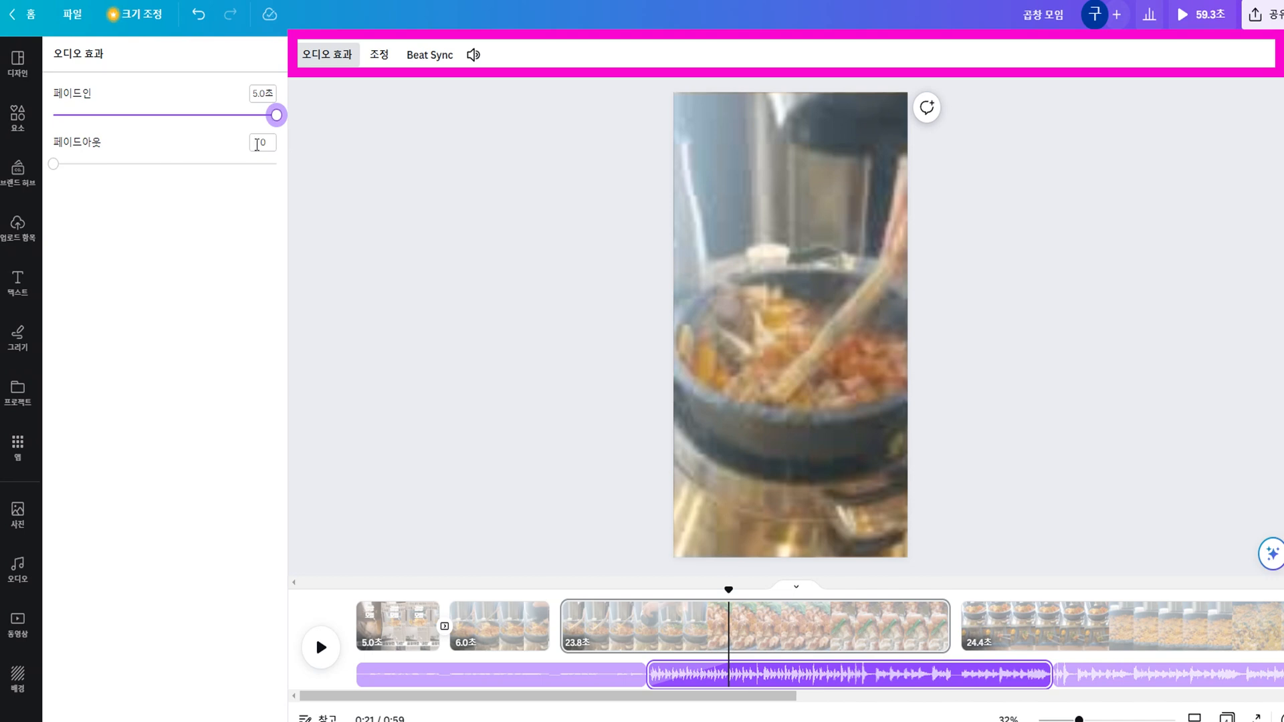
mouse_move(54, 167)
mouse_down()
mouse_move(279, 217)
mouse_move(50, 176)
mouse_up()
drag(277, 122, 12, 134)
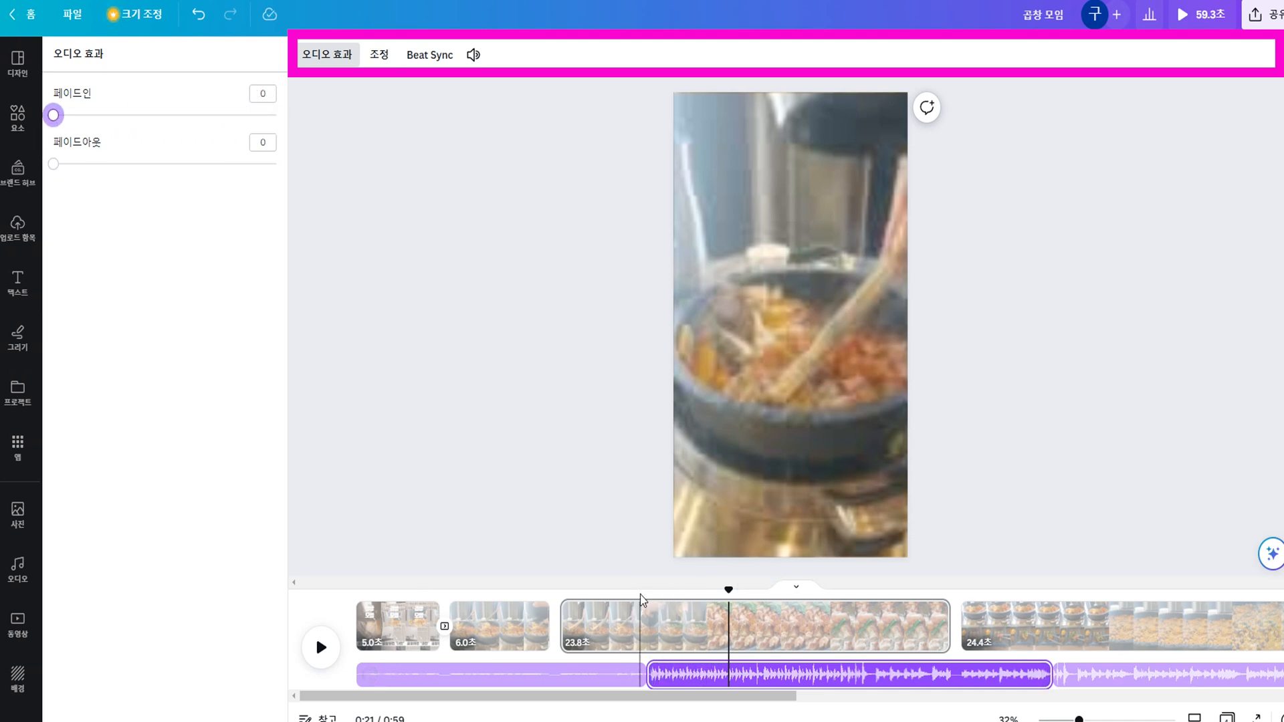
Play the video from about 0:16 to hear the second music segment start without a fade, and pause it.
click(647, 610)
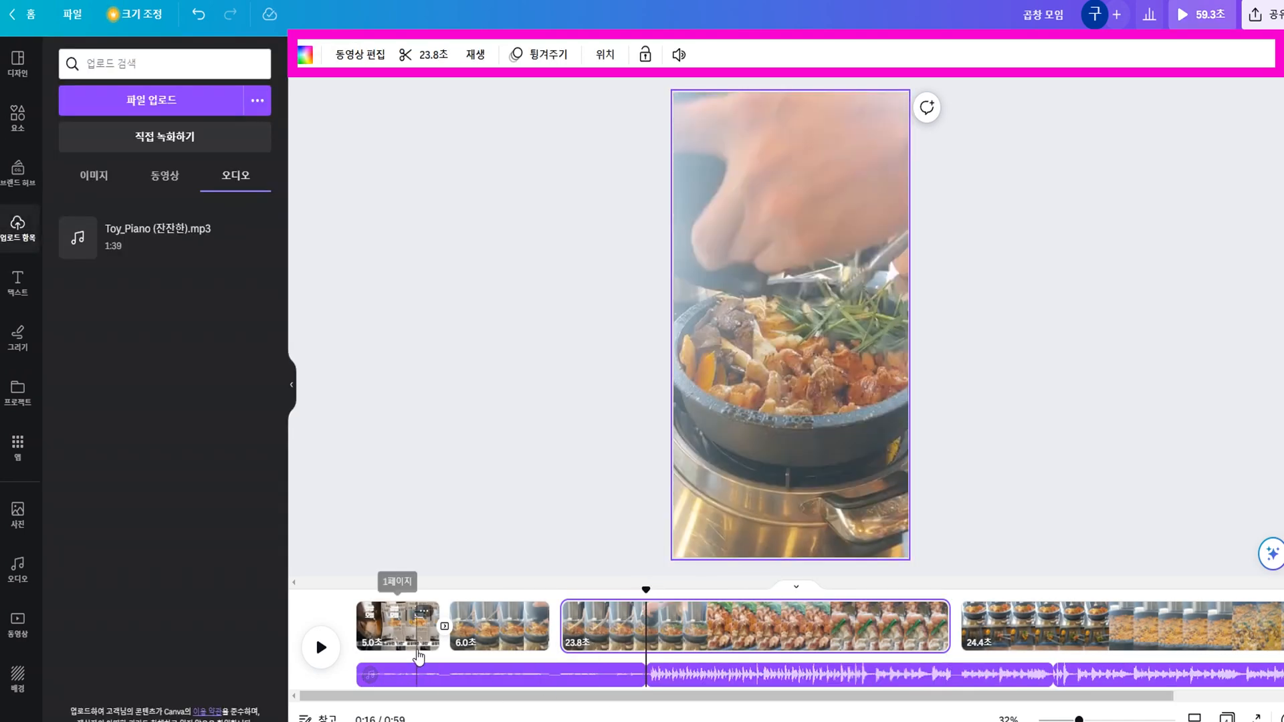
click(322, 647)
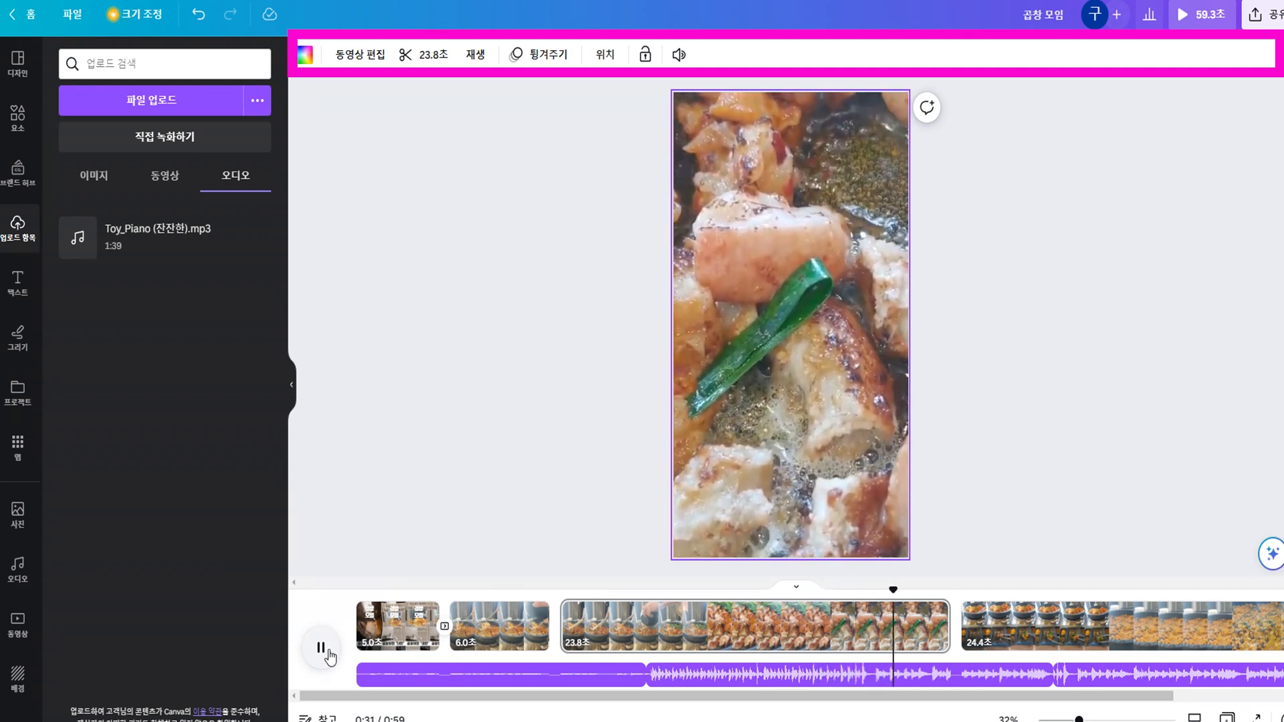
click(328, 655)
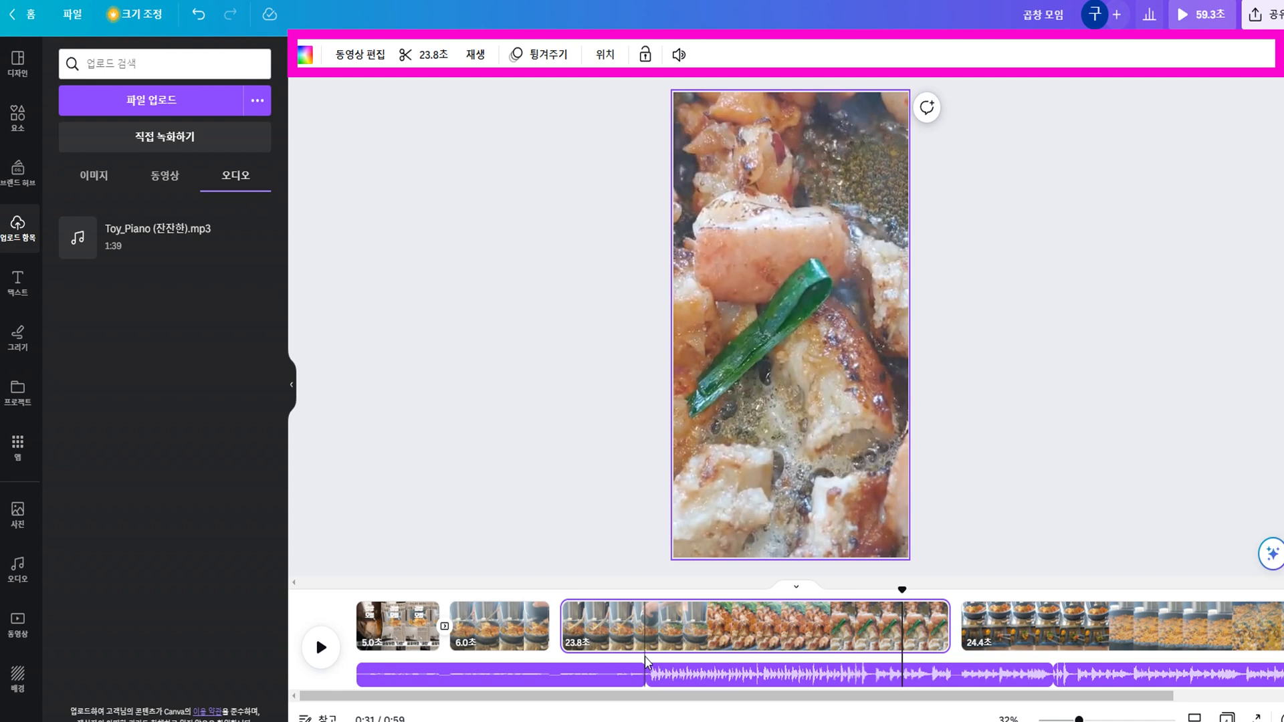
Set the second music segment's fade-in to 5.0 seconds and play from its start to hear the effect.
click(789, 675)
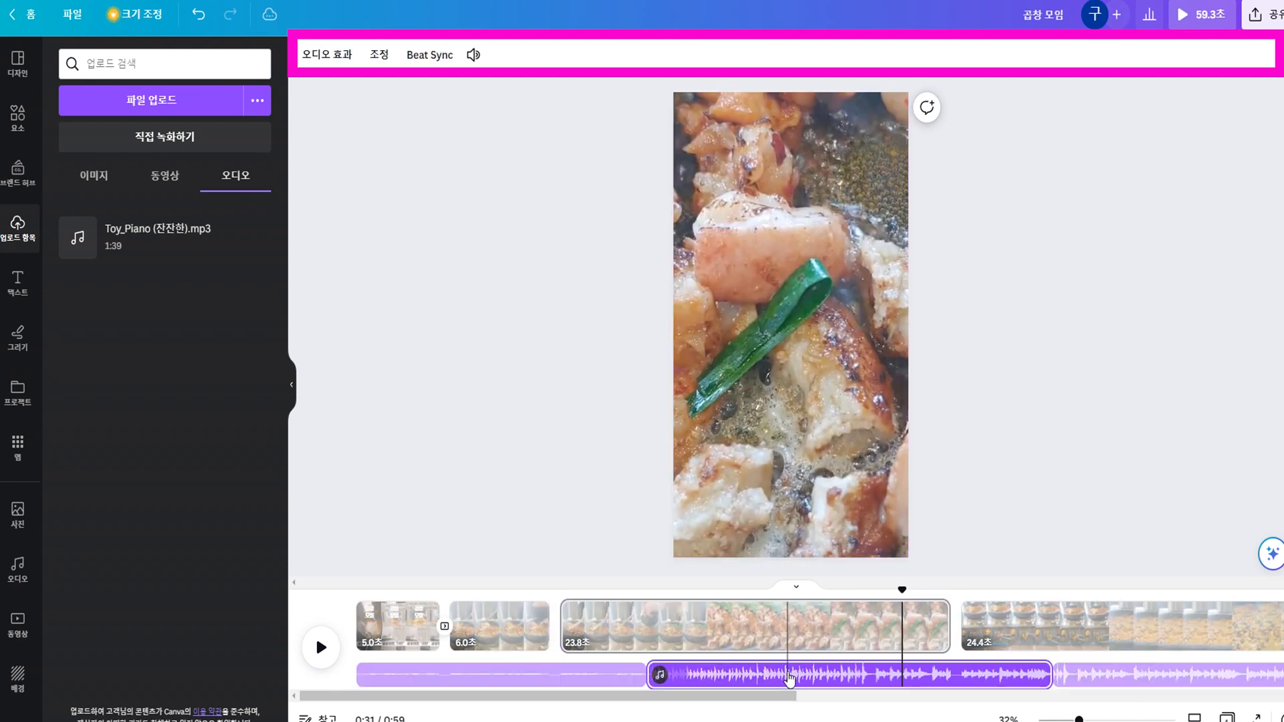
click(789, 677)
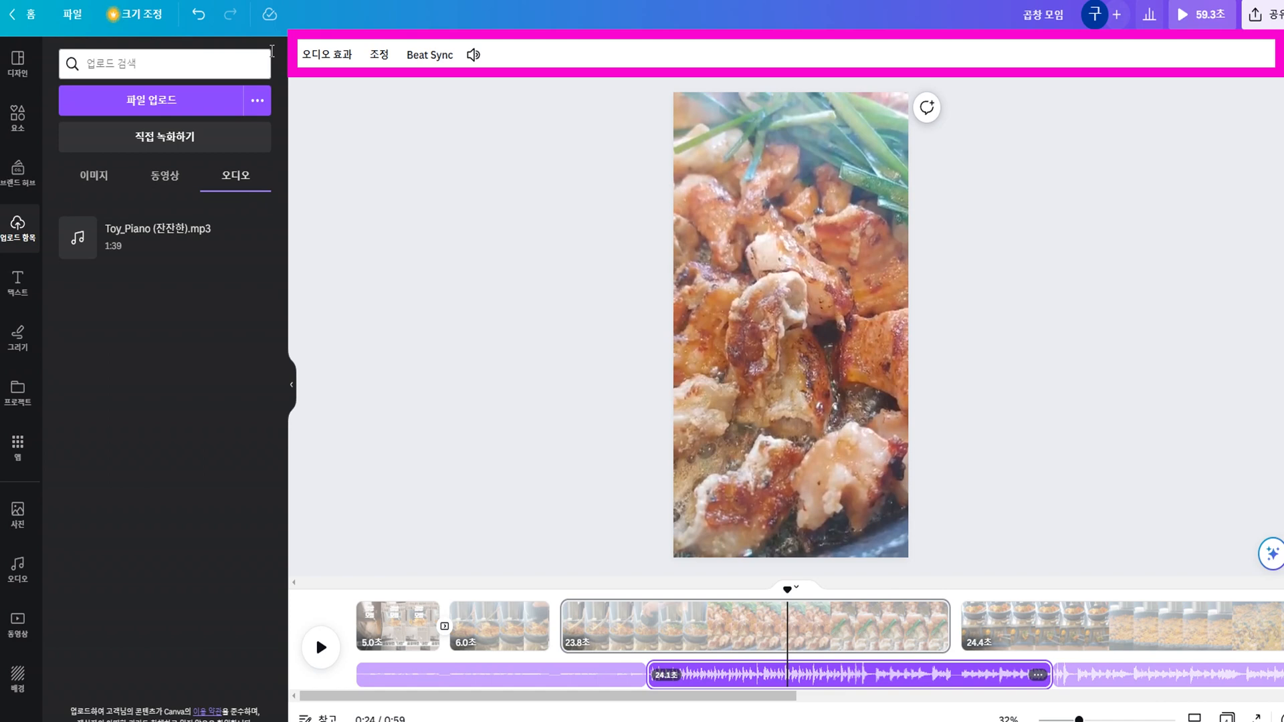
click(312, 59)
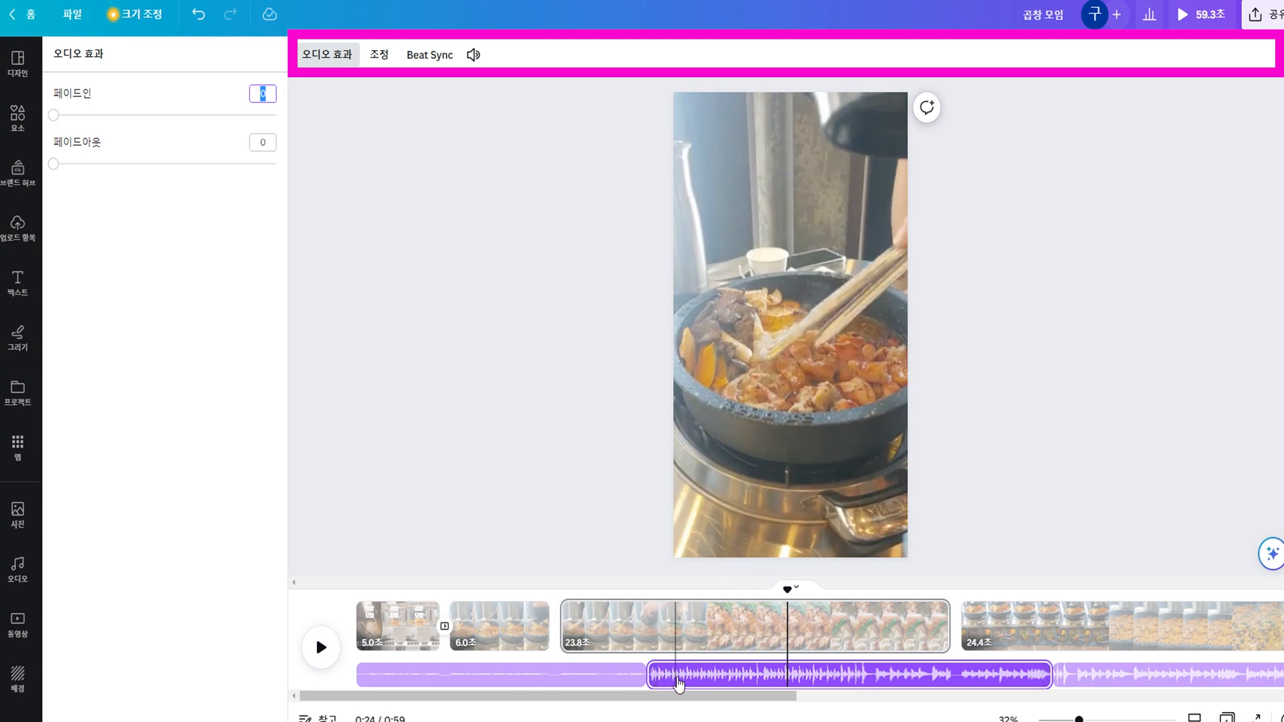
drag(52, 119, 352, 134)
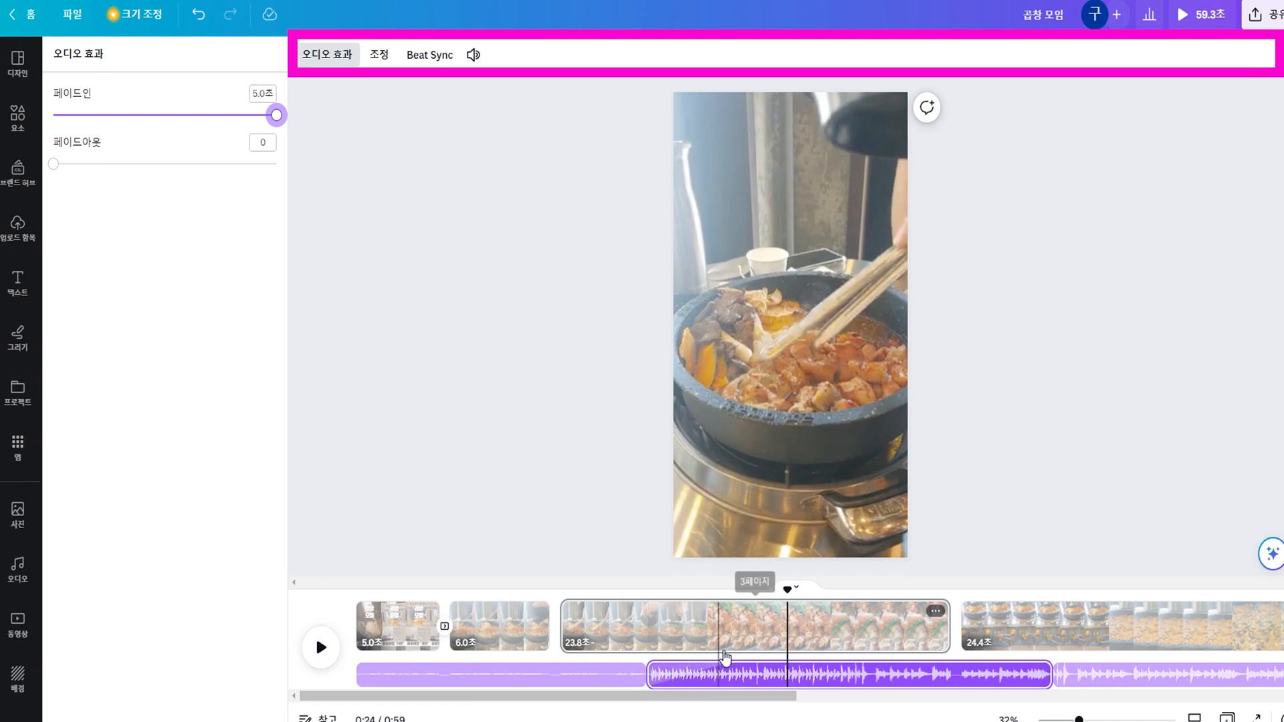
click(646, 599)
key(space)
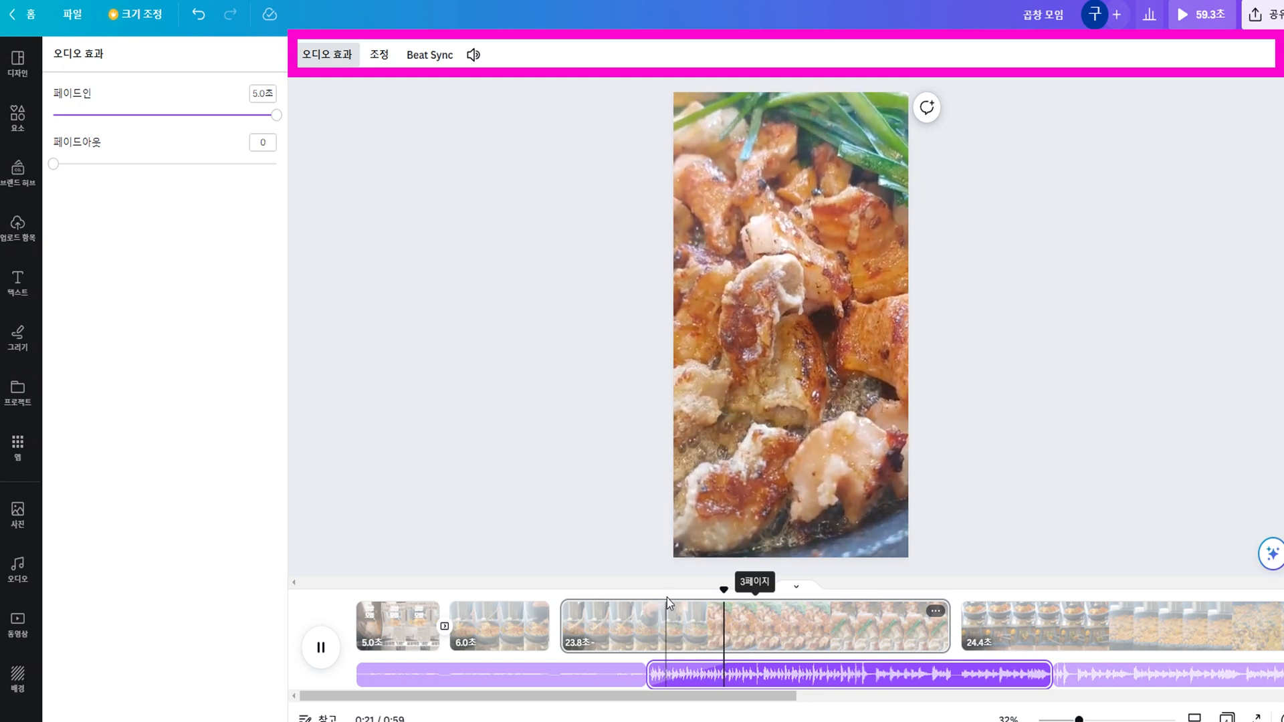
key(space)
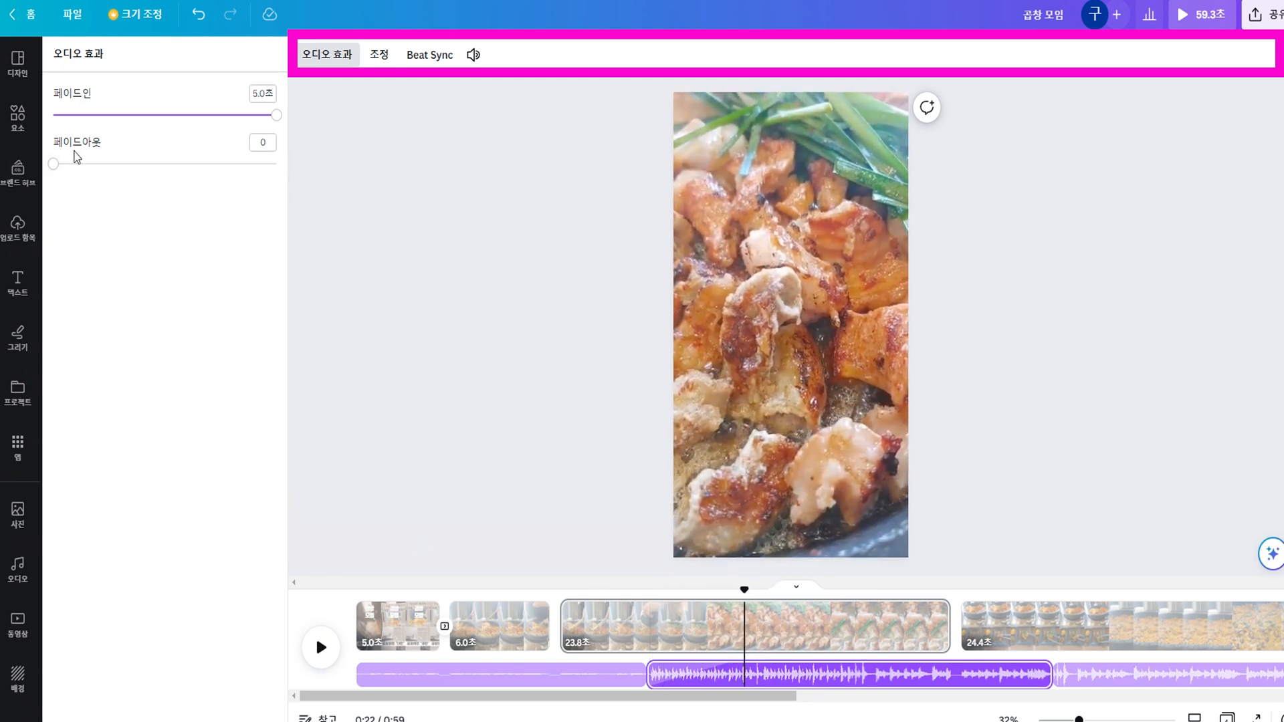
Set the second music segment's fade-out to 5.0 seconds and play from about 0:36 to hear its end.
drag(49, 167, 309, 195)
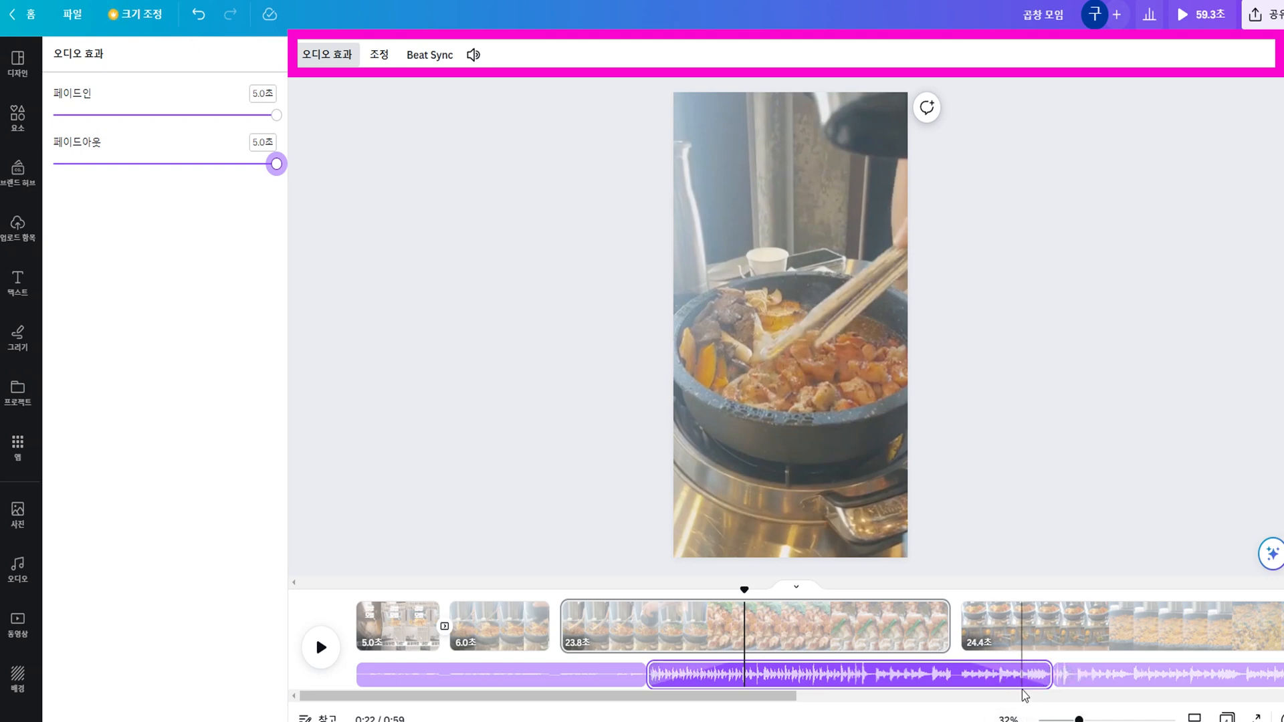
click(979, 659)
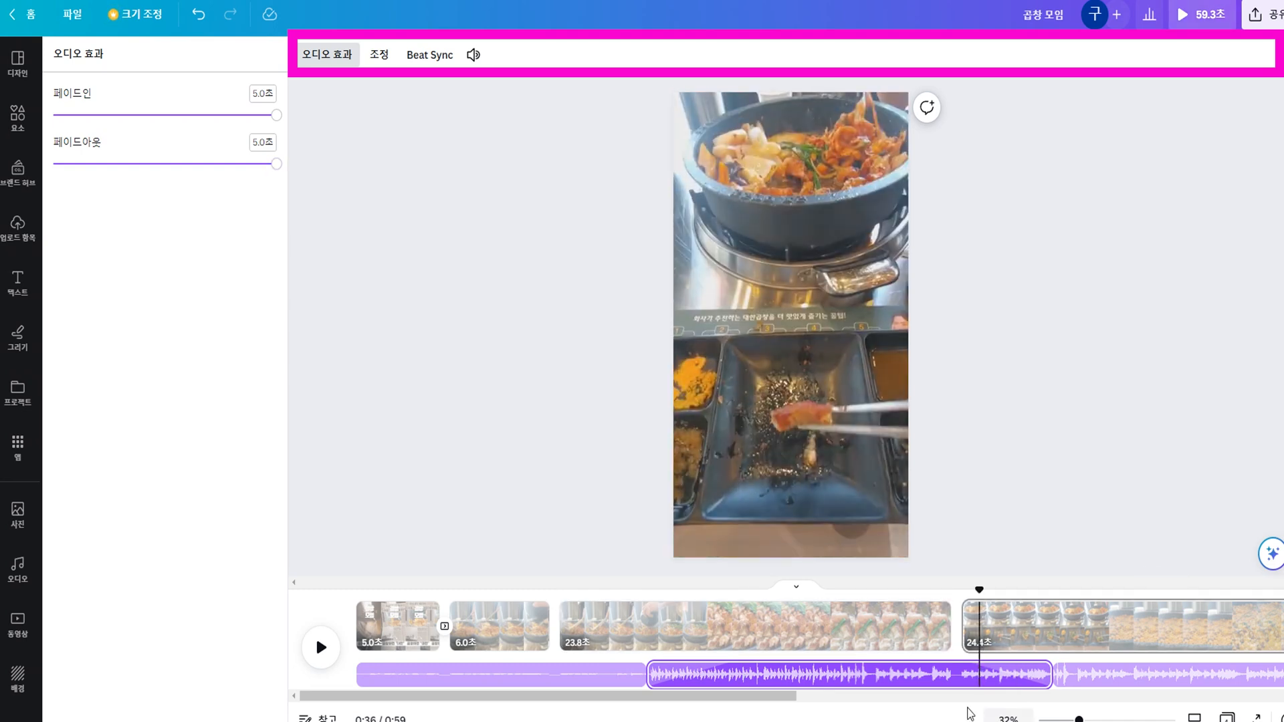
key(space)
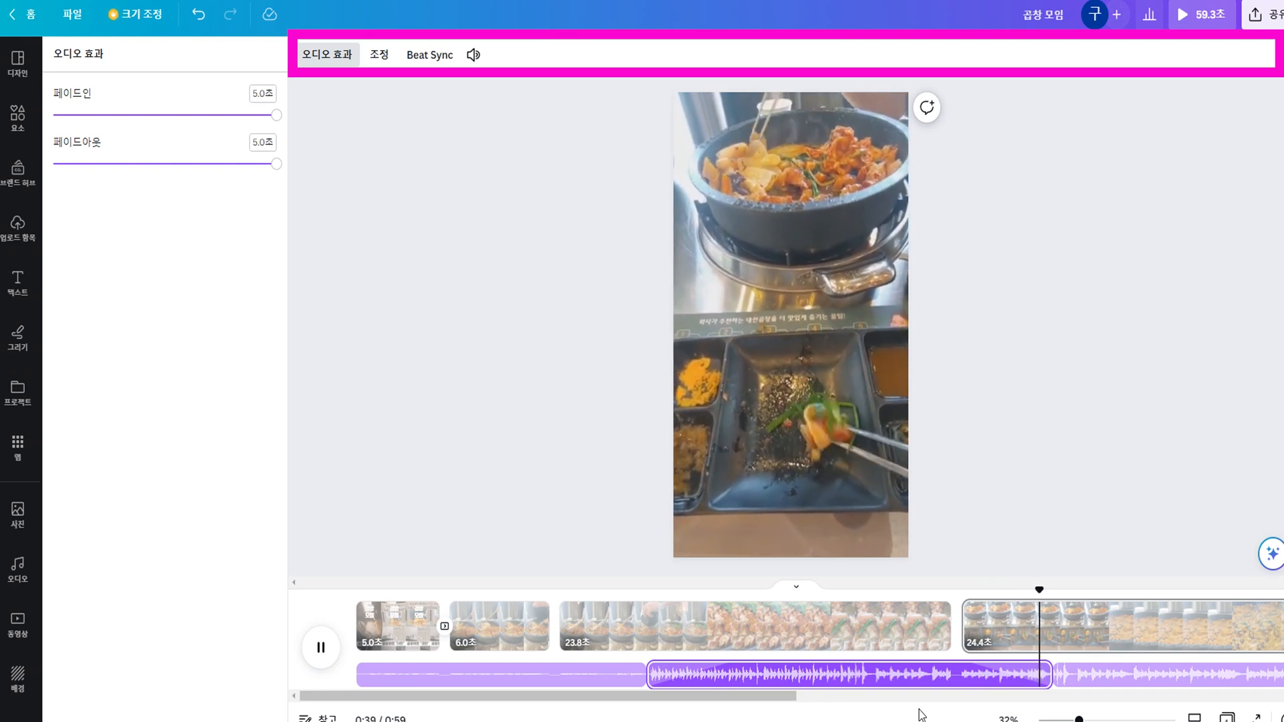
key(space)
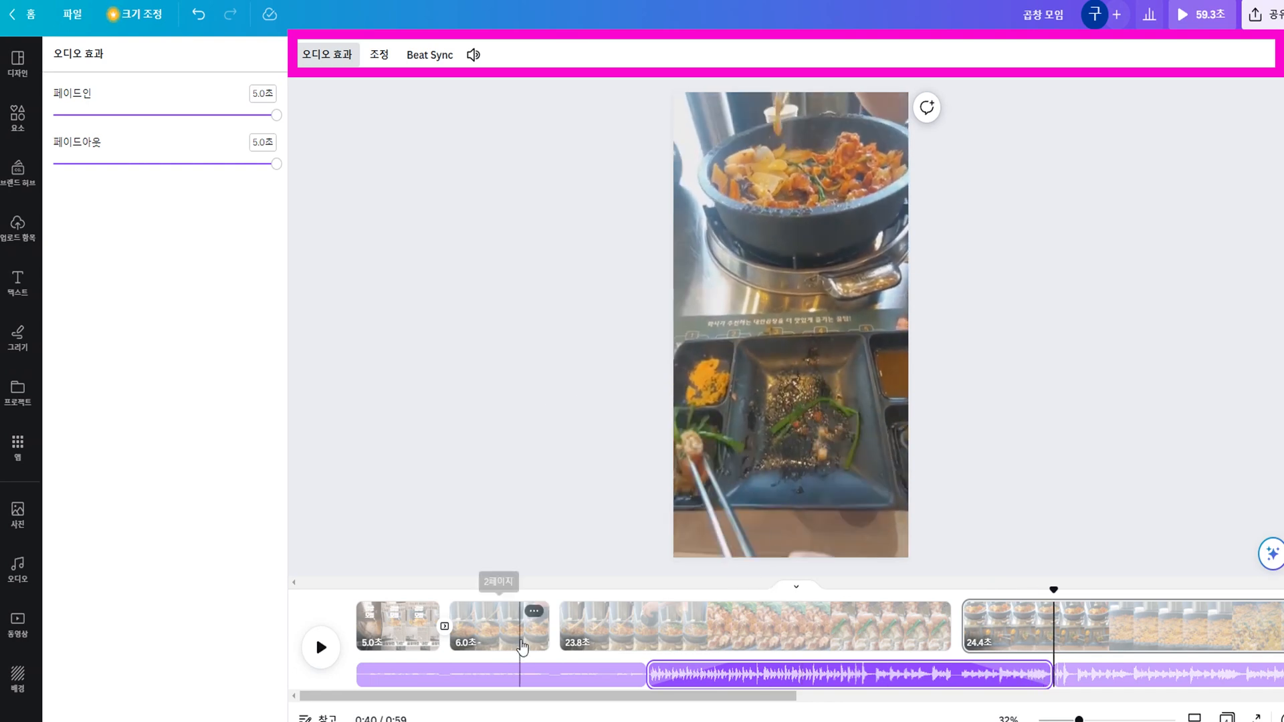
Shift the third music segment to a different part of the song, check its volume setting, and return to the video's beginning.
click(1102, 688)
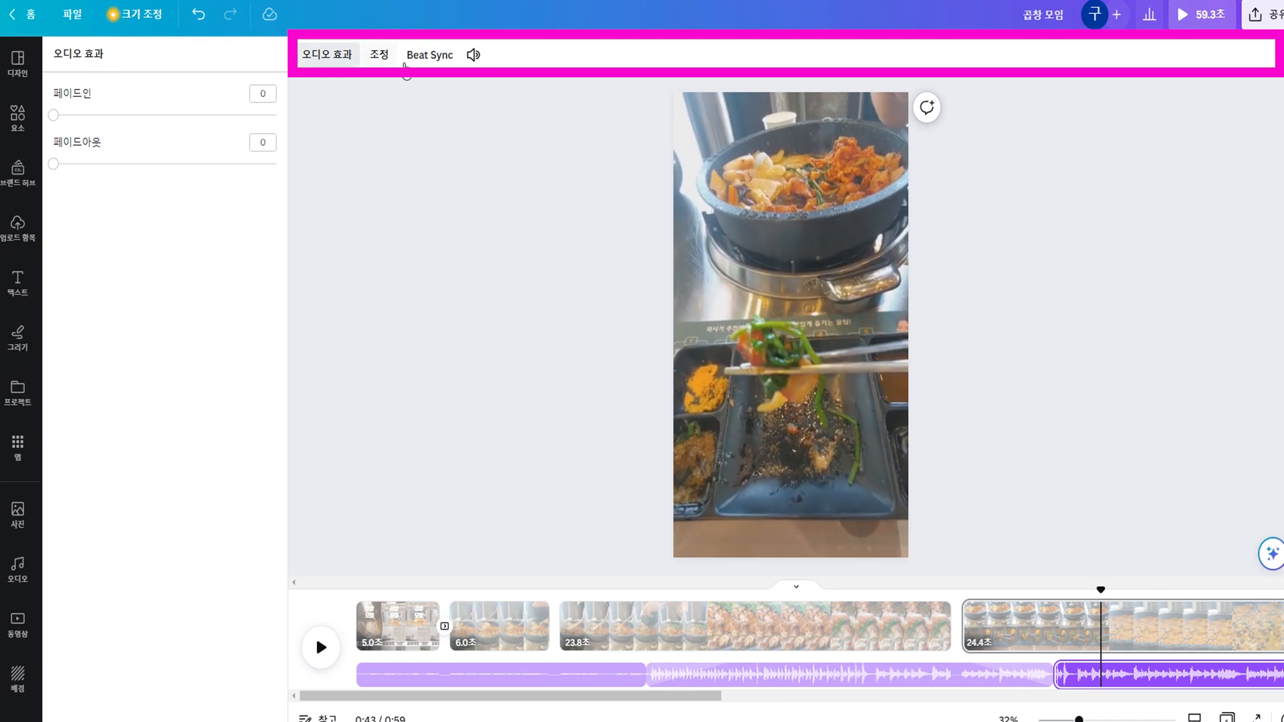
click(342, 59)
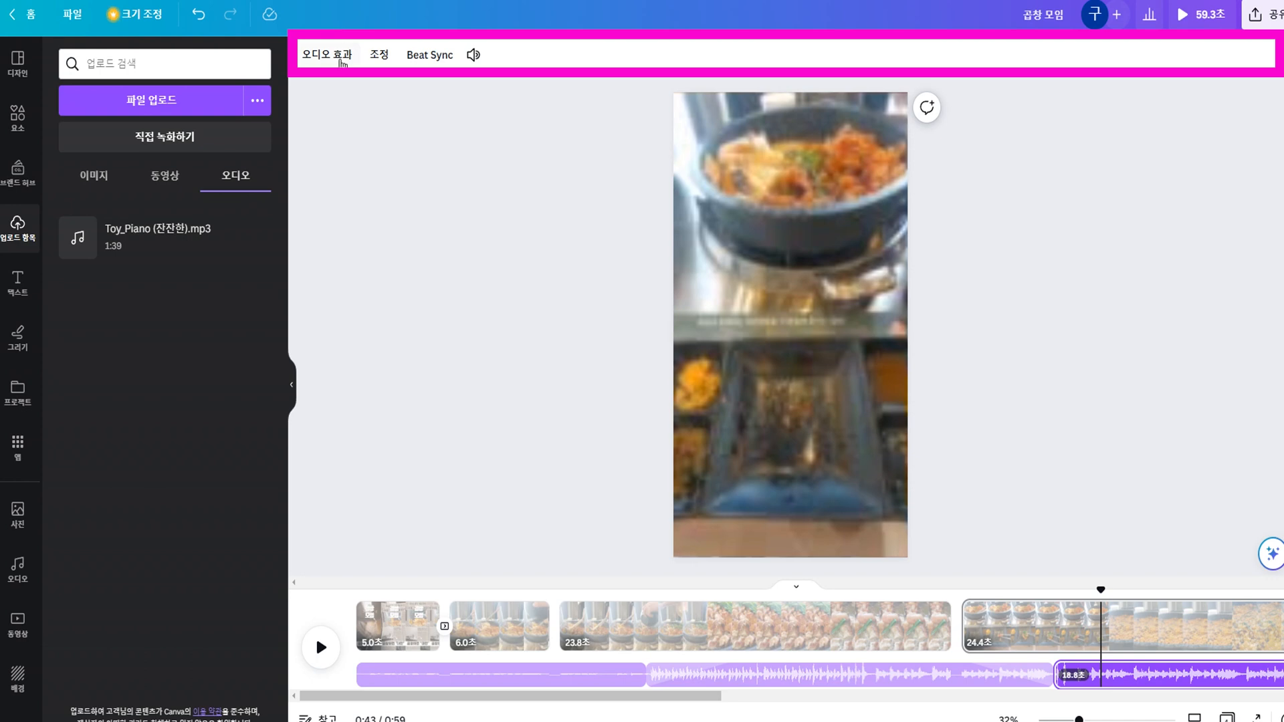
click(342, 61)
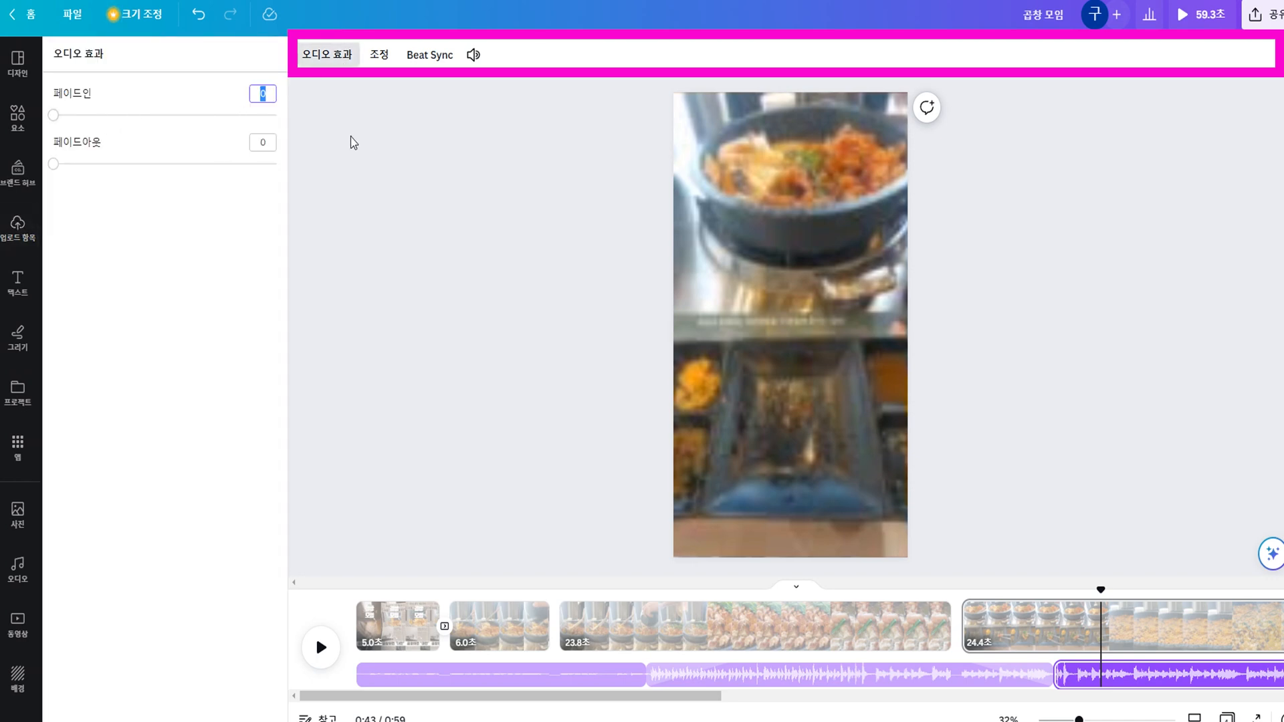
click(385, 59)
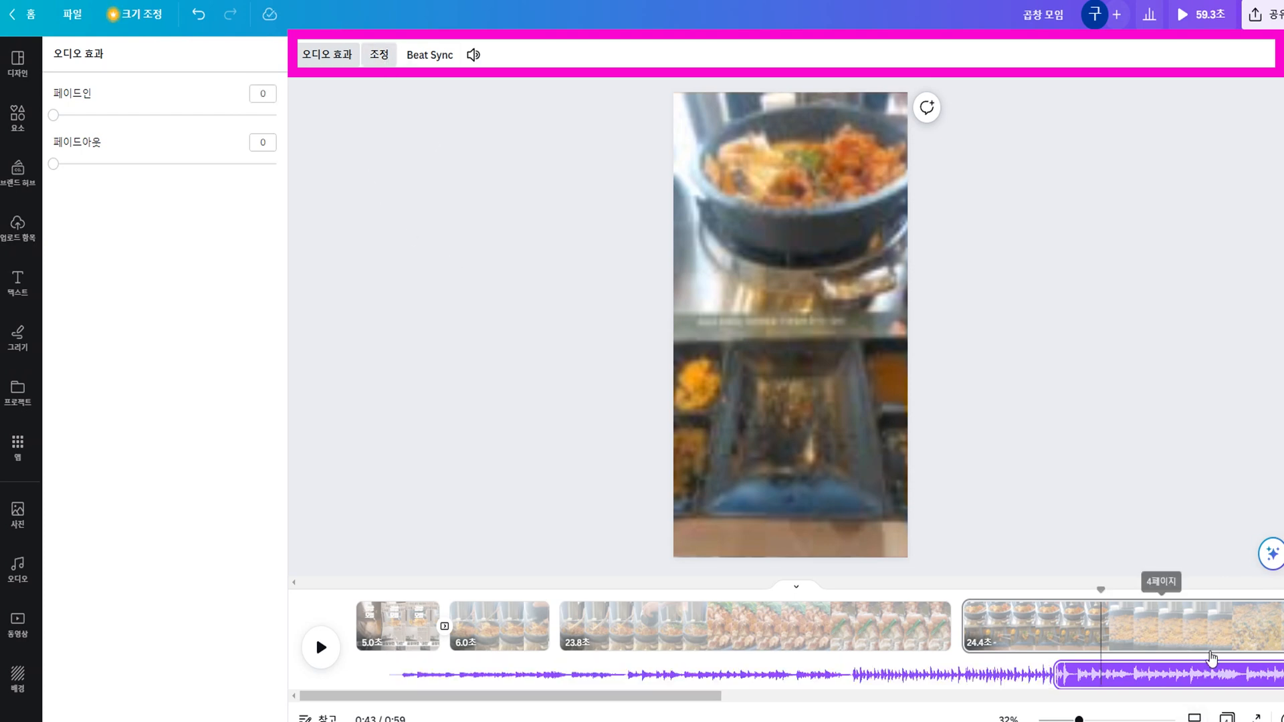
drag(1209, 672, 1090, 671)
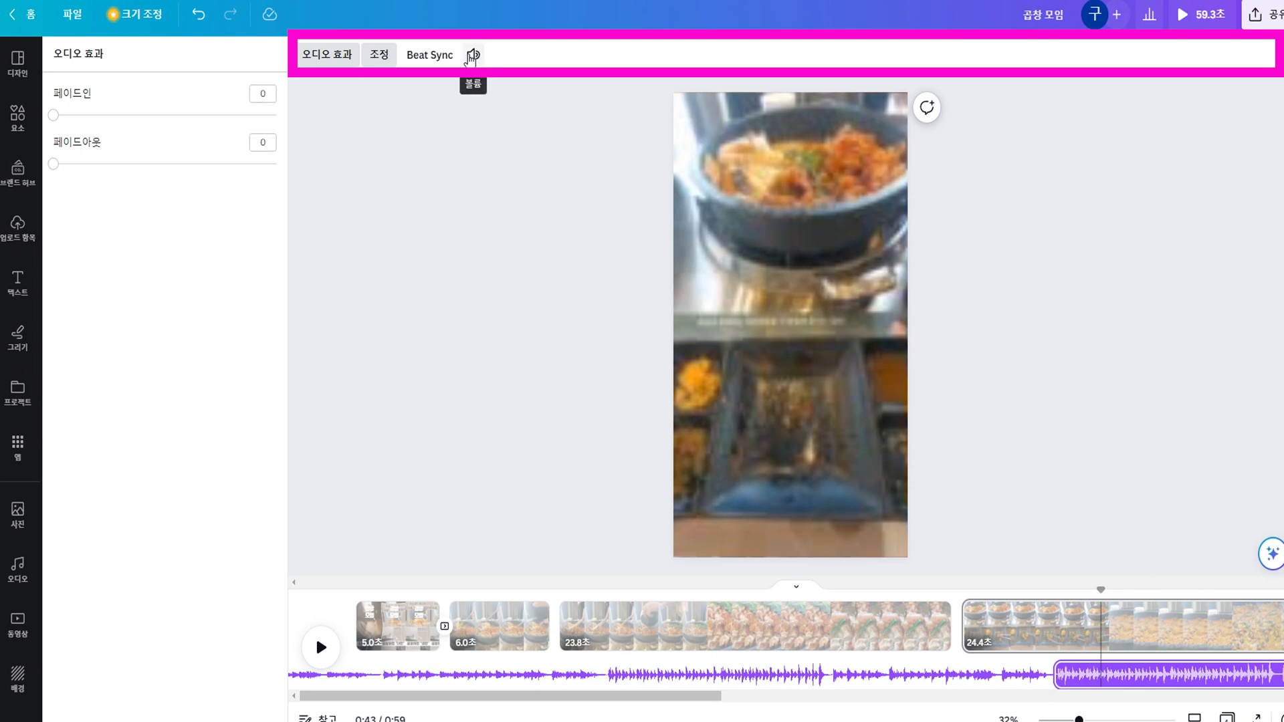
click(472, 55)
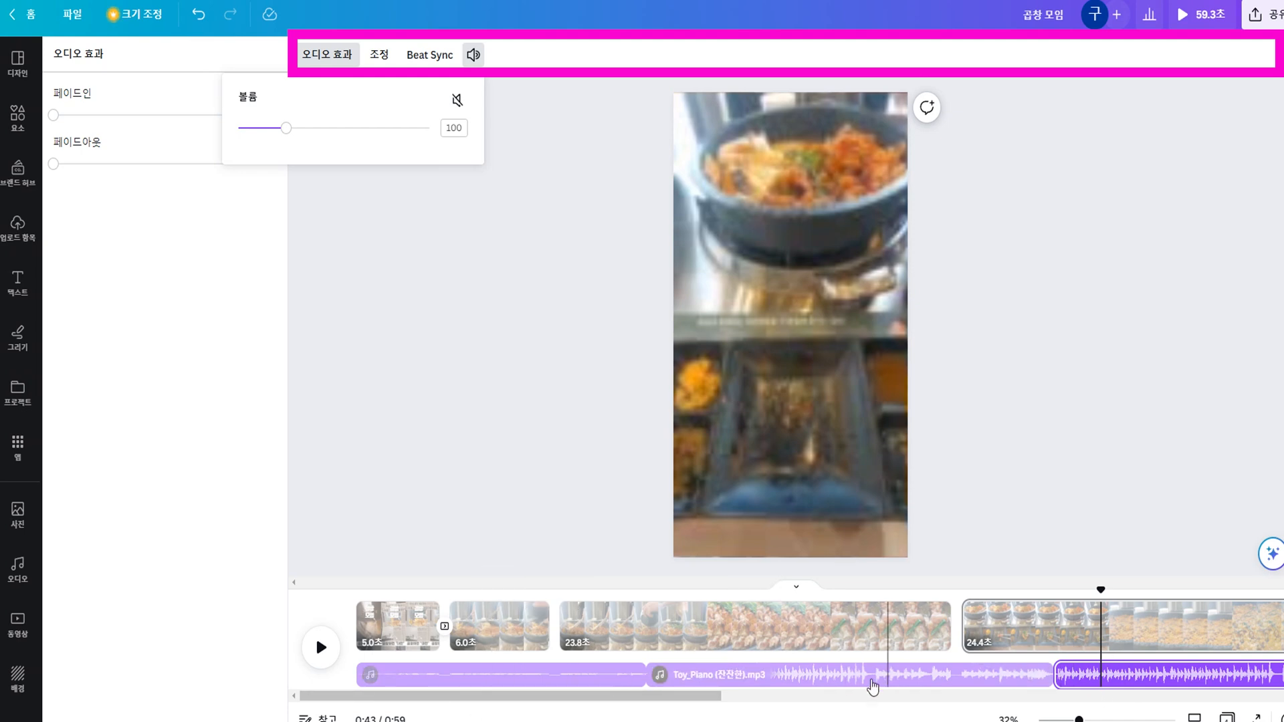
click(359, 605)
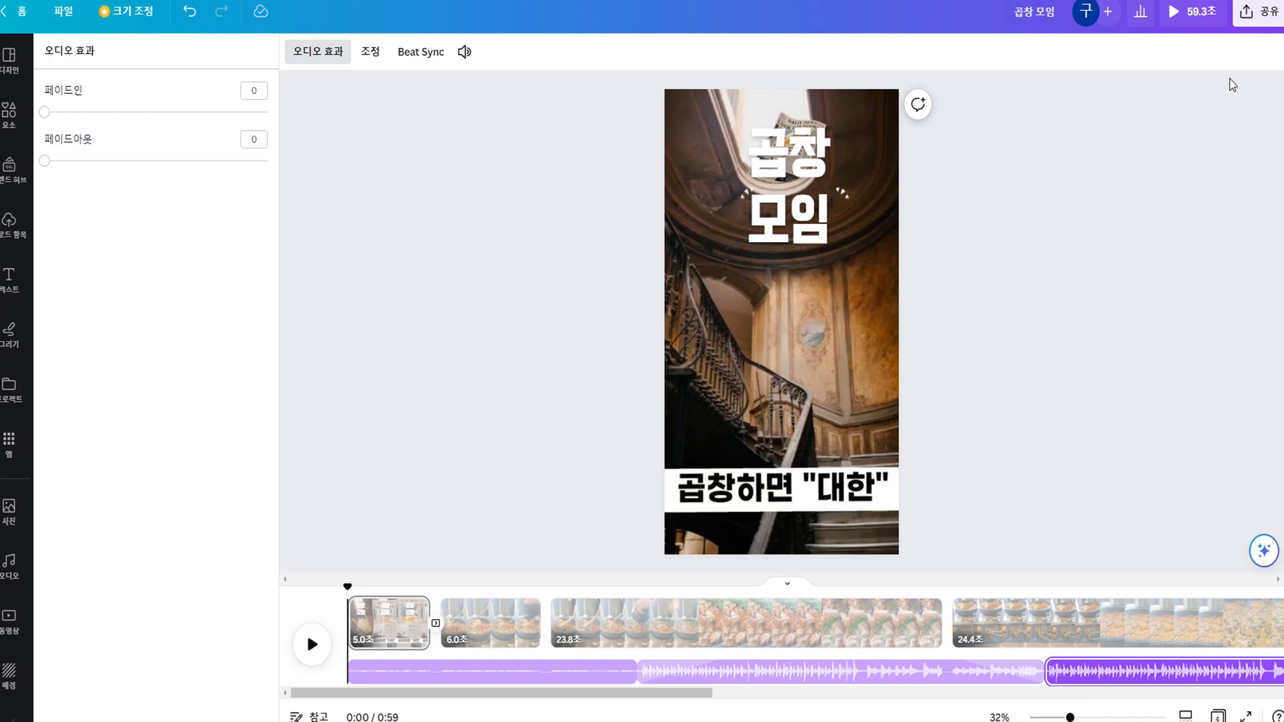
Open the download settings for the design and expand the choice of pages to include.
click(1245, 16)
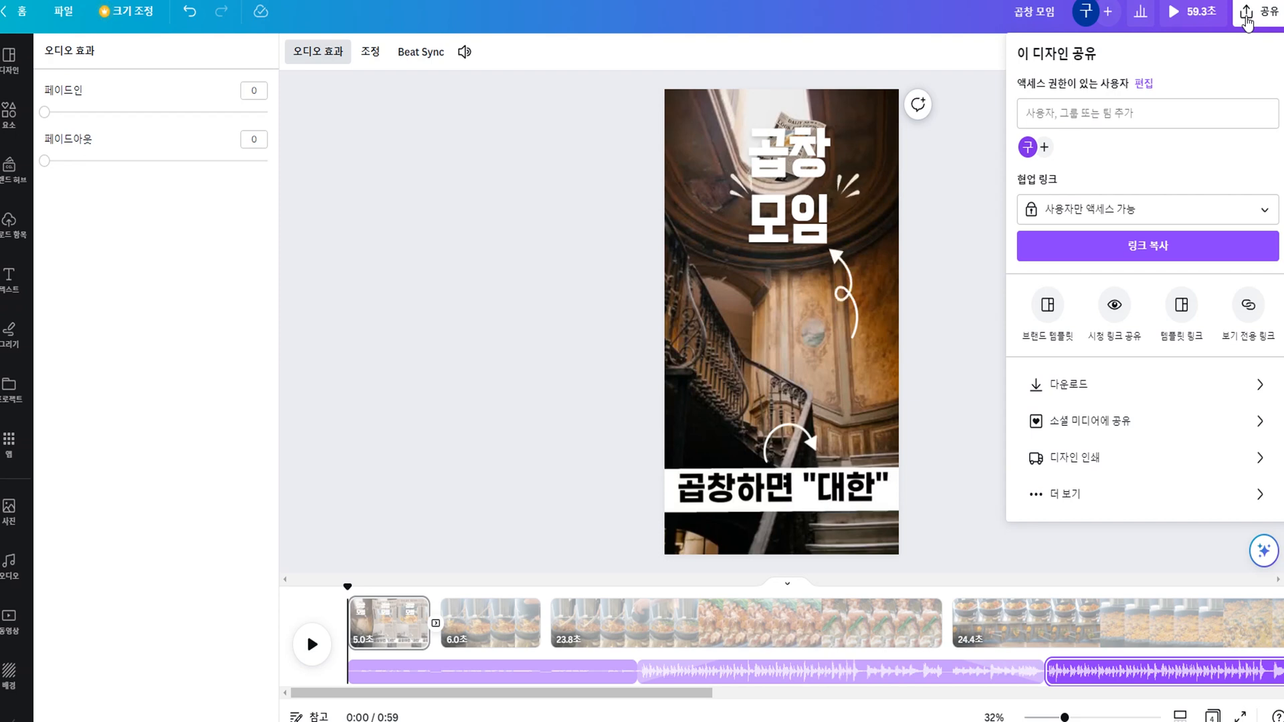
click(1078, 397)
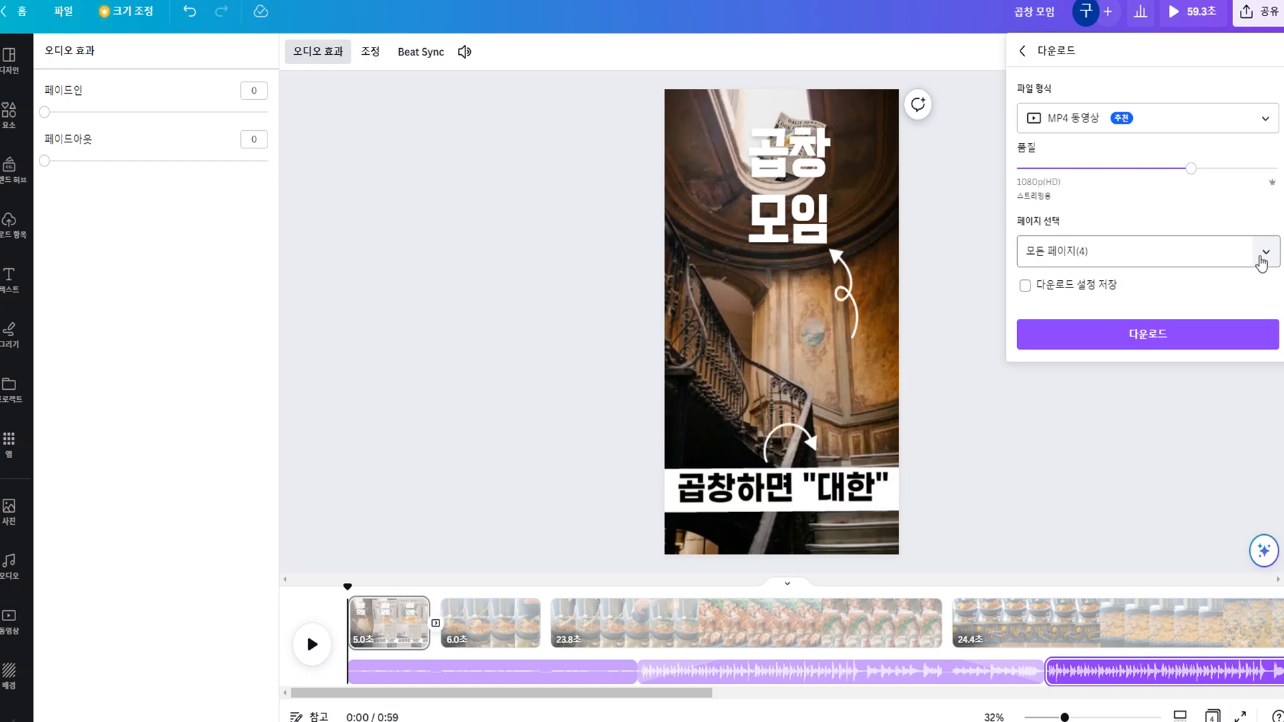
click(1262, 263)
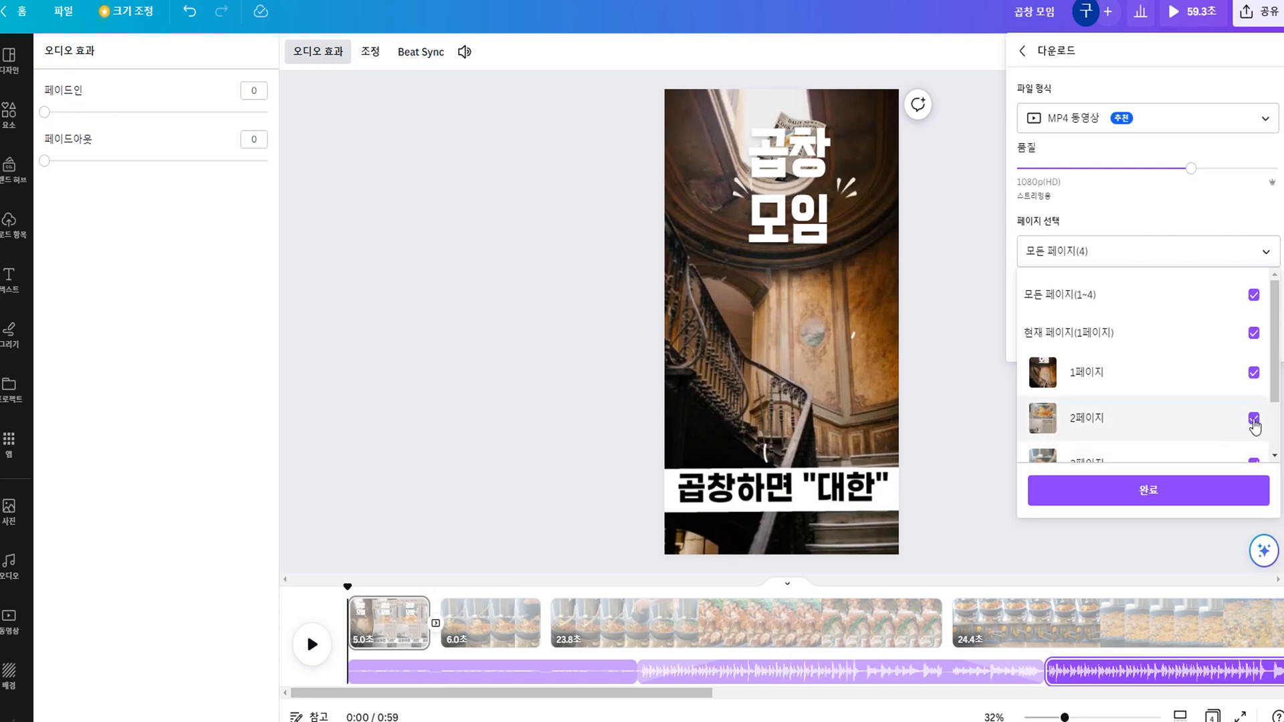
Try excluding page 2 from the download and reselect all four pages.
click(1253, 419)
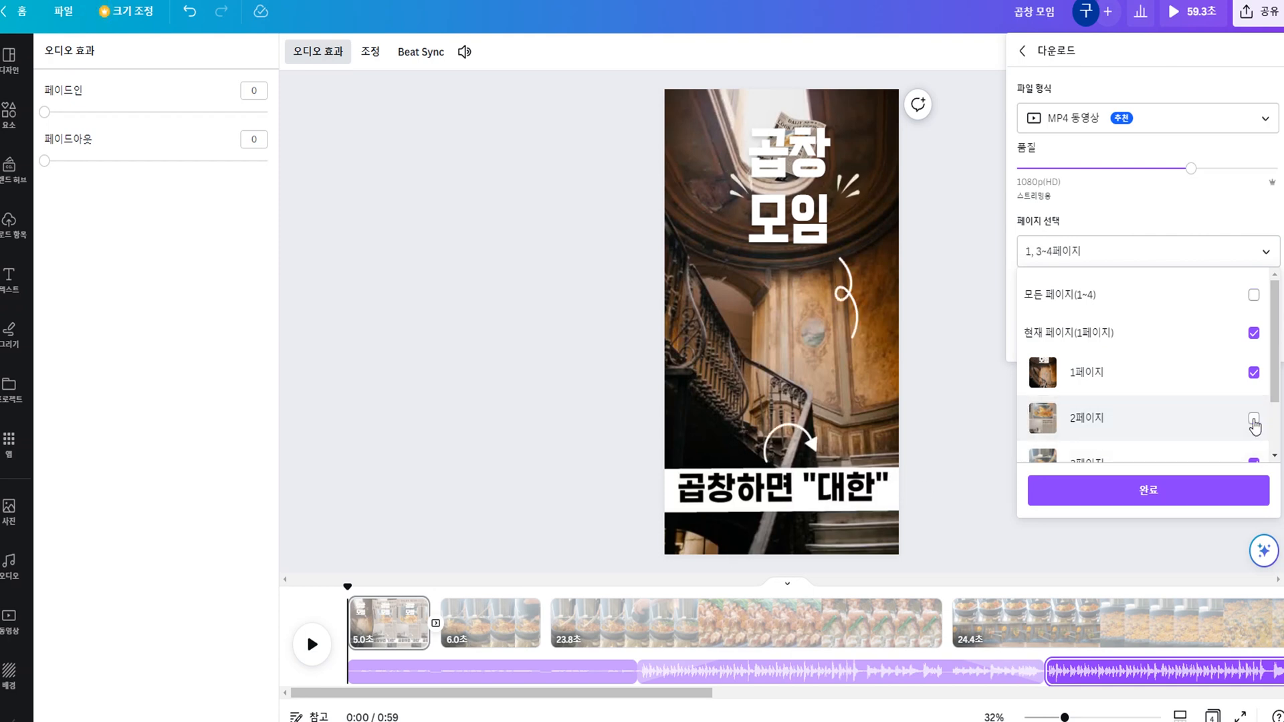
click(1253, 420)
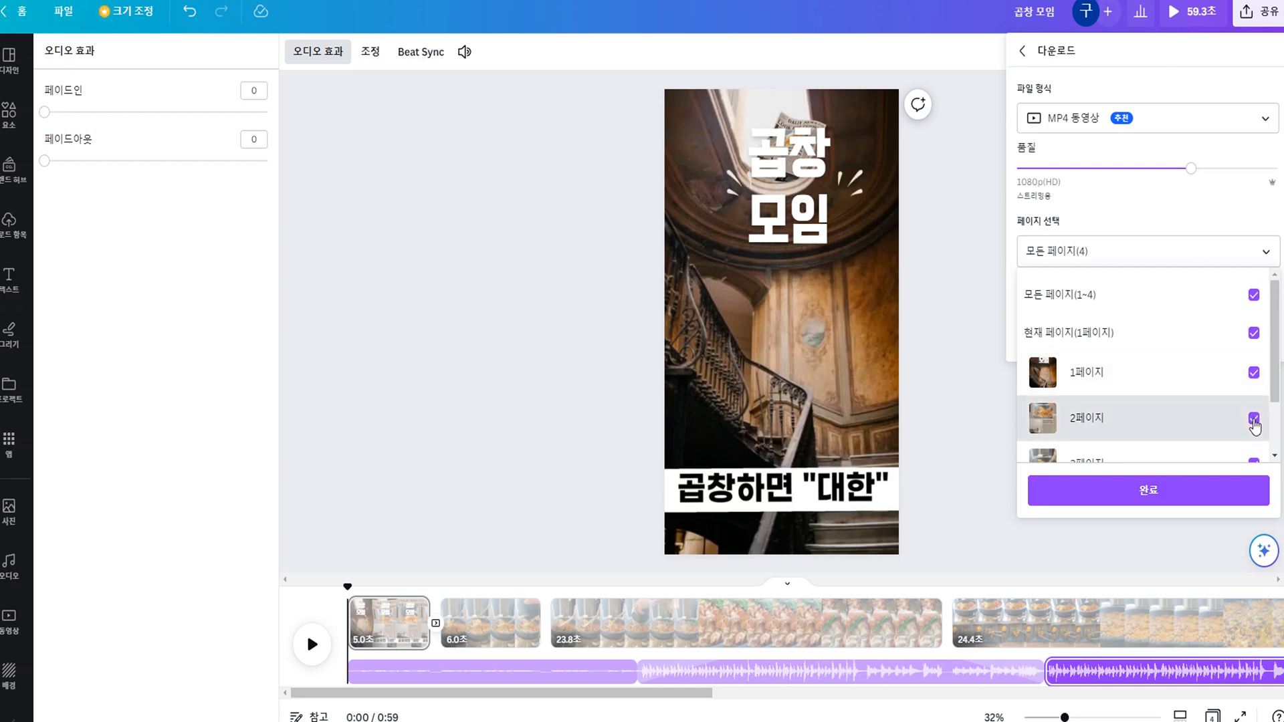
click(1253, 420)
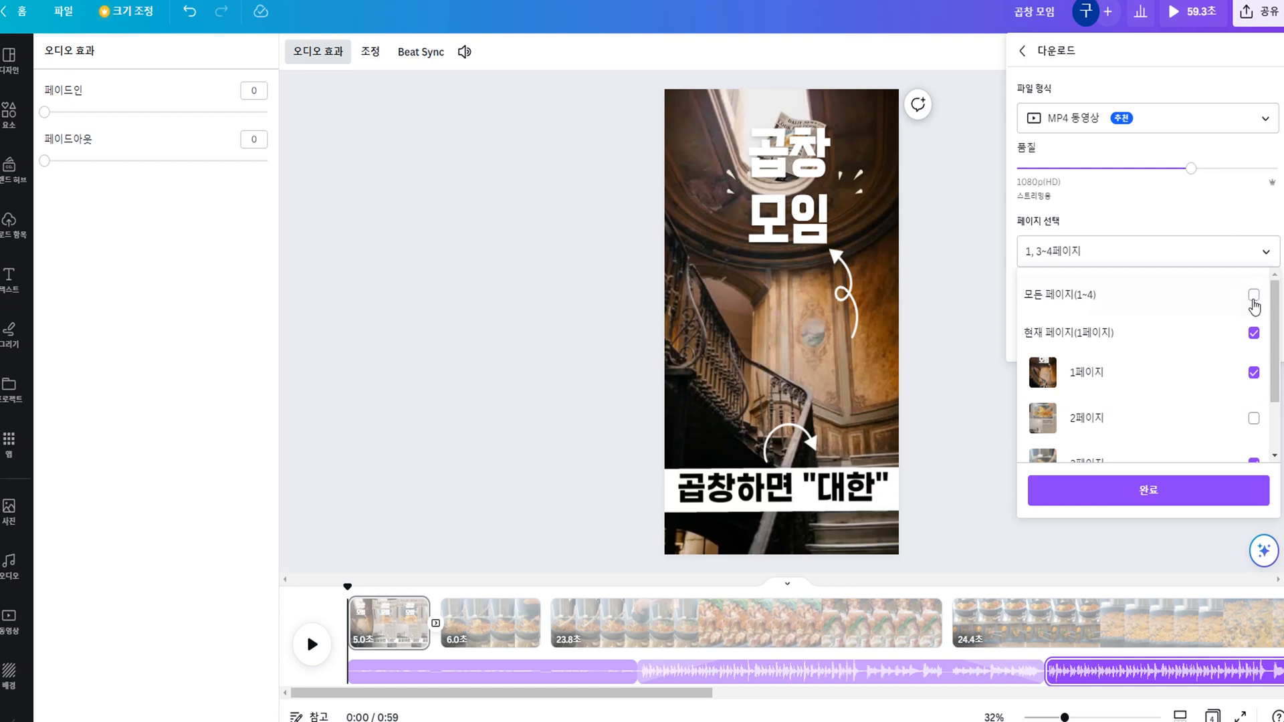
click(1254, 297)
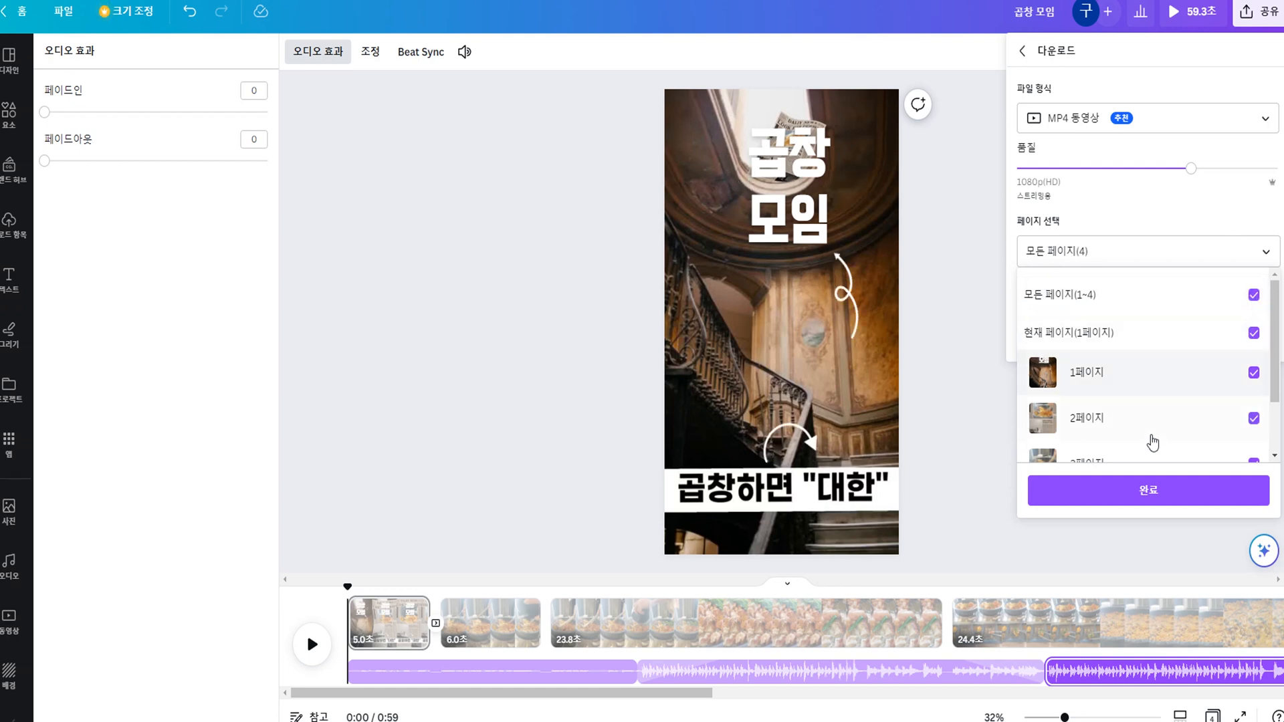
Confirm the page selection and download all four pages as a 1080p MP4 video.
click(1155, 492)
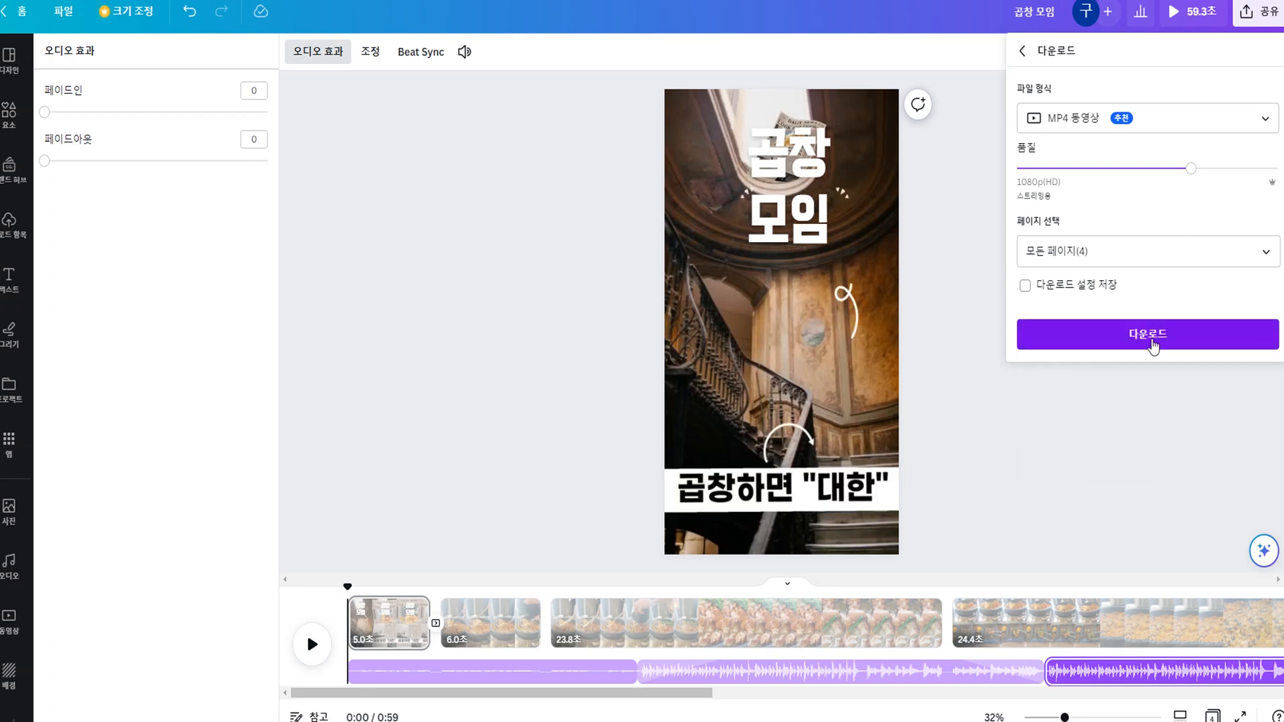
click(1153, 347)
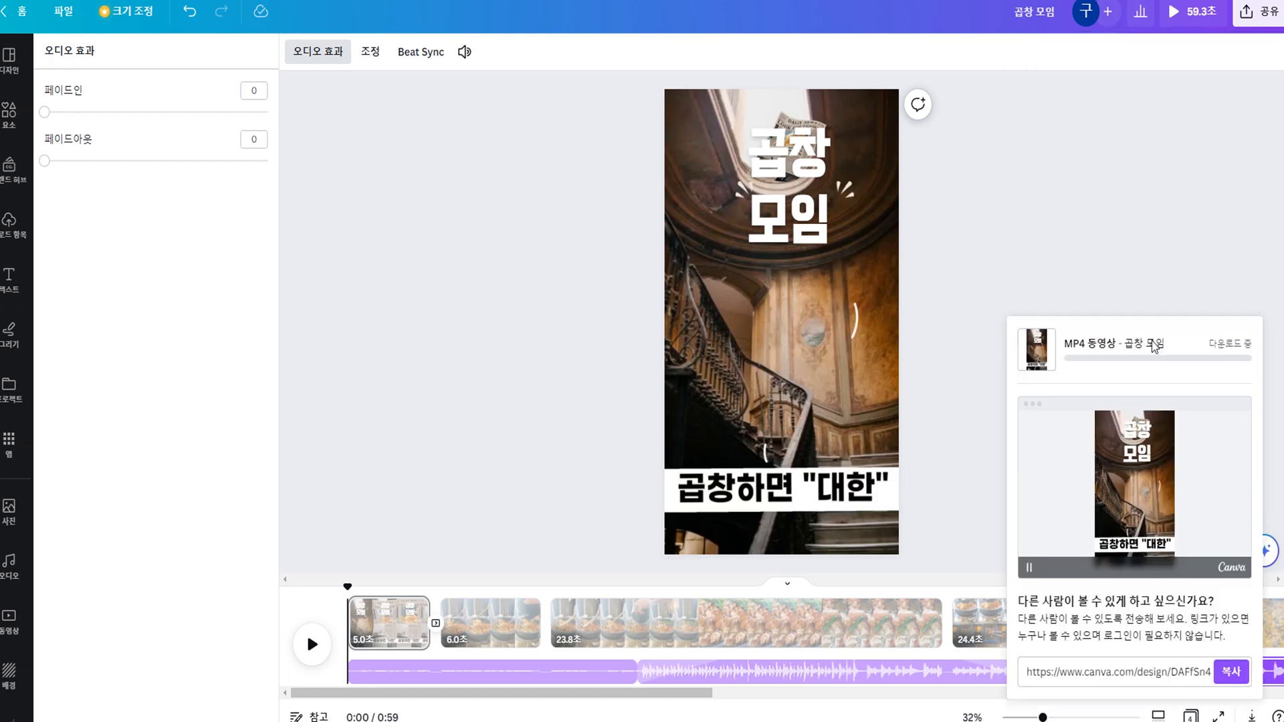